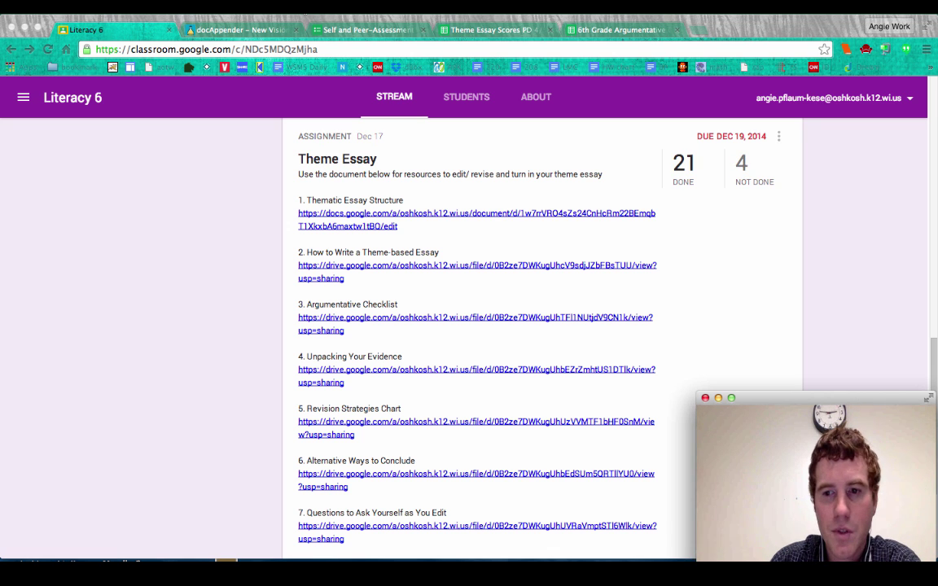
Switch to the docAppender page of New Visions Cloud Lab and review its description, installation, basic use, features and video tutorials.
scroll(259, 201, "up", 2)
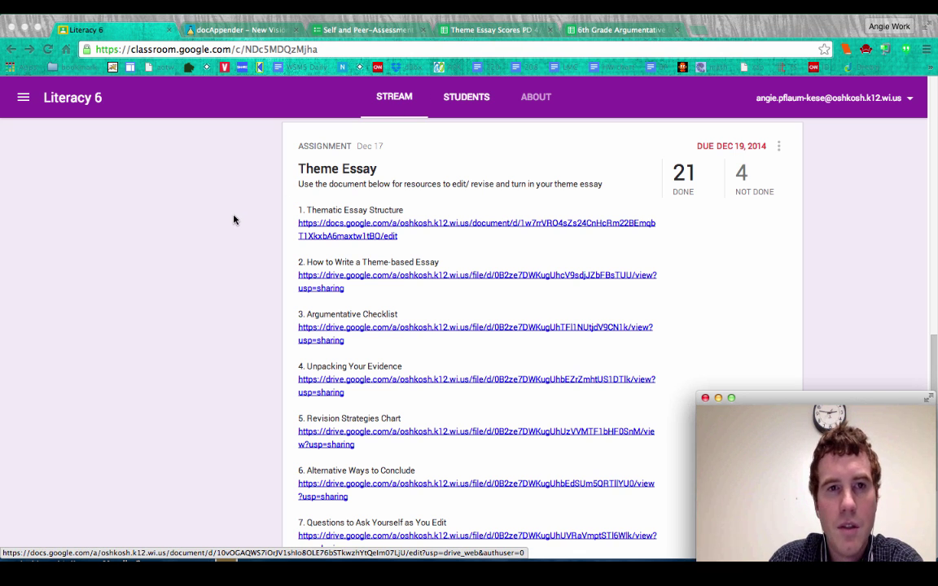
left_click(219, 31)
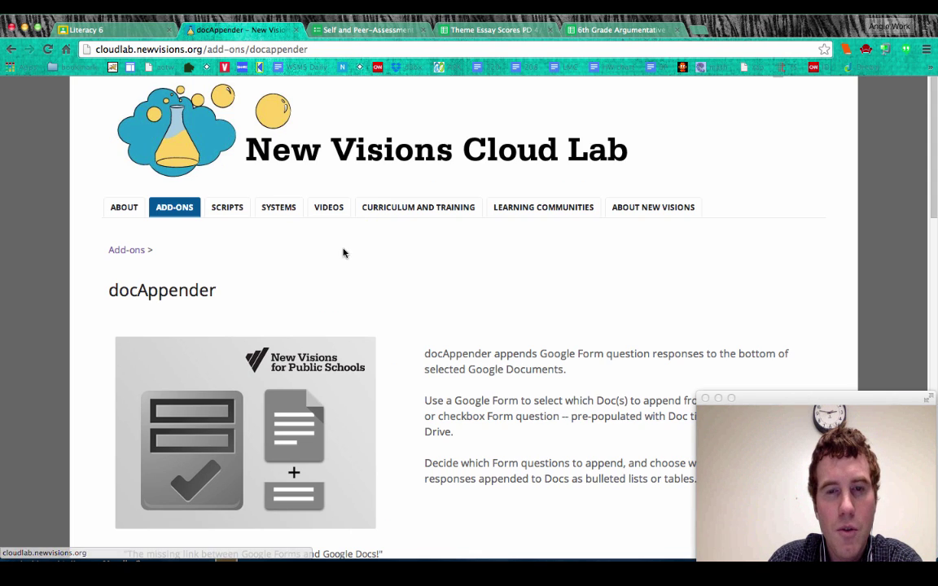
scroll(413, 298, "down", 1)
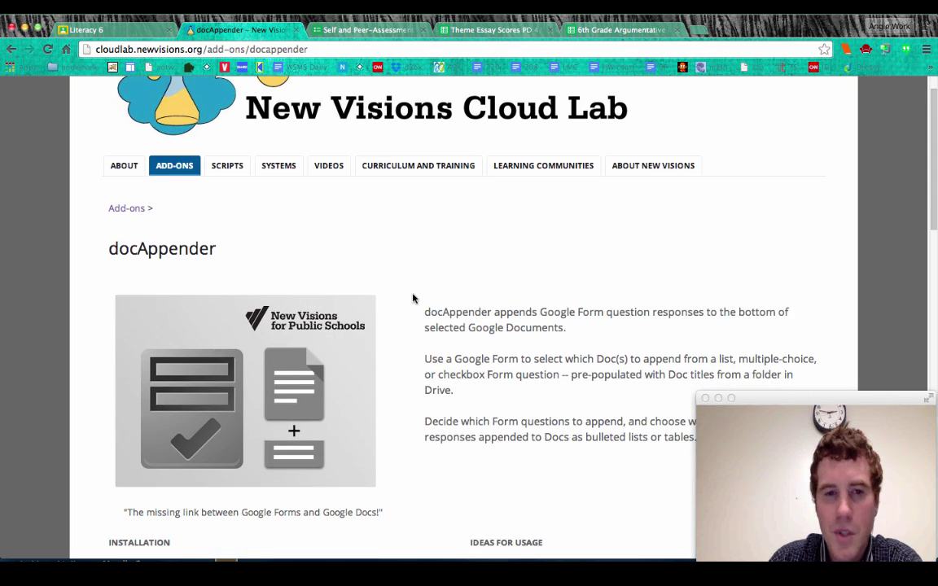
scroll(413, 299, "up", 1)
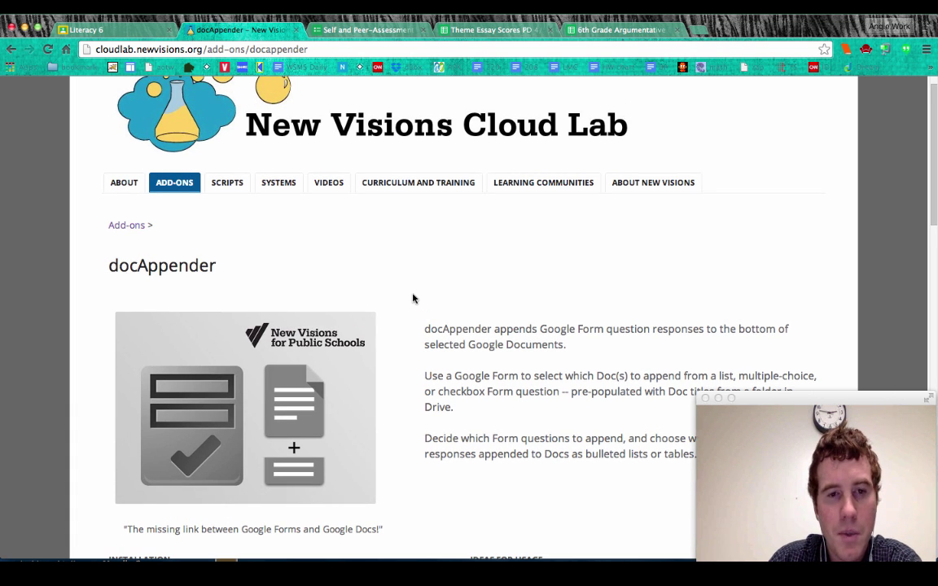
left_click(719, 399)
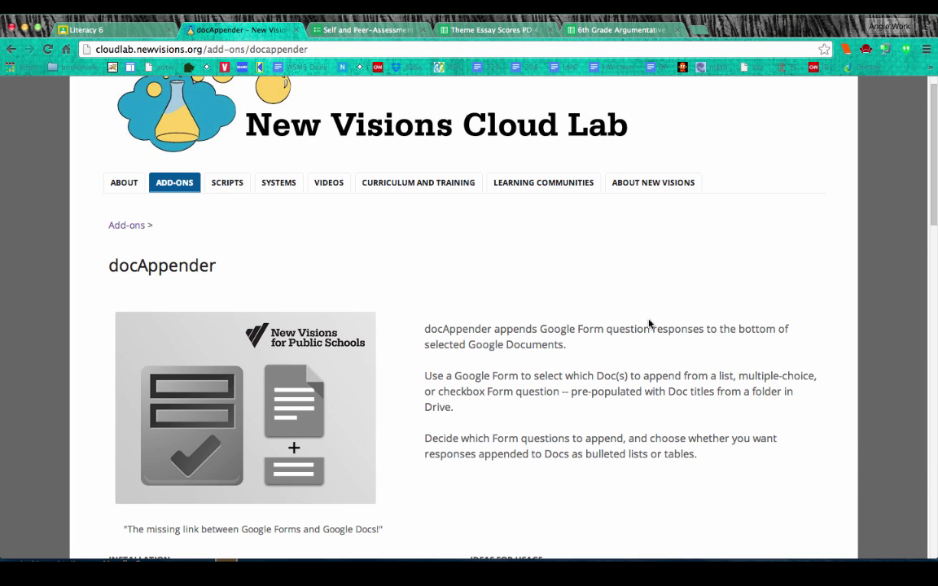
scroll(609, 300, "down", 5)
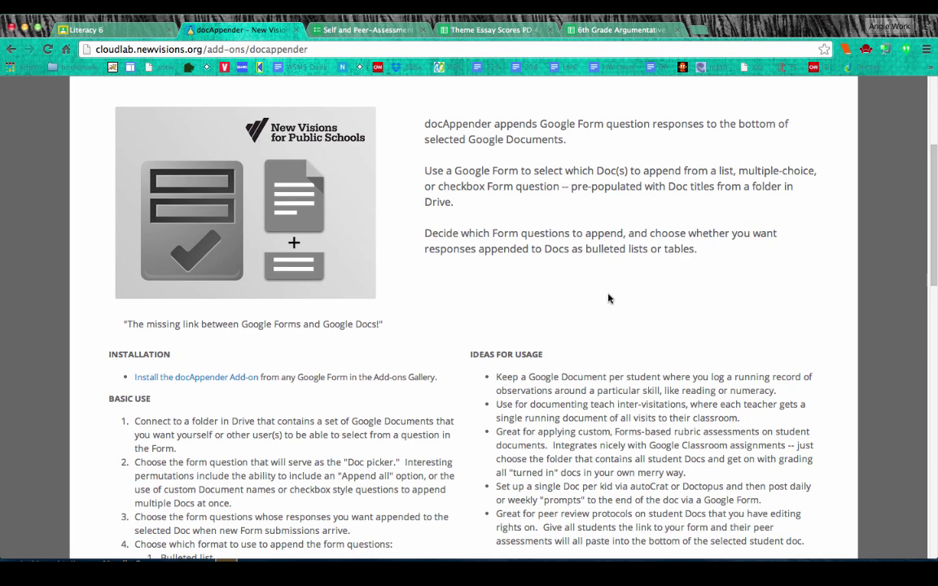
scroll(609, 299, "down", 1)
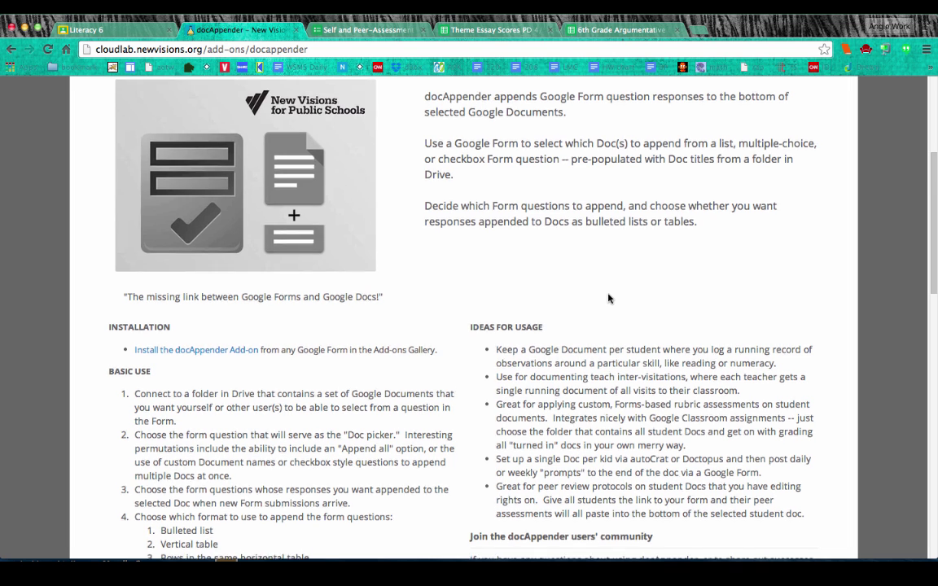
scroll(609, 299, "down", 3)
scroll(608, 295, "down", 9)
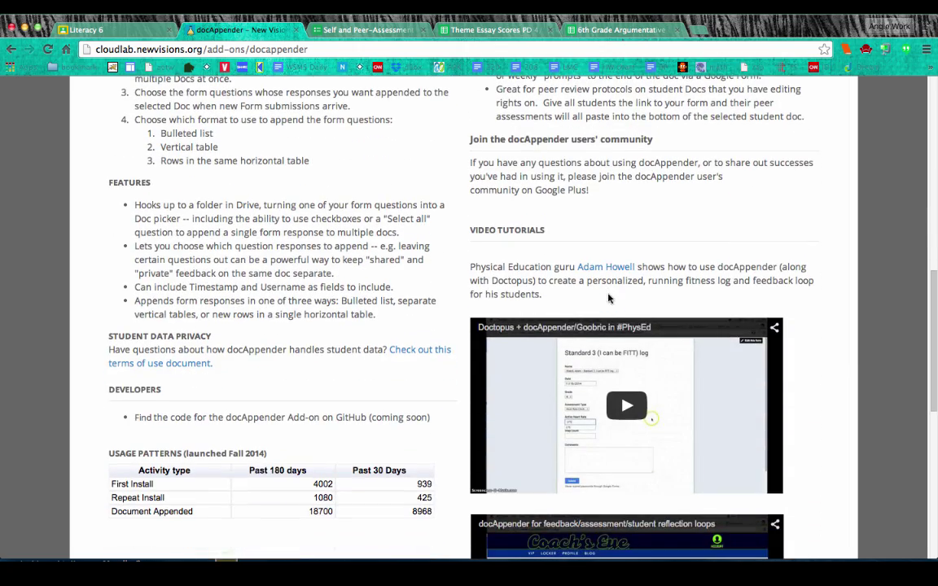
scroll(415, 271, "down", 9)
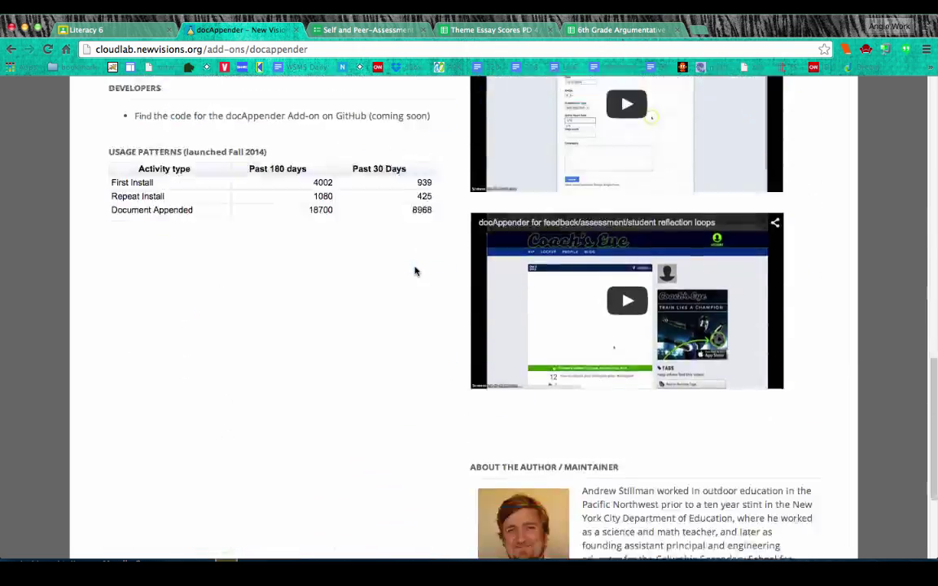
scroll(415, 272, "up", 20)
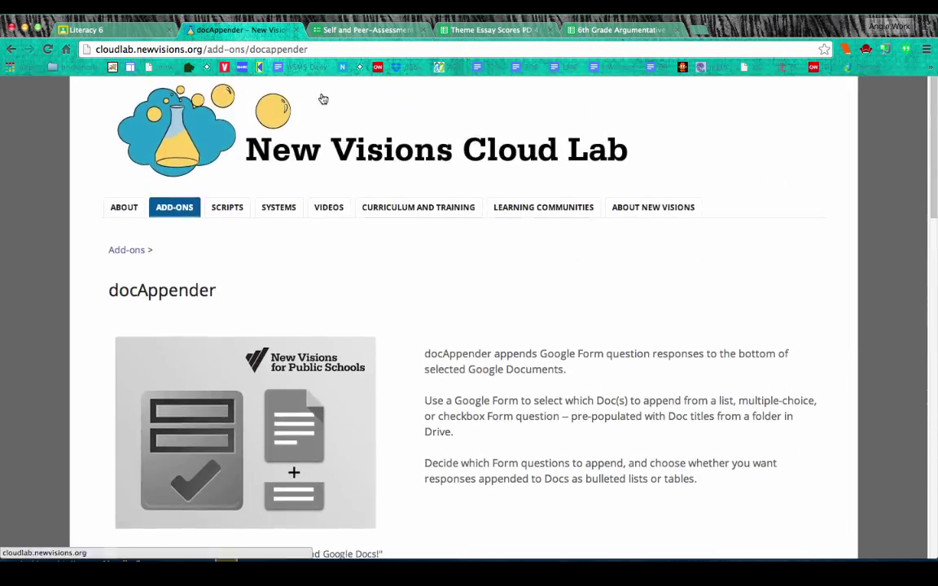
Open the Doctopus add-on page and review its description, installation, Goobric, basic use and features sections.
mouse_move(172, 213)
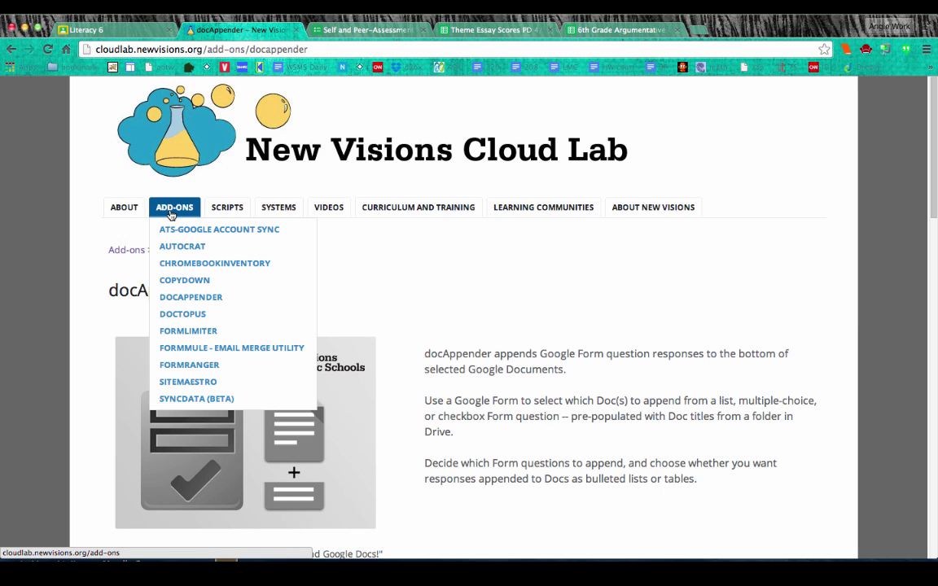
left_click(186, 314)
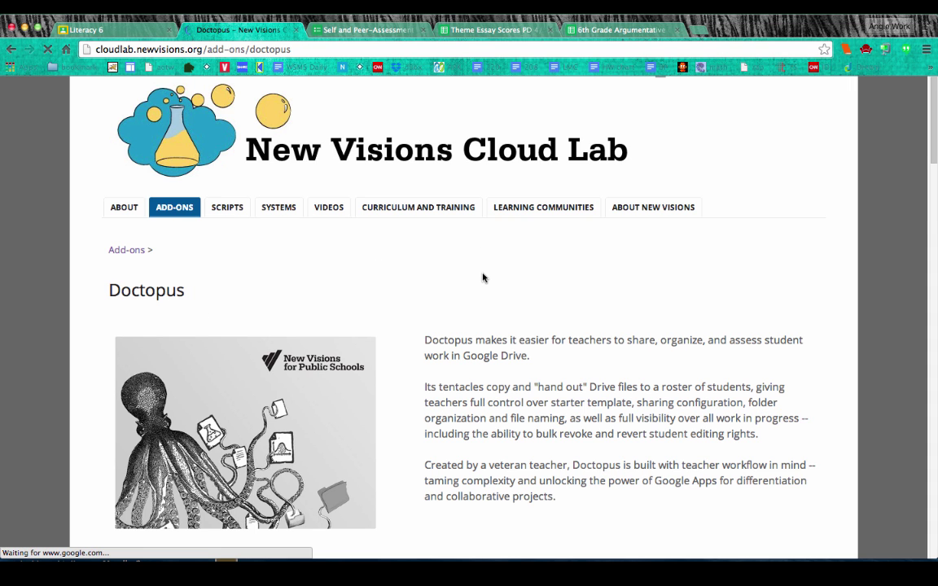
scroll(489, 329, "down", 2)
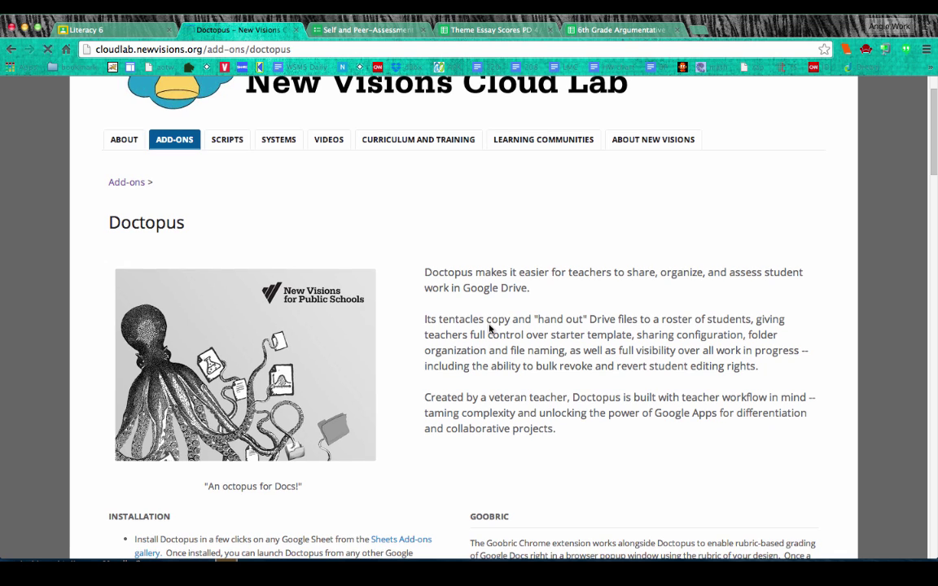
scroll(444, 293, "down", 1)
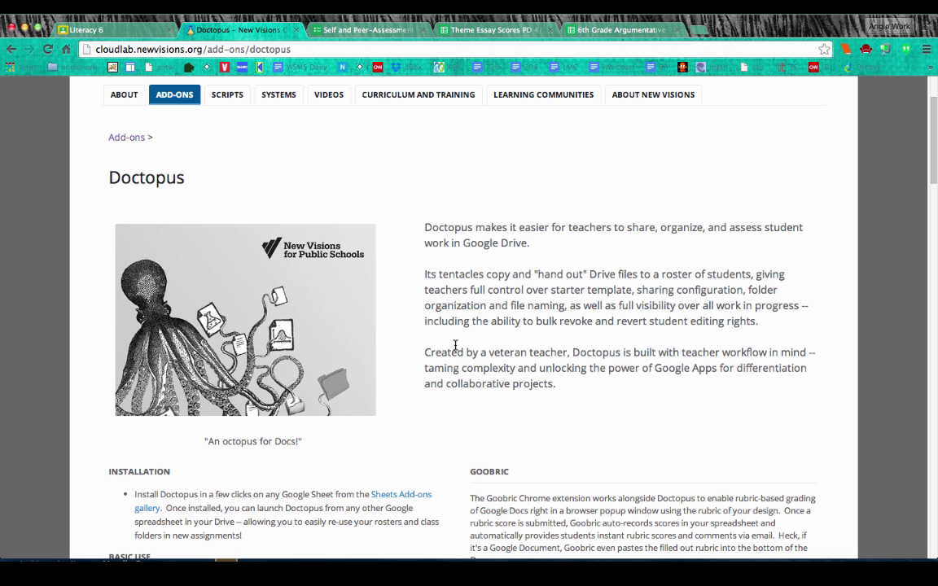
scroll(456, 345, "down", 2)
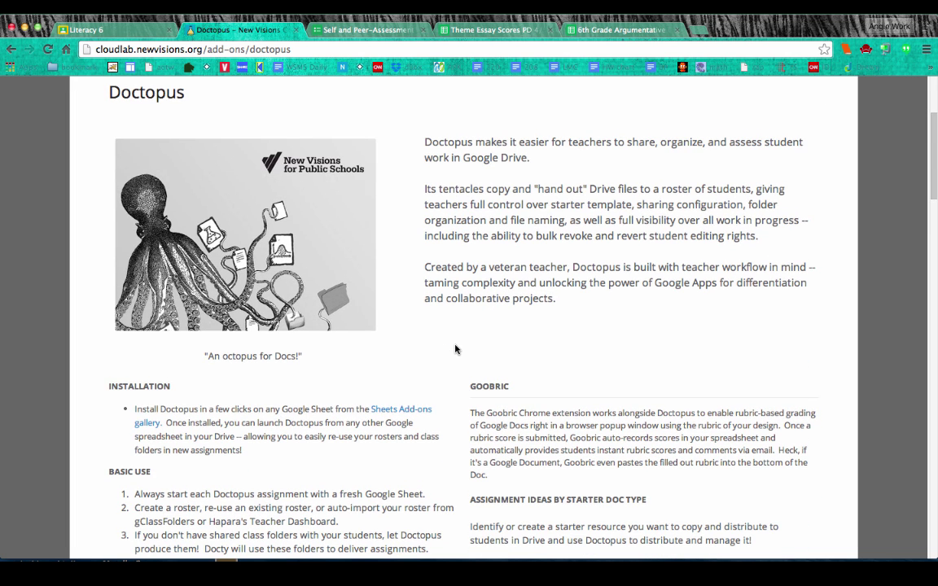
scroll(455, 349, "down", 3)
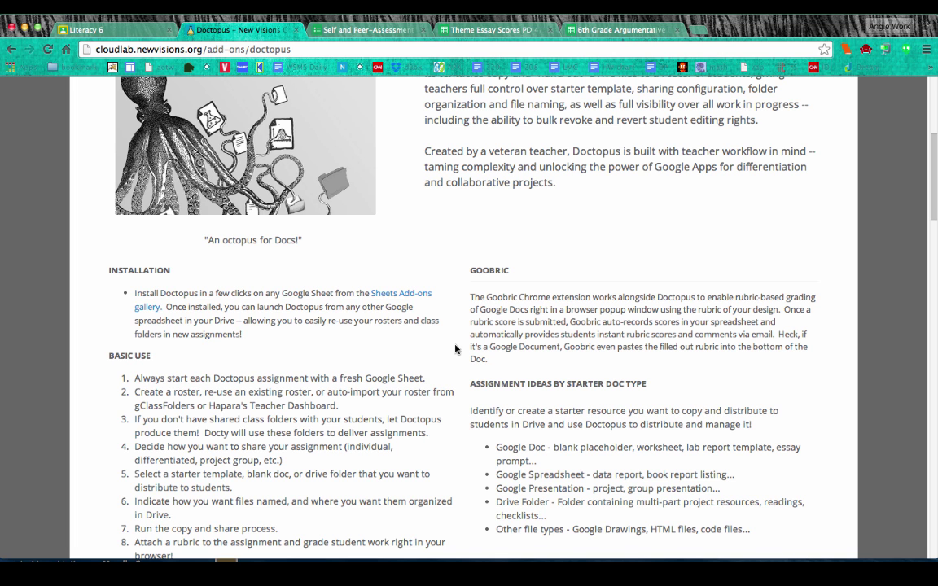
scroll(455, 350, "down", 1)
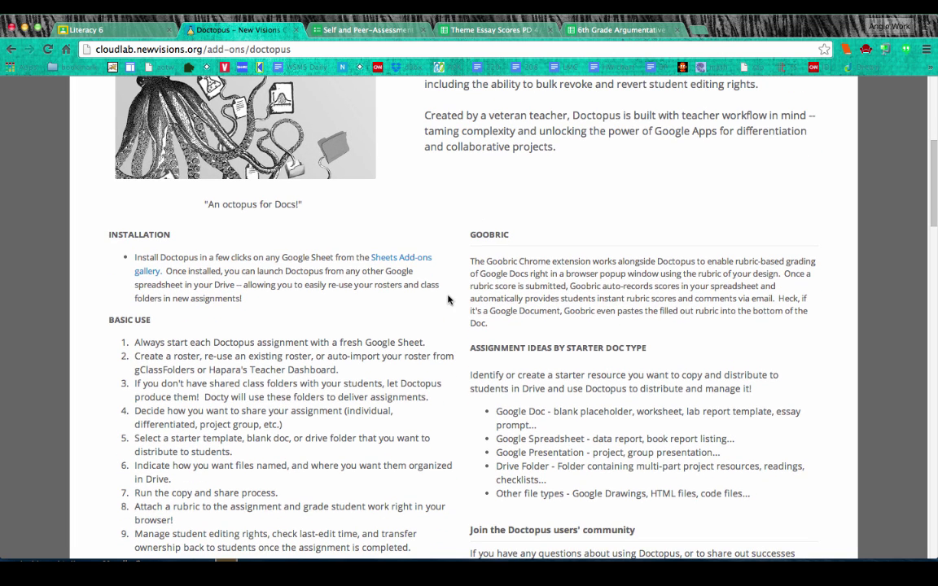
scroll(427, 372, "down", 6)
scroll(427, 372, "down", 2)
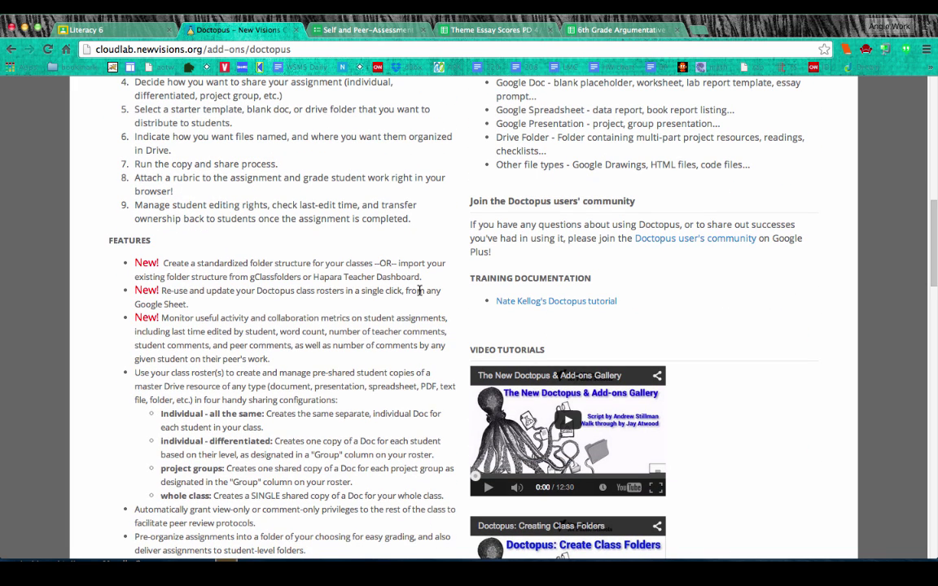
scroll(419, 291, "up", 11)
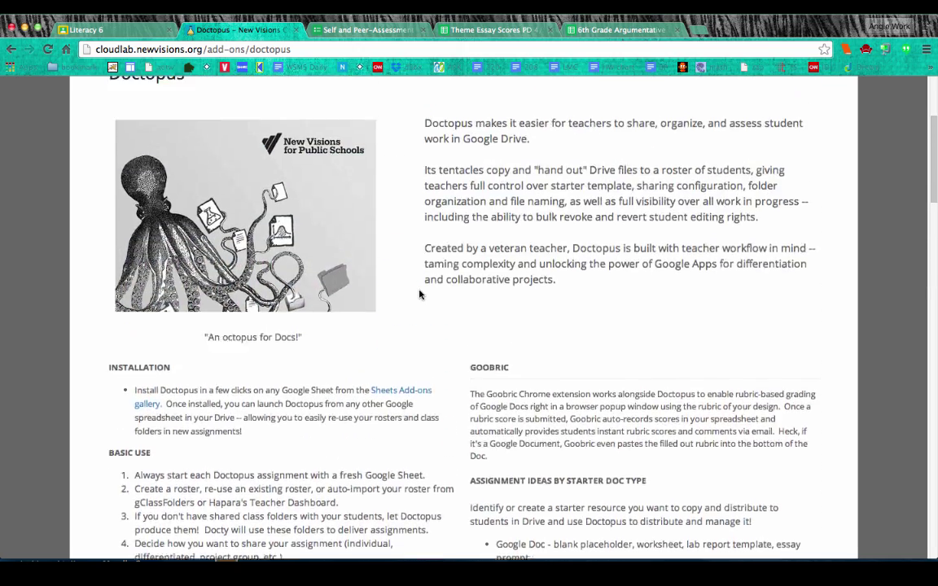
scroll(419, 294, "up", 1)
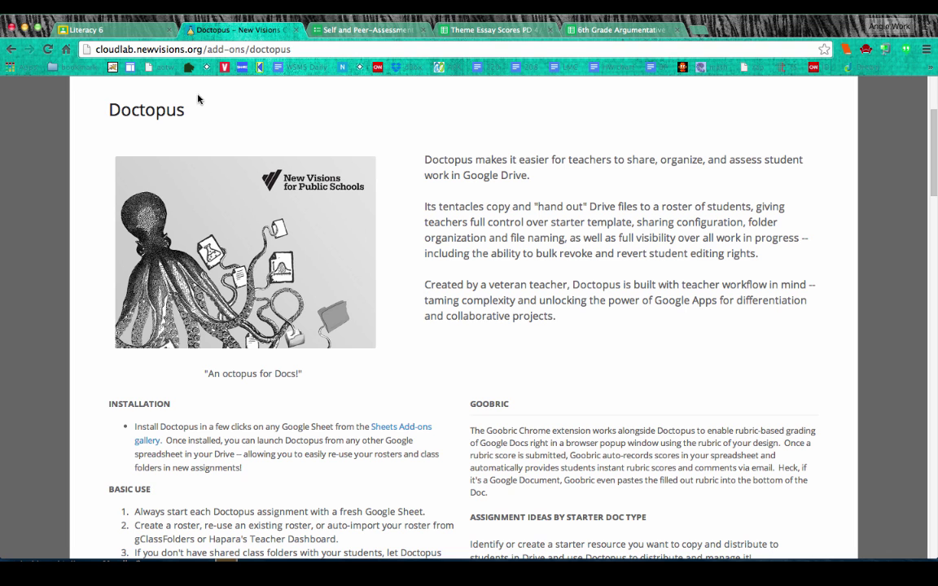
Return to the Literacy 6 class stream and review the Theme Essay assignment with its resource links and attachment.
left_click(108, 32)
scroll(130, 329, "down", 1)
scroll(130, 330, "up", 1)
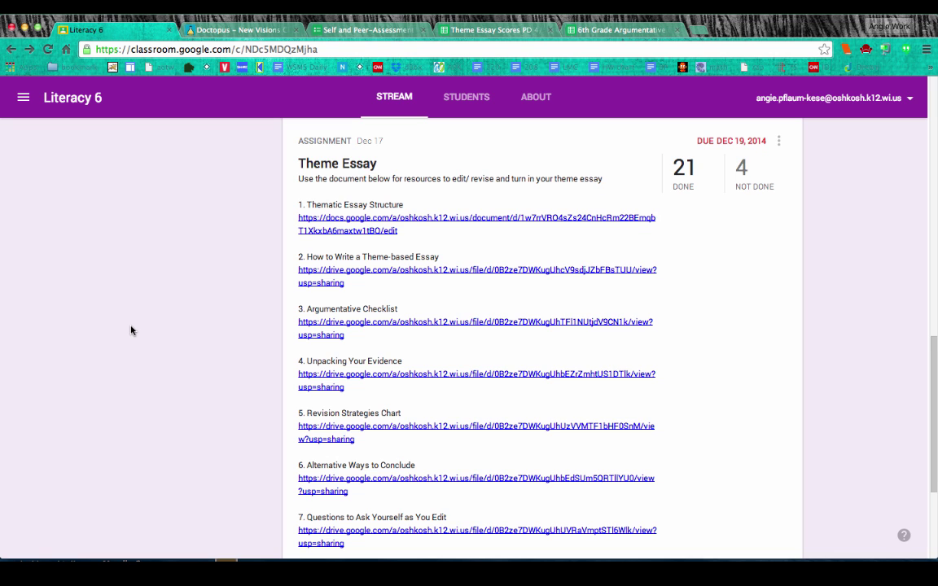
scroll(261, 226, "up", 1)
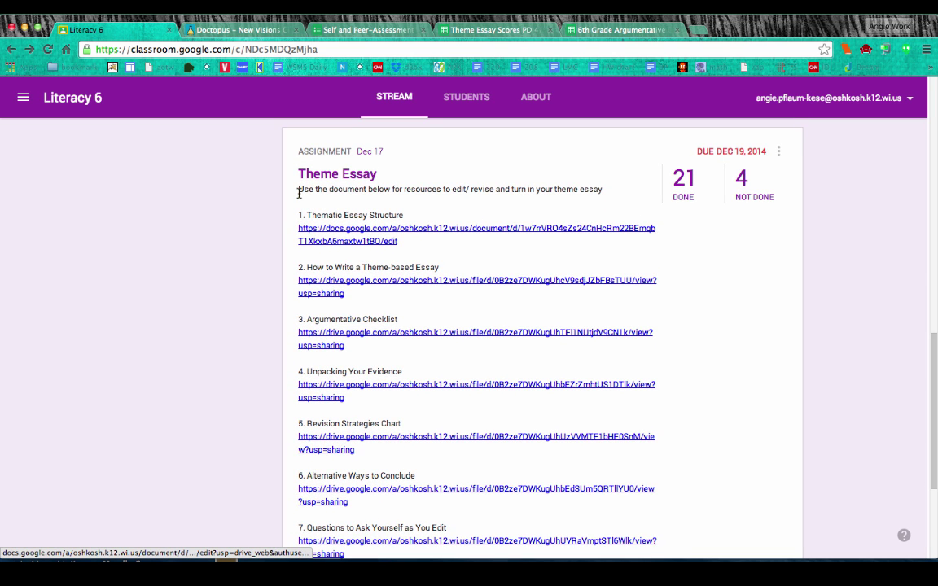
scroll(280, 217, "up", 10)
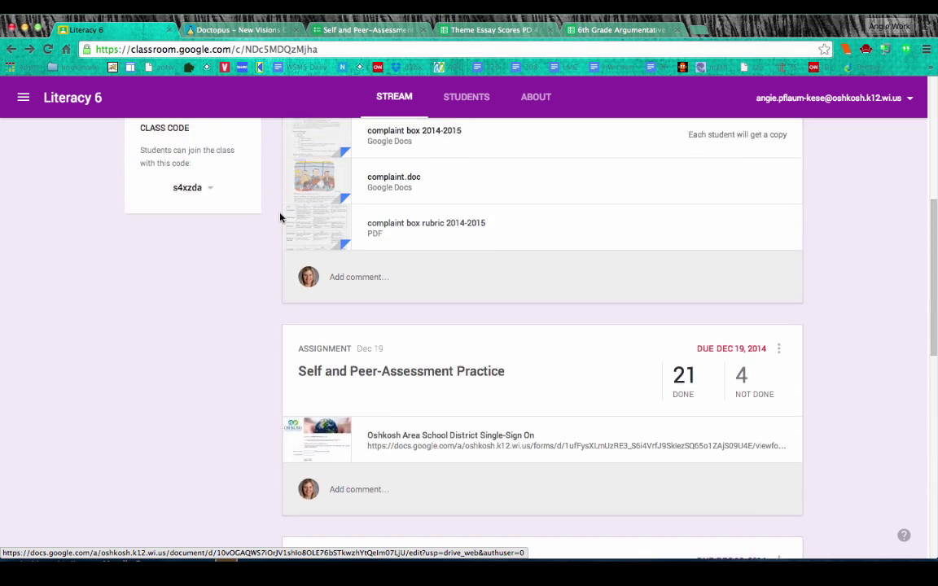
scroll(280, 217, "up", 3)
scroll(280, 217, "down", 15)
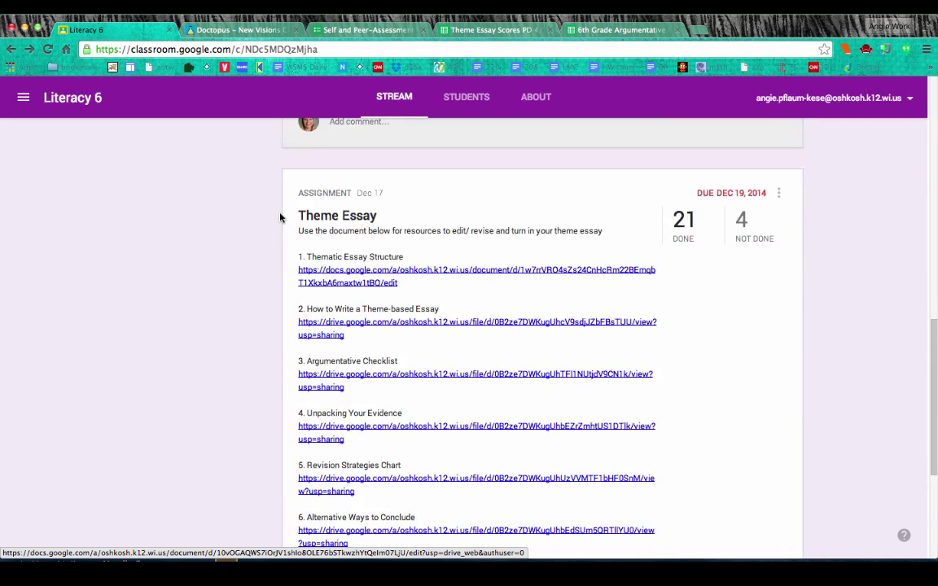
scroll(280, 217, "down", 5)
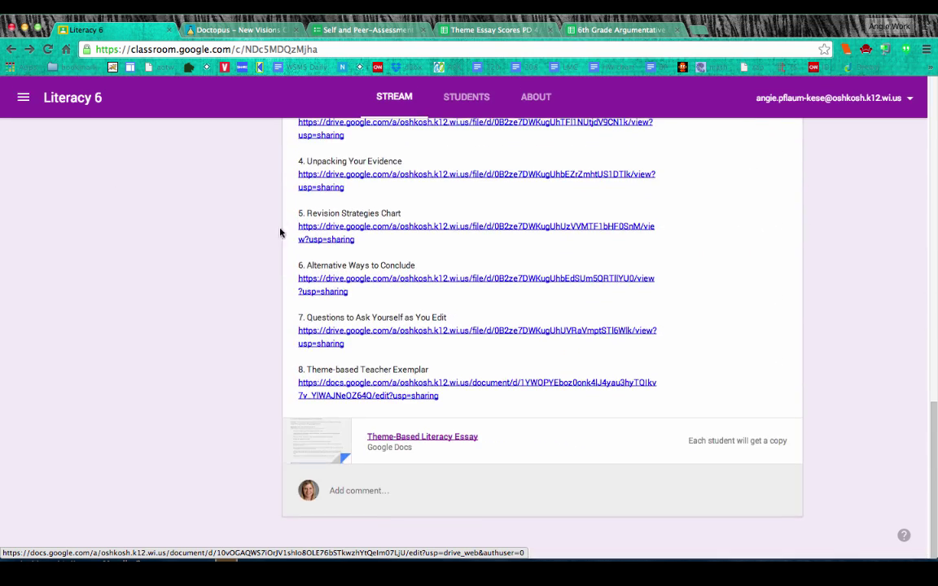
View the attached Theme-Based Literacy Essay document and return to the Theme Essay assignment in the class stream.
left_click(412, 439)
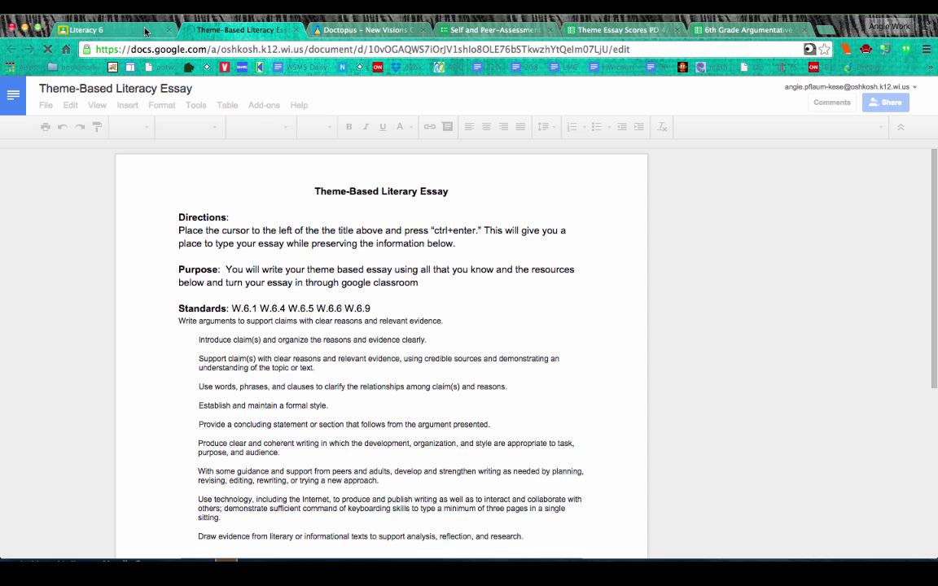
left_click(145, 31)
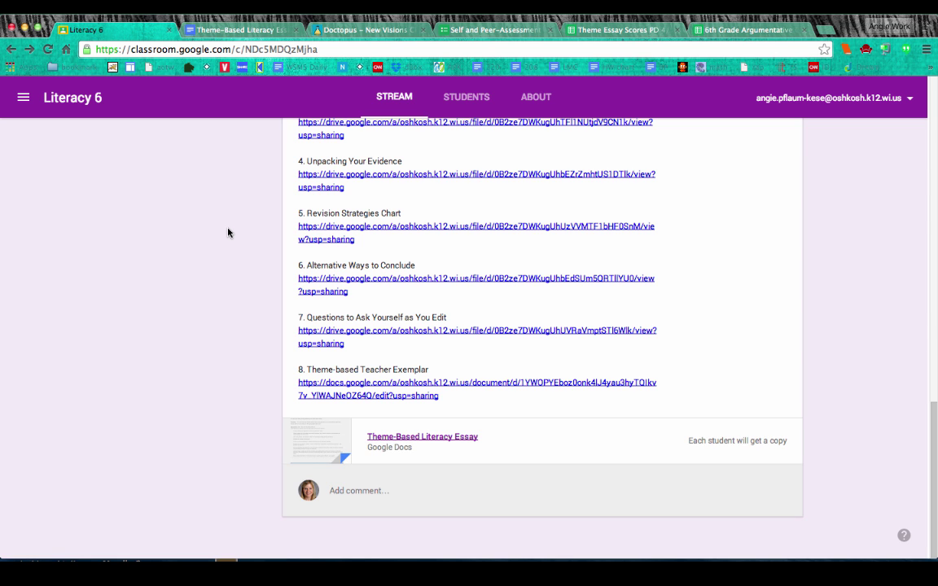
scroll(246, 283, "up", 5)
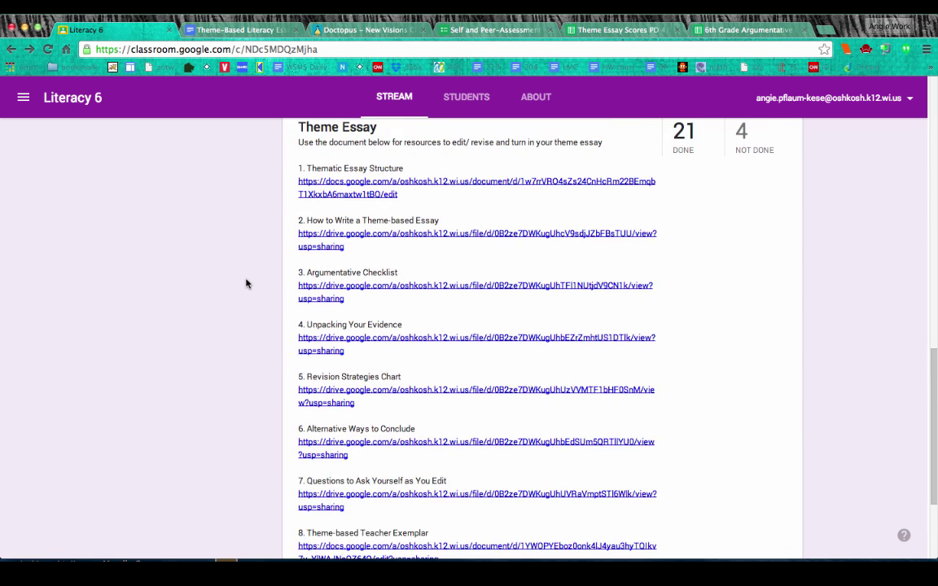
scroll(247, 282, "down", 1)
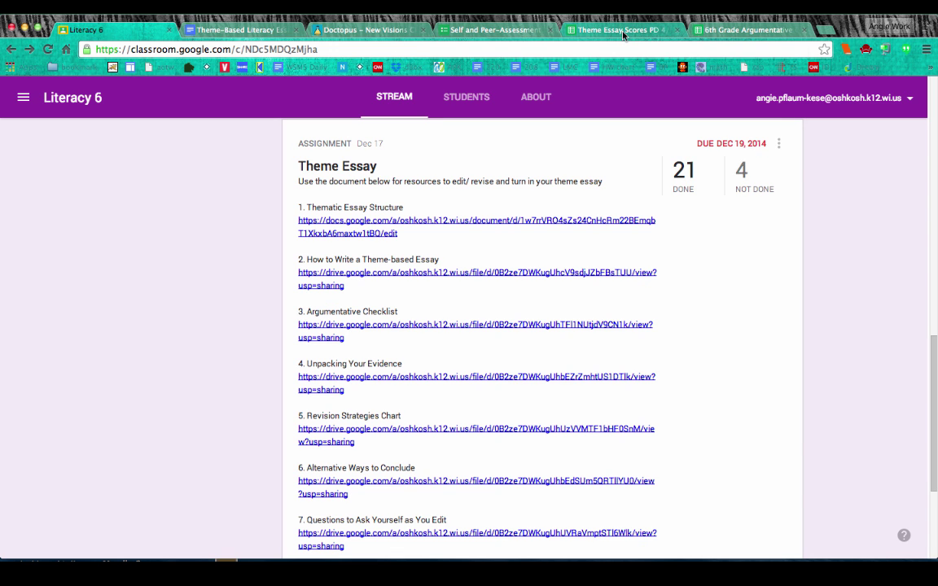
Switch to the Theme Essay Scores PD 4/5 14-15 spreadsheet and look at the commands of its Doctopus add-on.
left_click(561, 29)
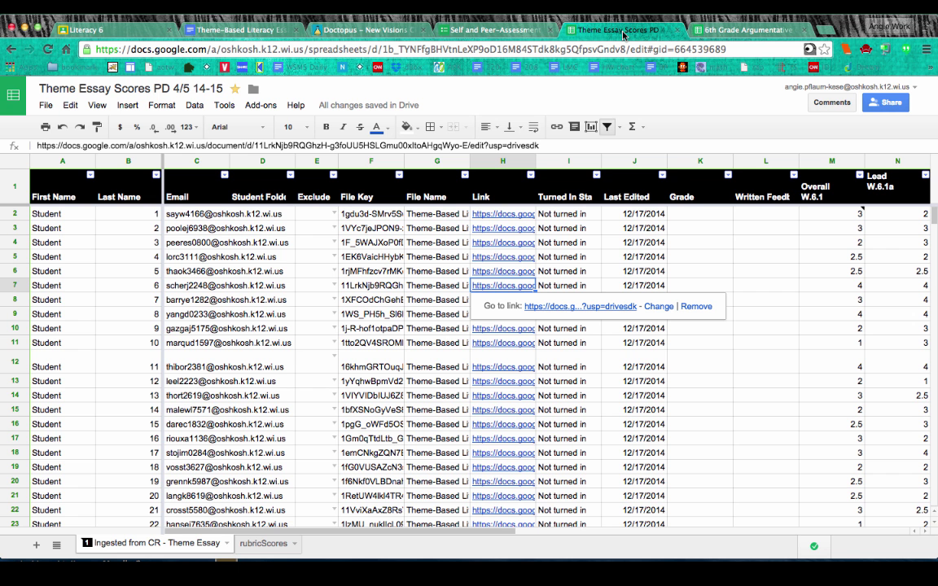
left_click(263, 106)
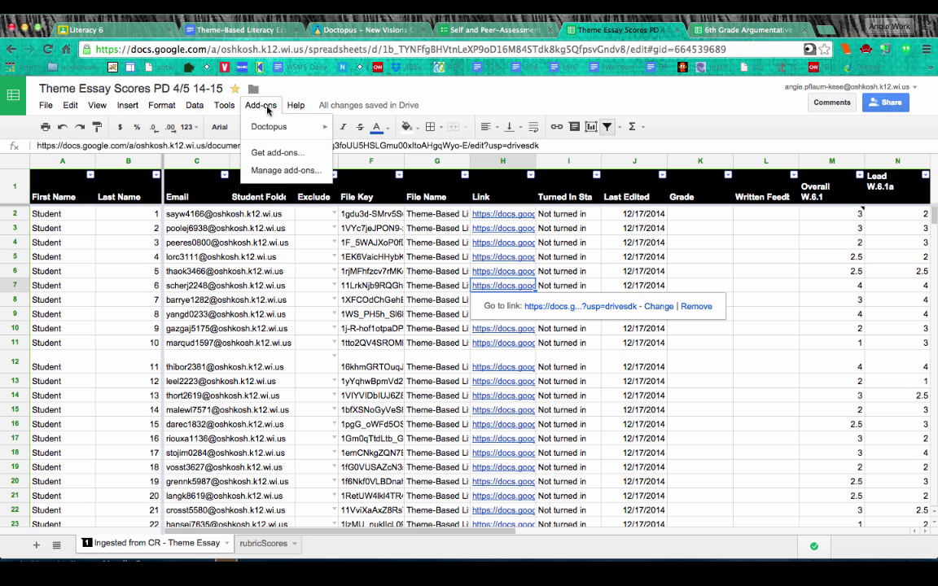
mouse_move(274, 137)
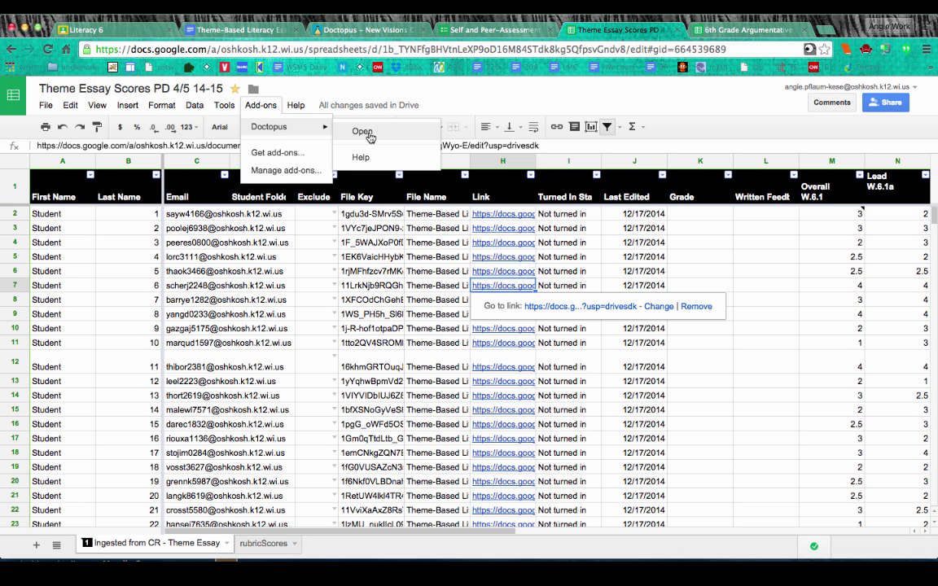
left_click(277, 272)
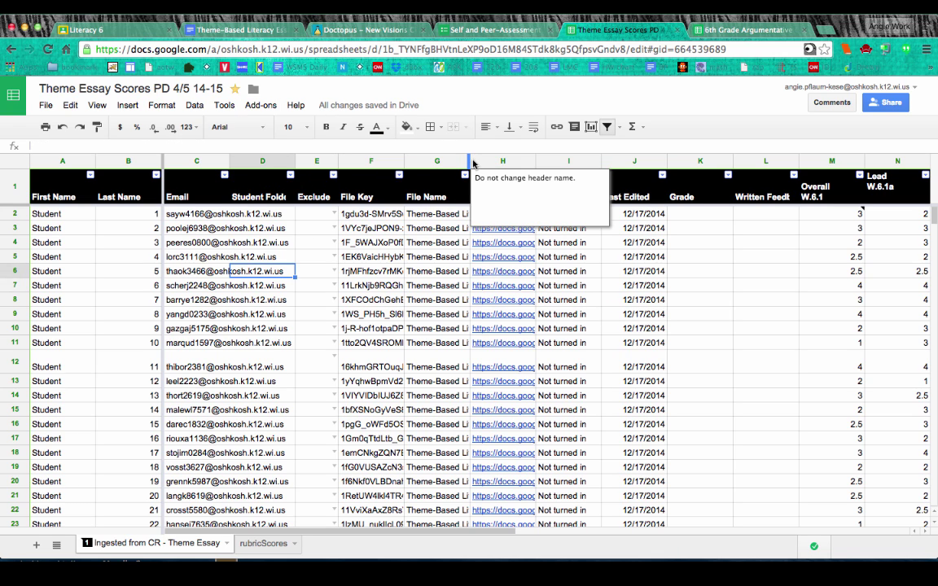
Widen the File Name column and inspect the full essay file names in cells G5 and G8.
left_click_drag(470, 161, 525, 160)
left_click(427, 257)
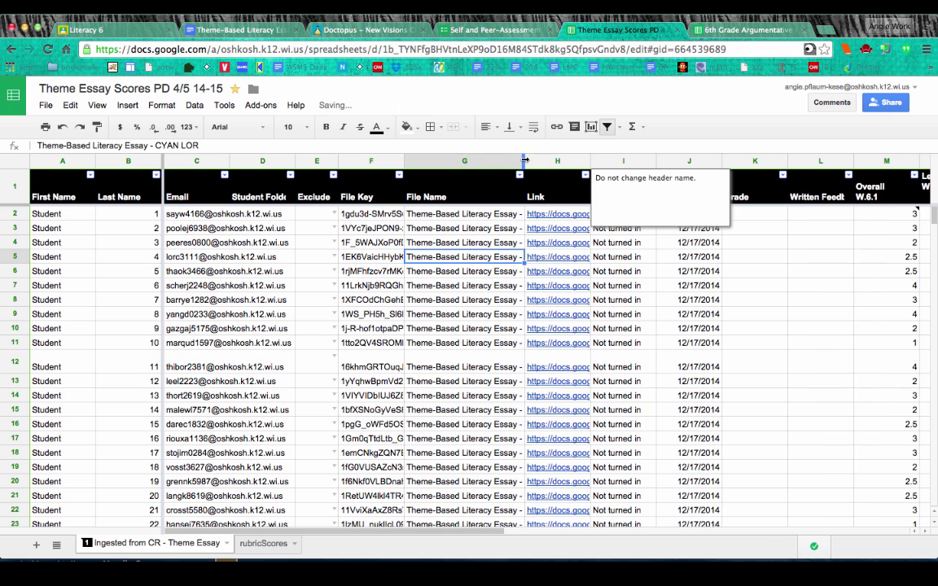
left_click(460, 299)
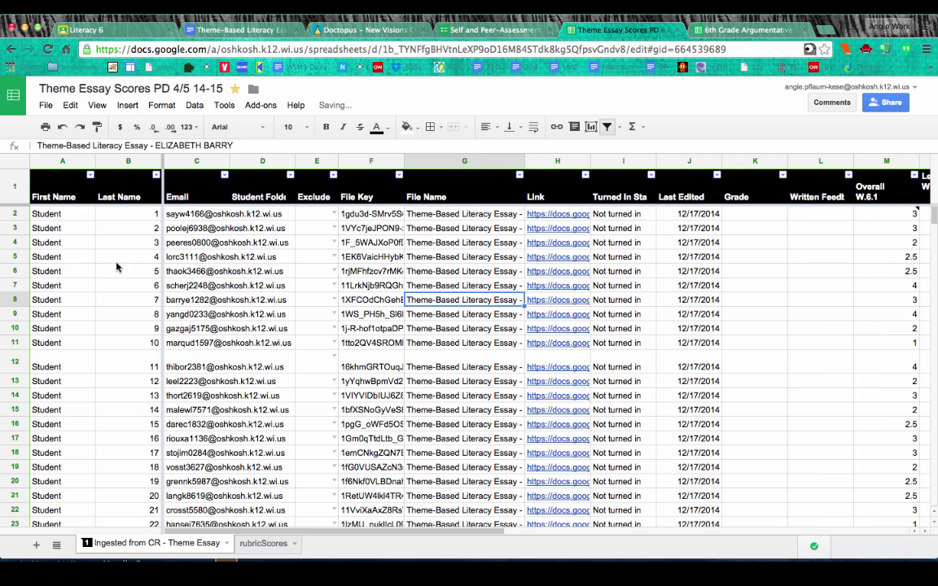
Look through the anonymized First Name and Last Name columns of the student roster down to row 26.
left_click(65, 215)
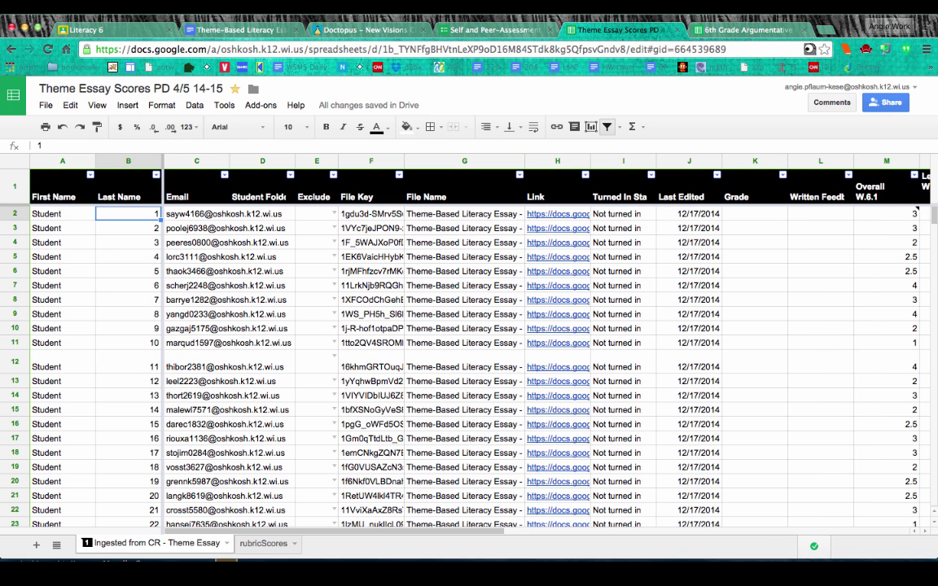
key("Down")
key("Down")
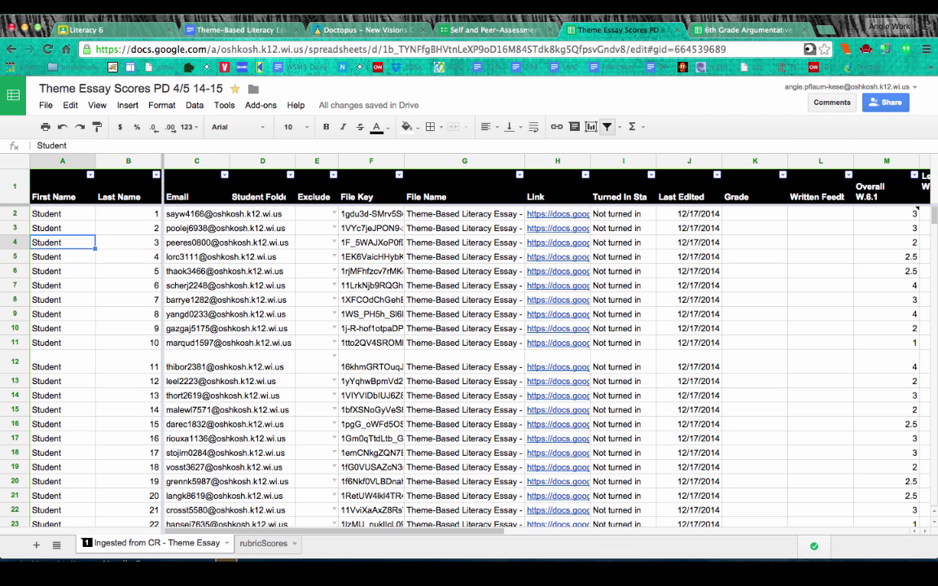
left_click(57, 214)
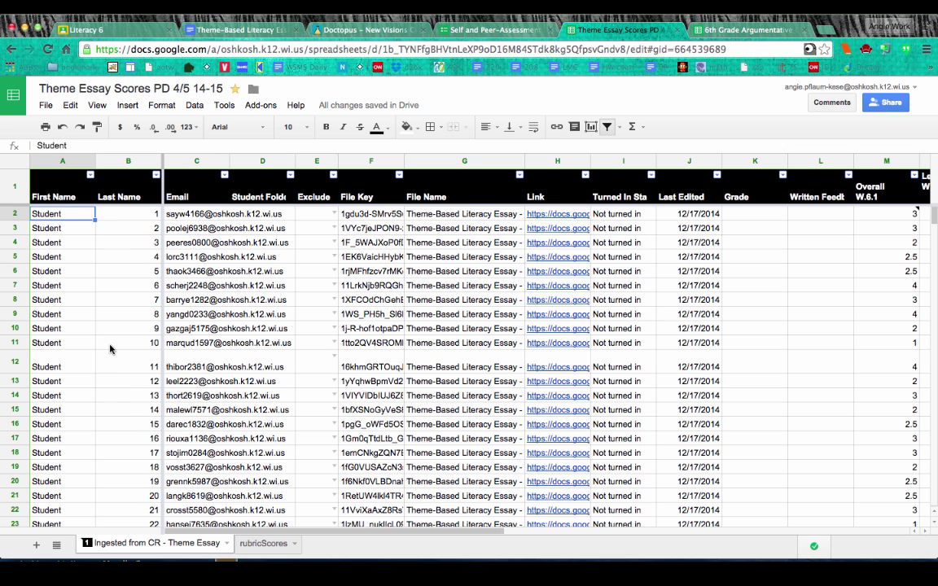
scroll(112, 399, "down", 3)
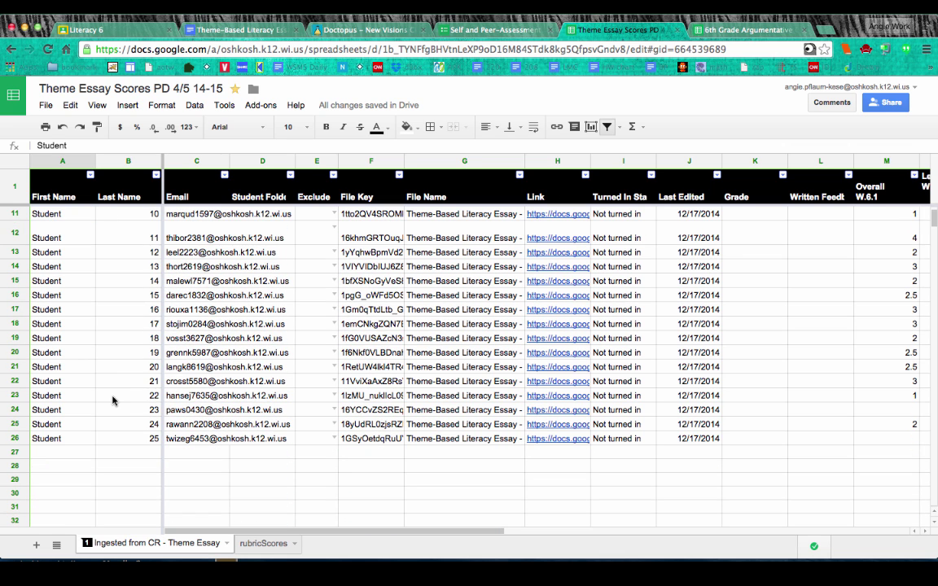
scroll(112, 399, "up", 3)
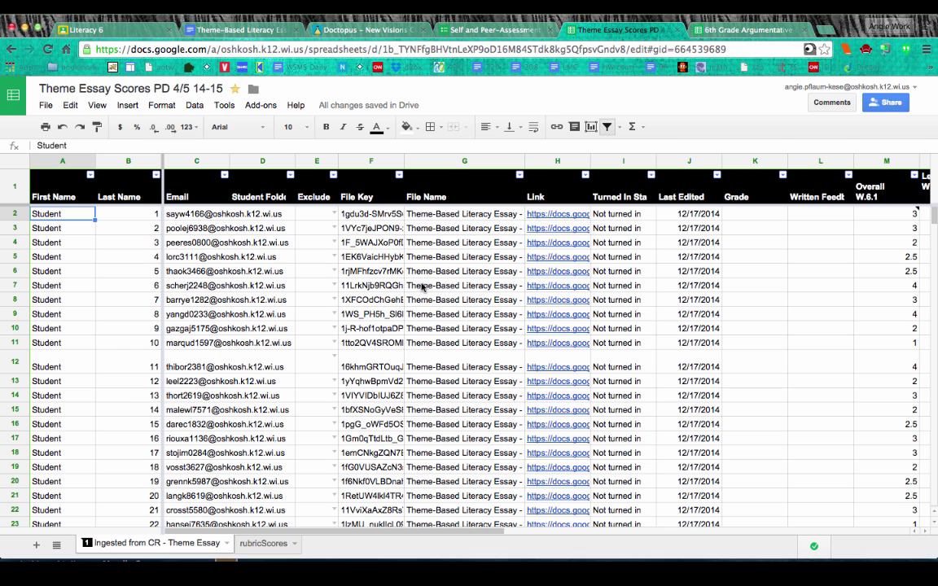
Launch the Doctopus assignment tools beside the essay roster and look at the attached 6th Grade Argumentative Calkins Goobric link.
left_click(269, 106)
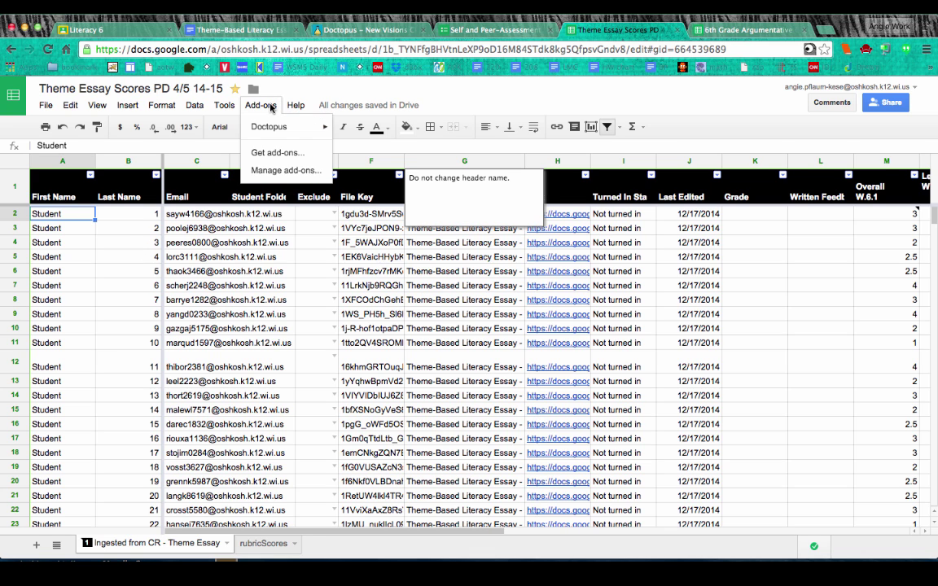
mouse_move(281, 131)
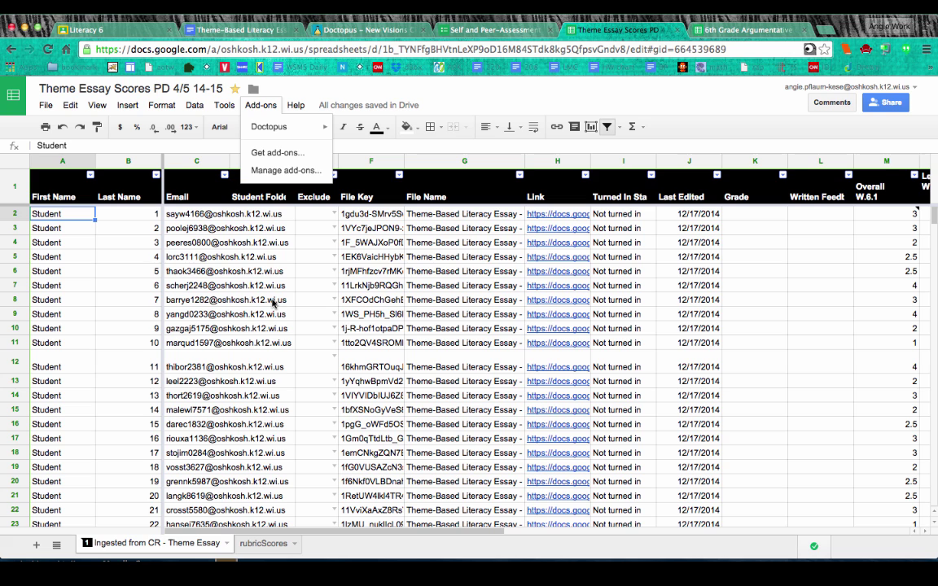
left_click(554, 215)
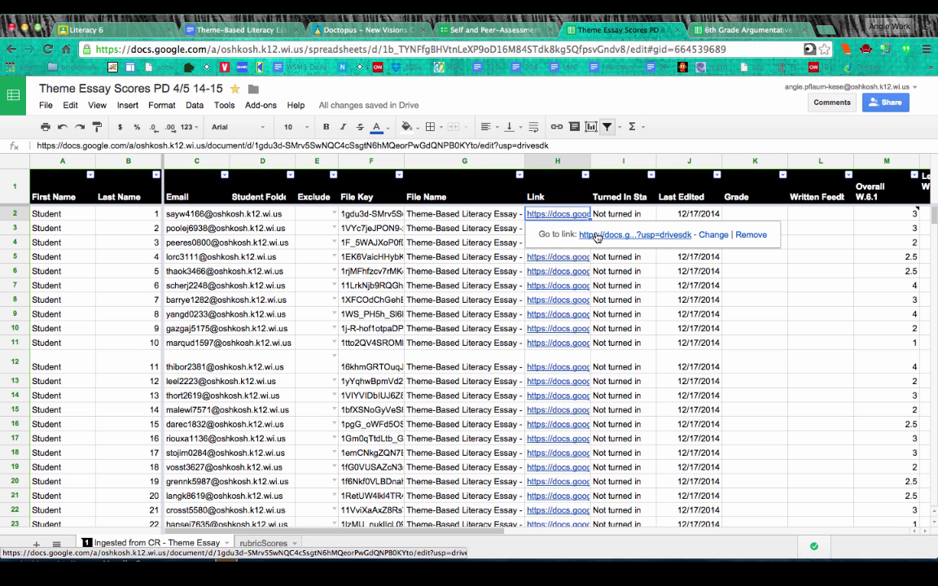
left_click(260, 106)
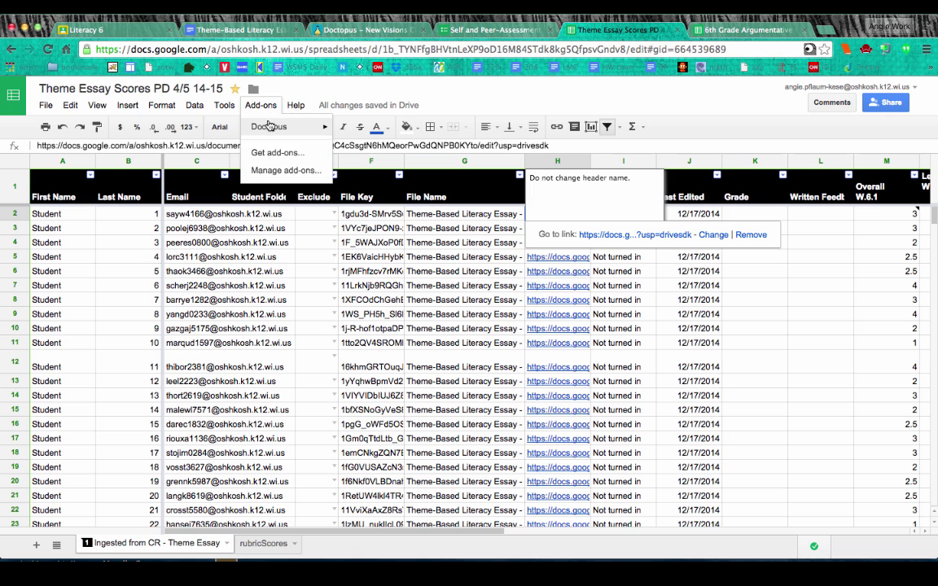
left_click(359, 130)
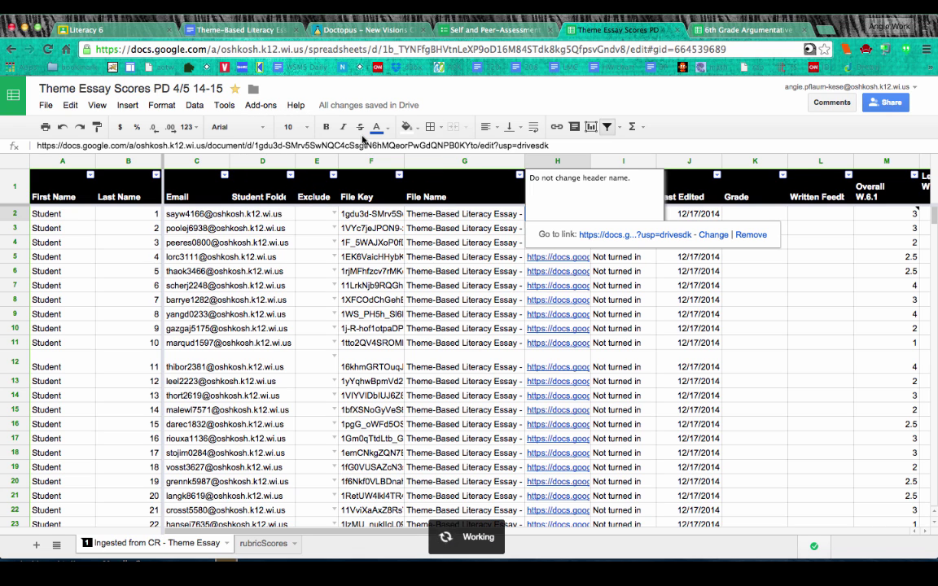
left_click(463, 283)
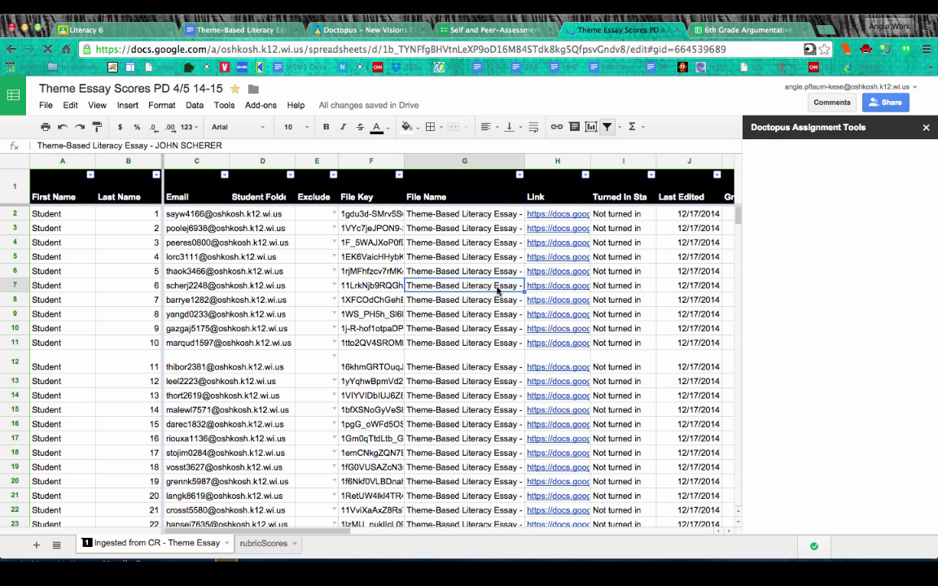
left_click(565, 273)
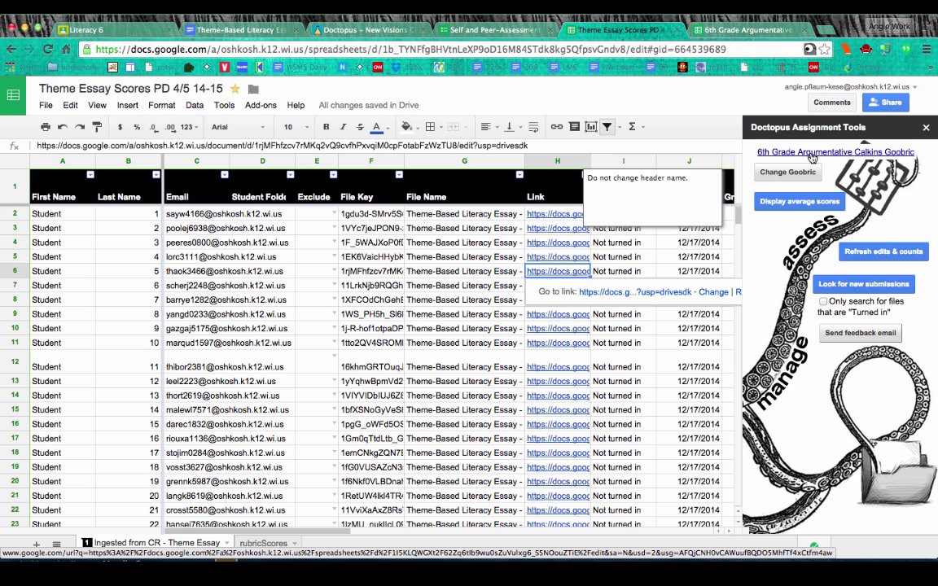
left_click(64, 286)
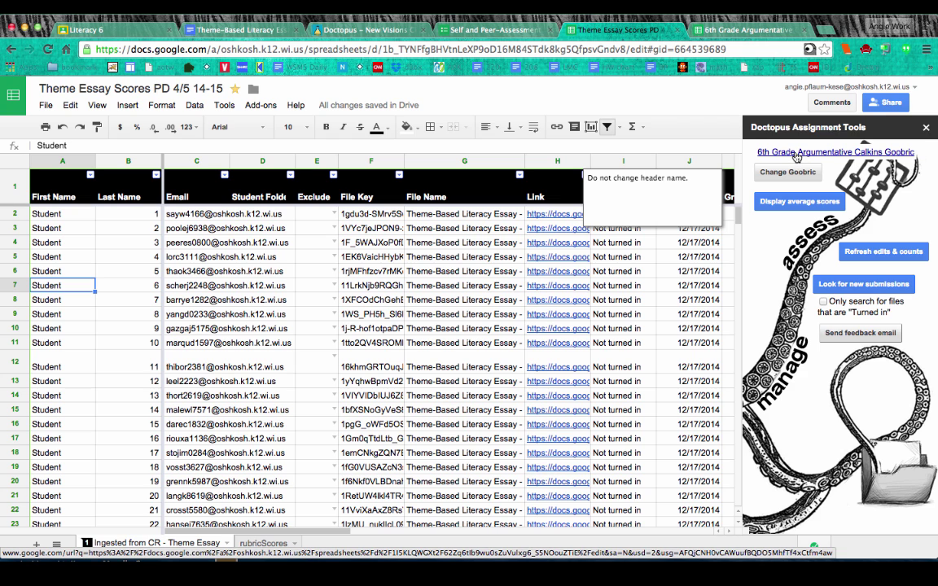
Switch to the 6th Grade Argumentative Calkins Goobric spreadsheet and examine the criteria listed in column A.
left_click(739, 31)
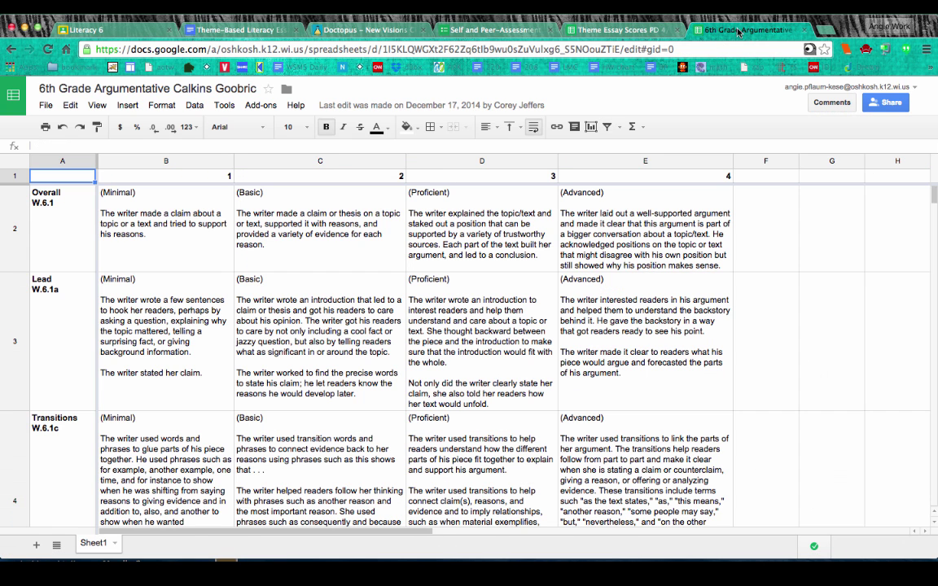
left_click(60, 221)
left_click(62, 342)
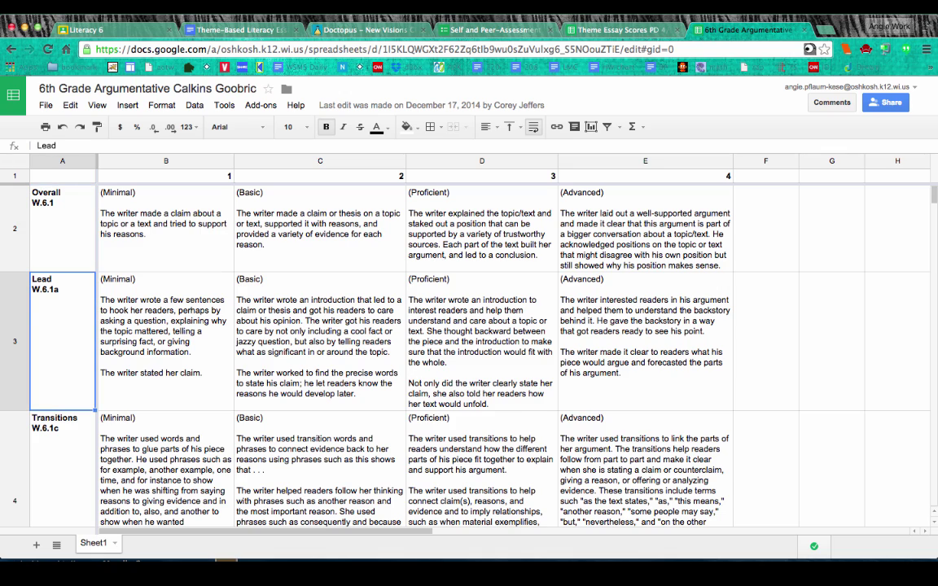
key("Down")
key("Down")
key("Down")
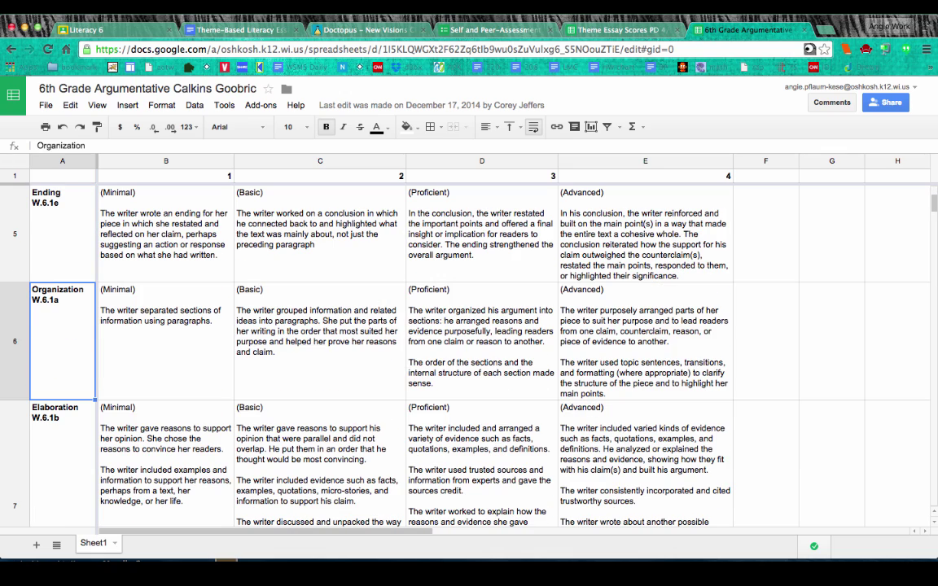
key("Up")
key("Up")
key("Up")
key("Up")
key("Up")
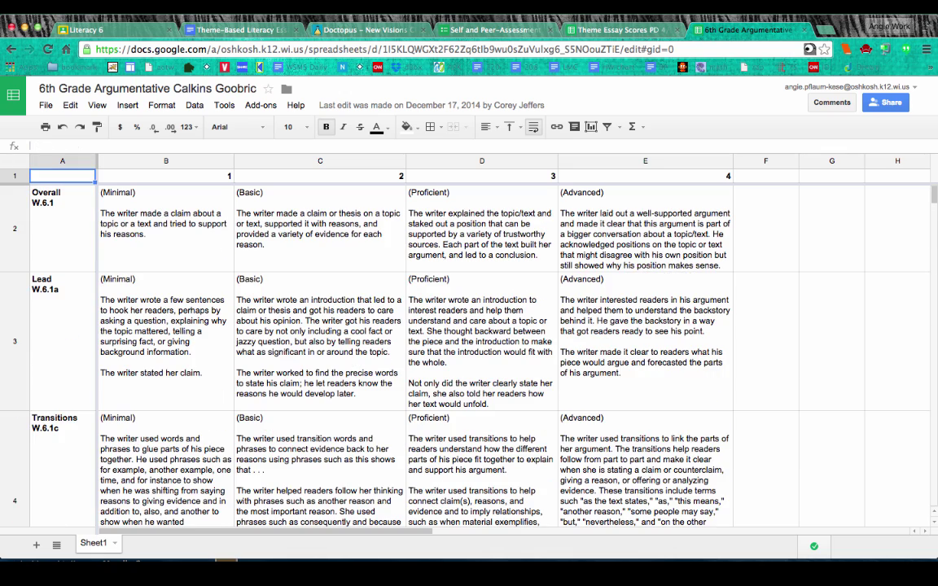
Examine the rubric's score levels 1 to 4 and the descriptors for Overall W.6.1.
key("Right")
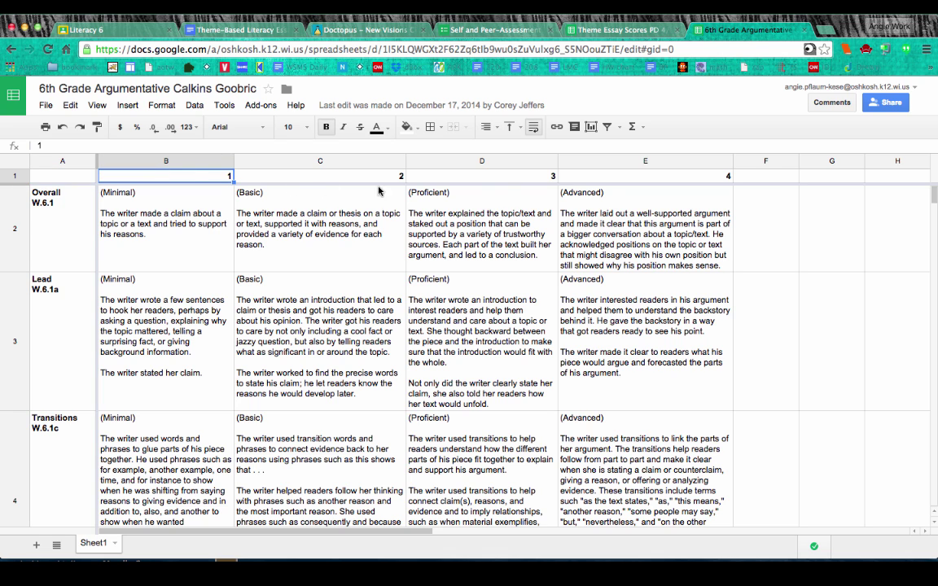
key("Down")
key("Right")
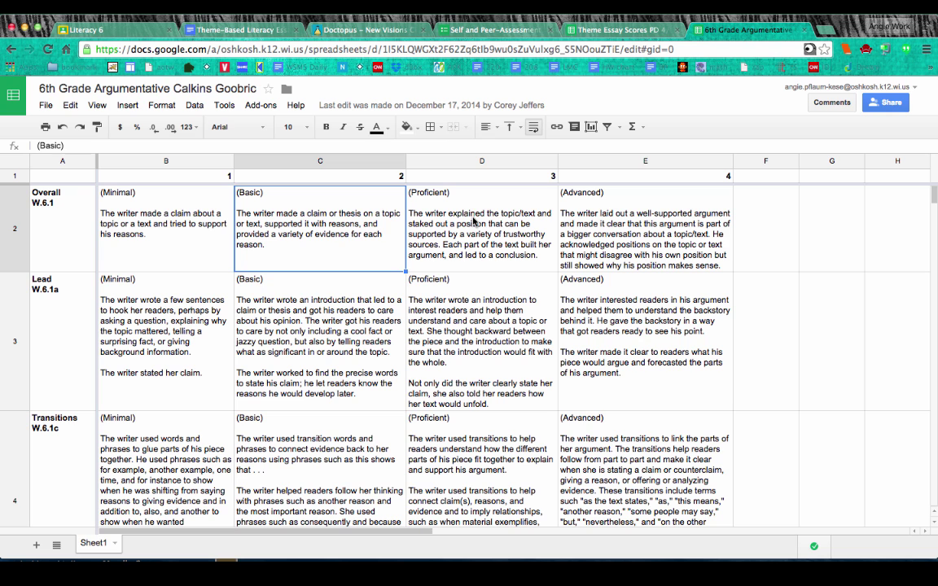
left_click(616, 221)
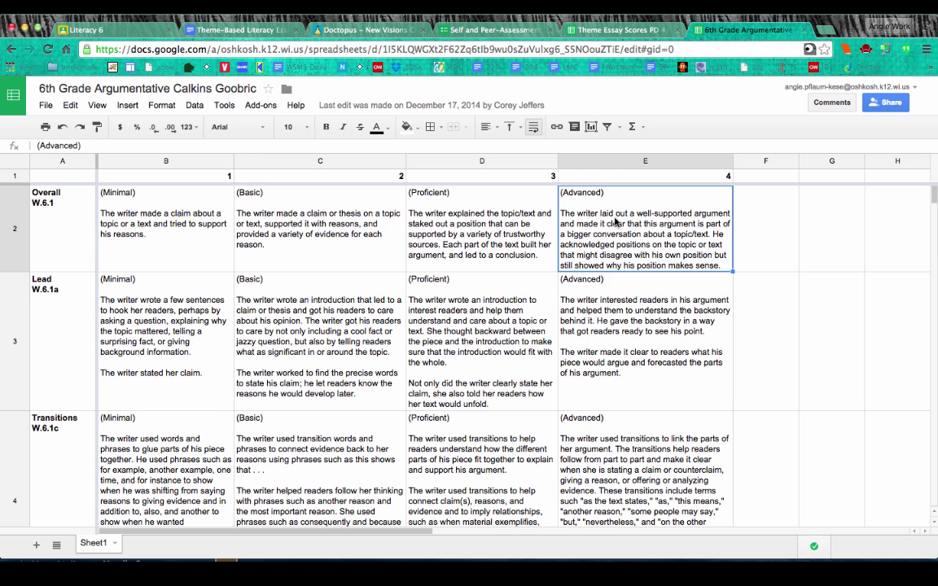
scroll(254, 310, "down", 3)
scroll(254, 309, "up", 3)
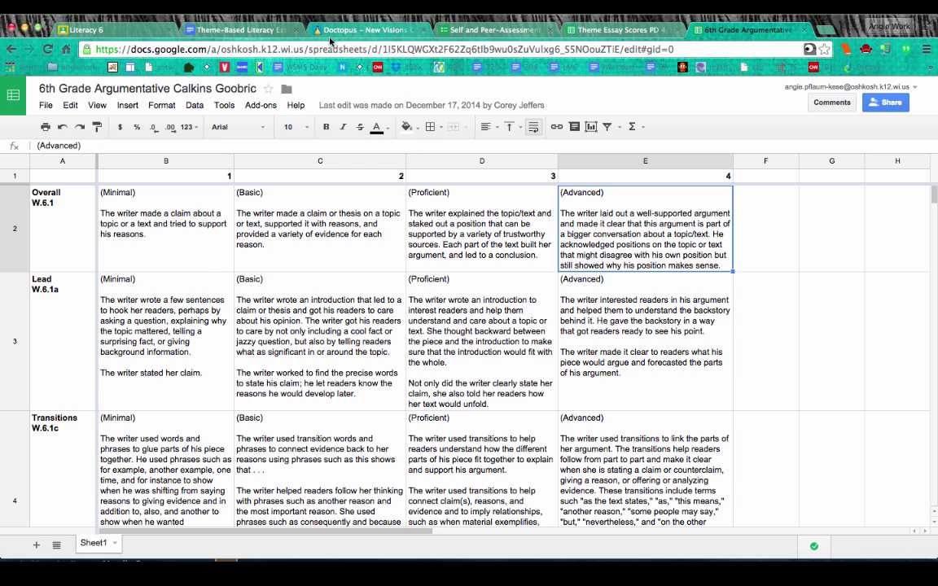
Return to the Theme Essay Scores spreadsheet, open Student 6's linked essay and look over its teacher comments.
left_click(579, 30)
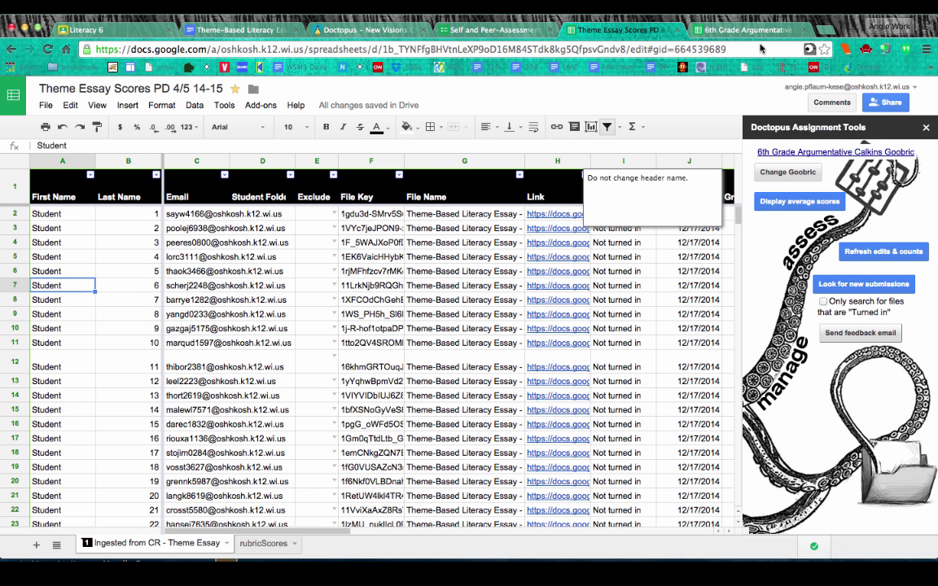
left_click(693, 30)
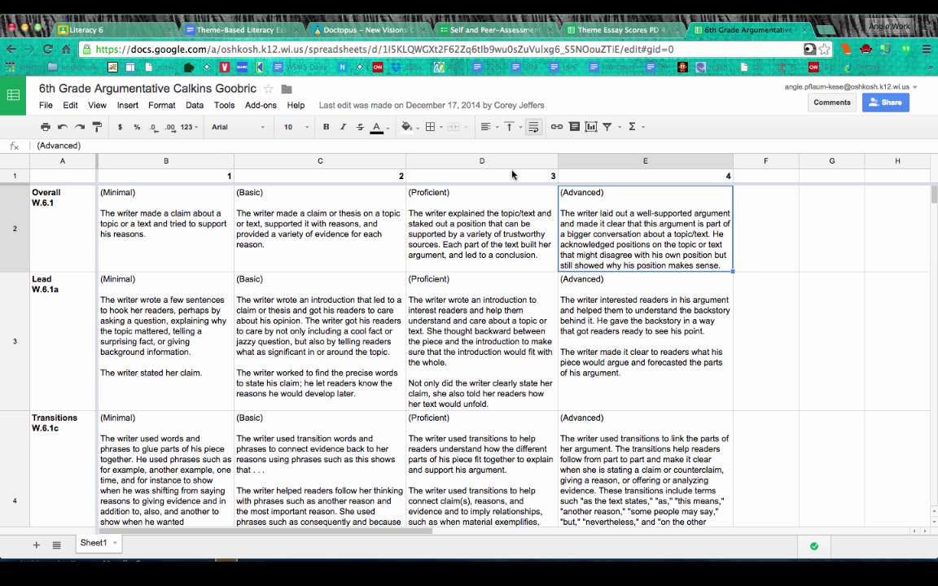
left_click(614, 30)
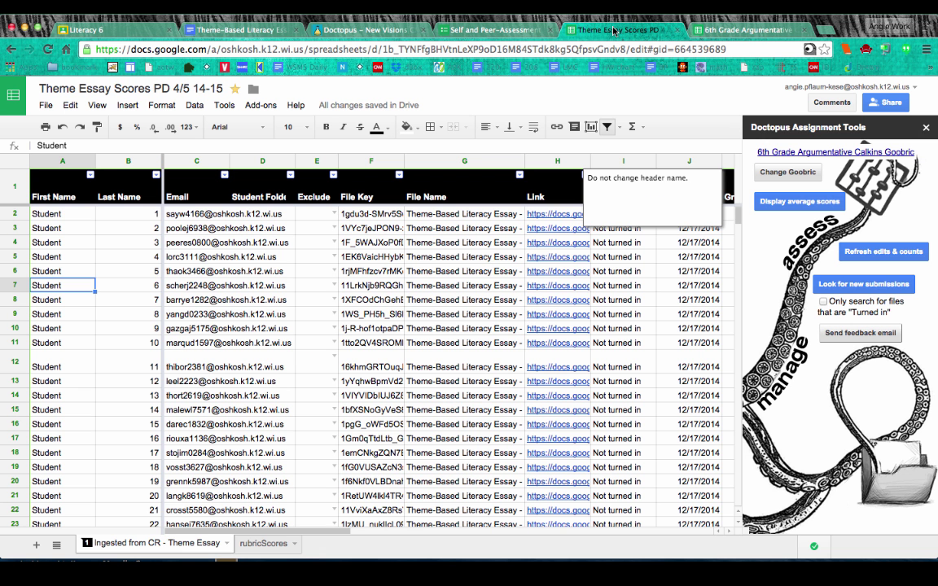
left_click(502, 269)
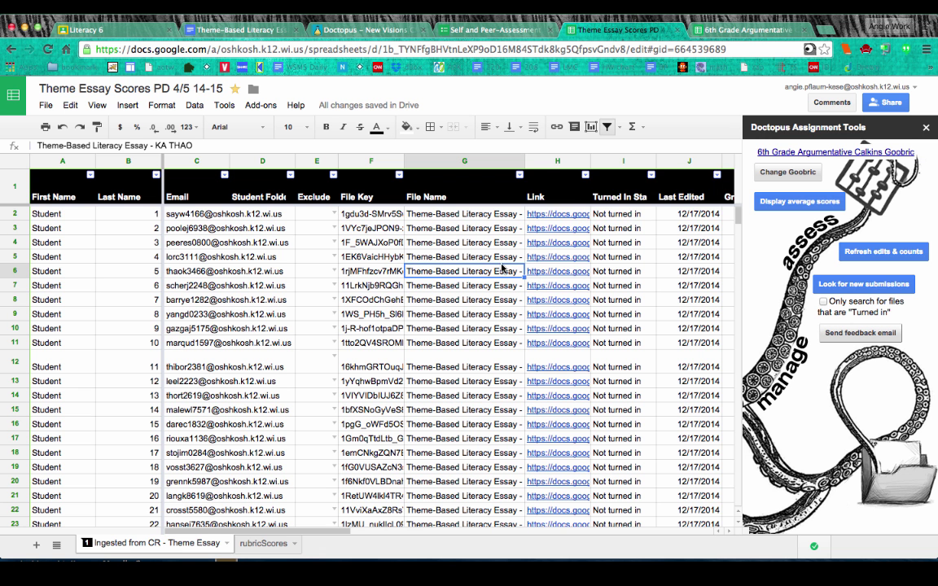
left_click(156, 278)
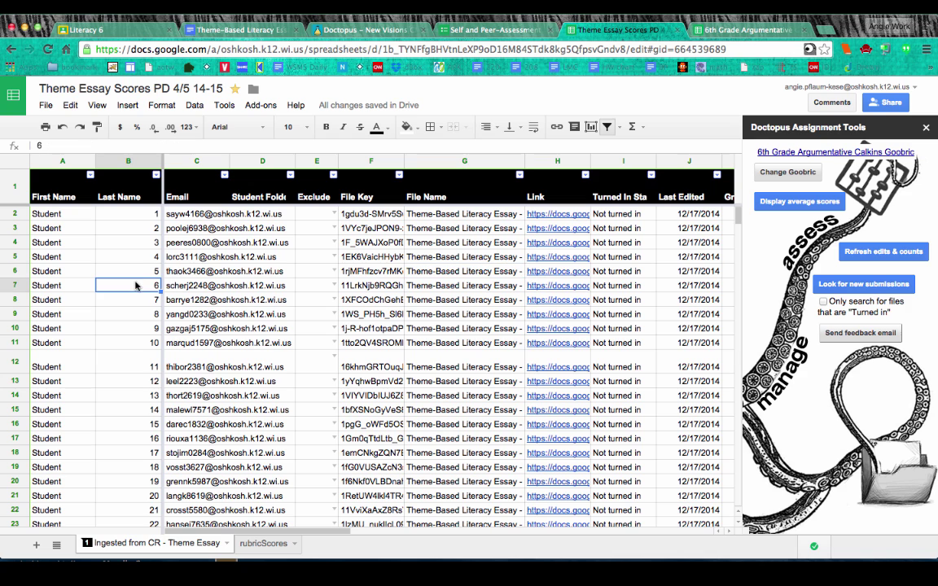
left_click(547, 289)
left_click(597, 308)
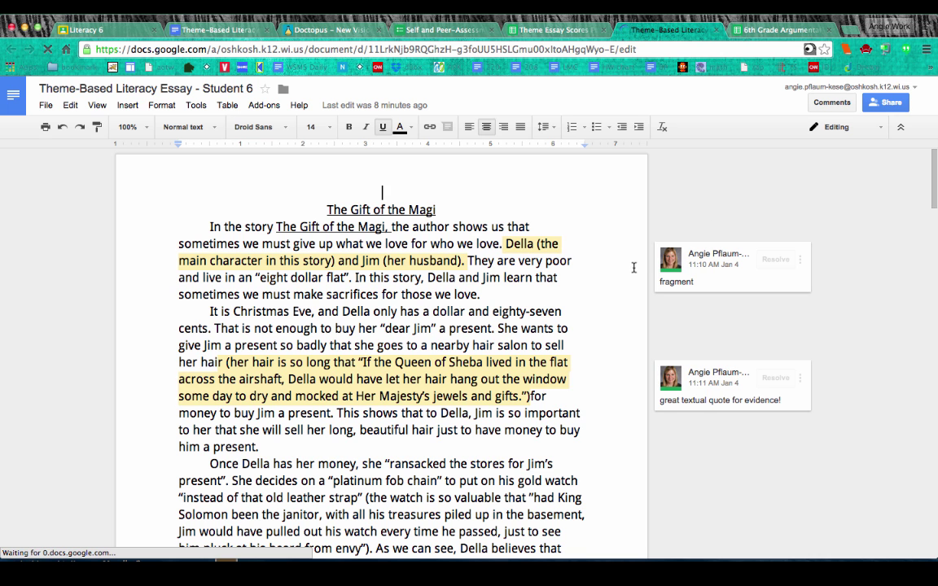
scroll(610, 320, "down", 2)
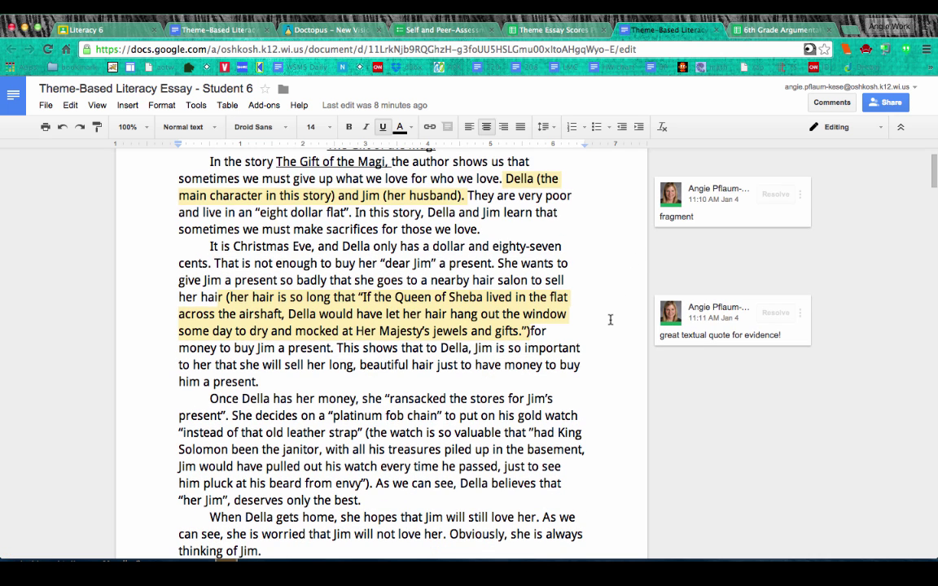
scroll(610, 320, "up", 1)
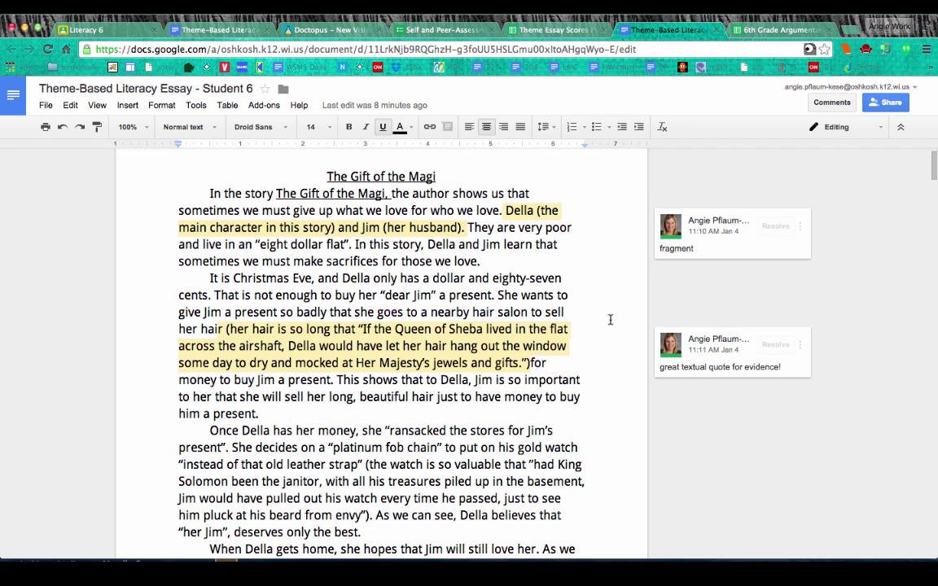
Open the Goobric rubric for the essay, try a score of 4 for Transitions W.6.1c and set it back to 3.
left_click(810, 49)
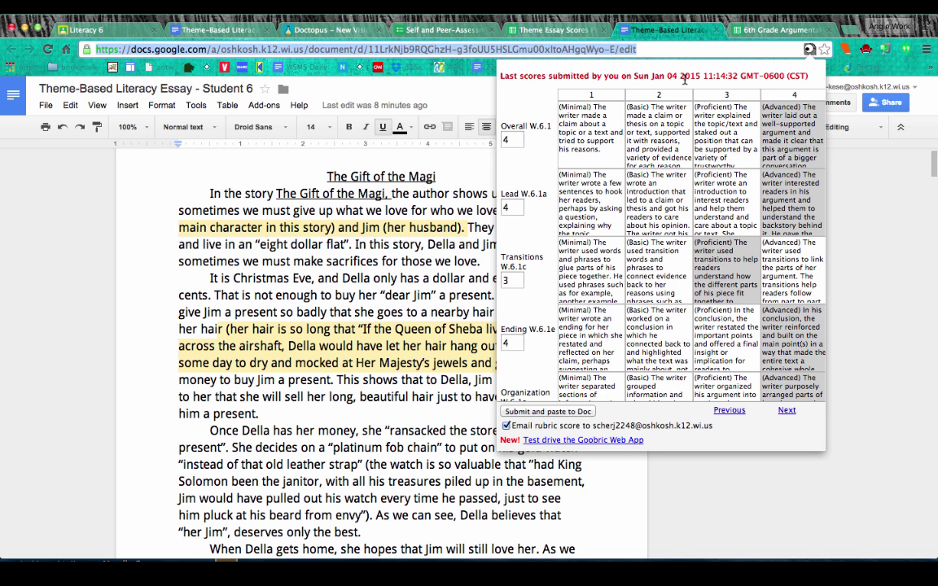
scroll(616, 209, "down", 3)
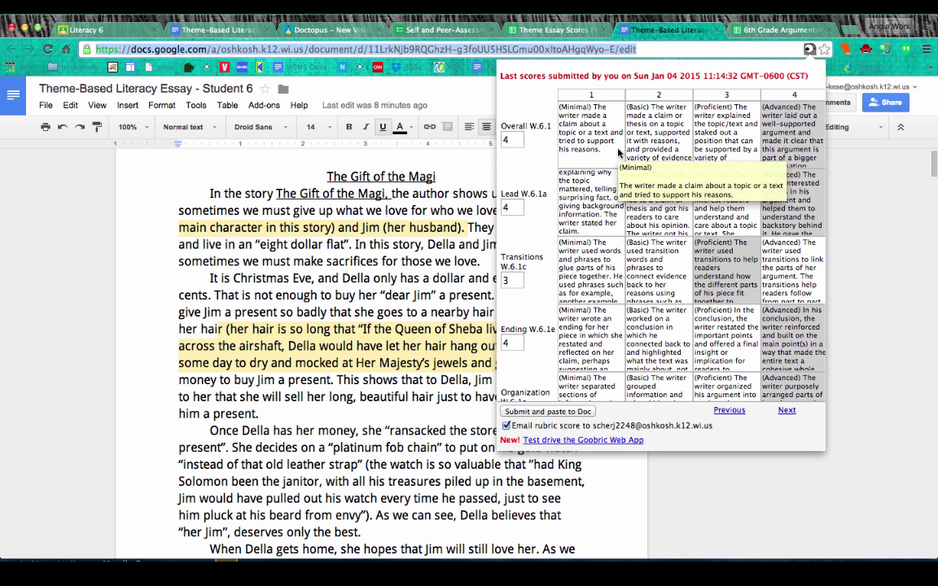
left_click(716, 254)
left_click(780, 257)
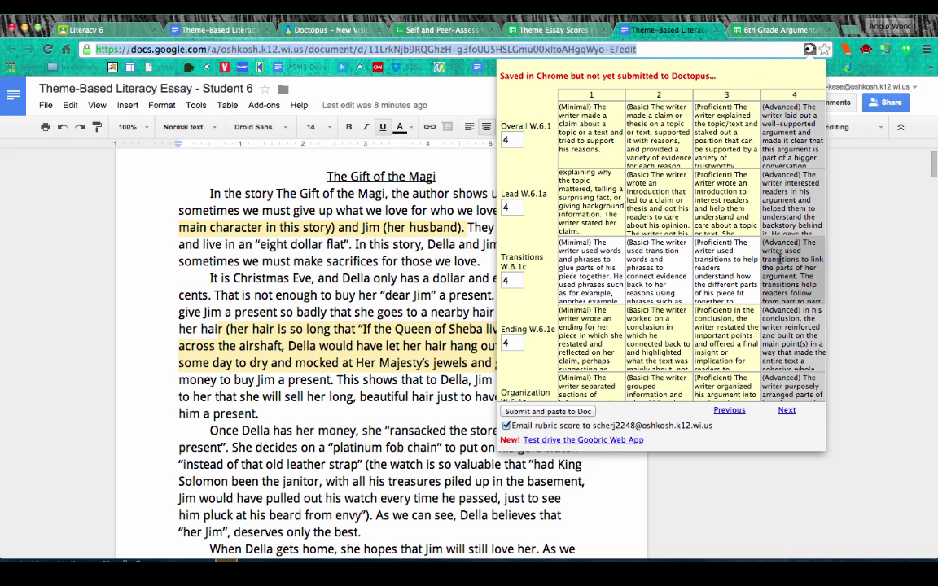
left_click(732, 261)
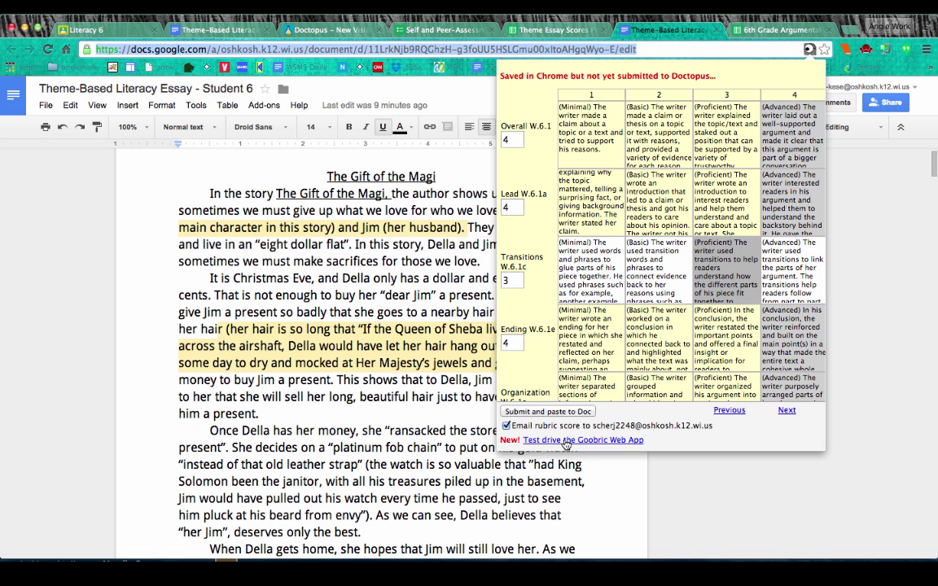
Open Student 6's essay in the Goobric Web App and collapse the document's title and menu area.
left_click(566, 442)
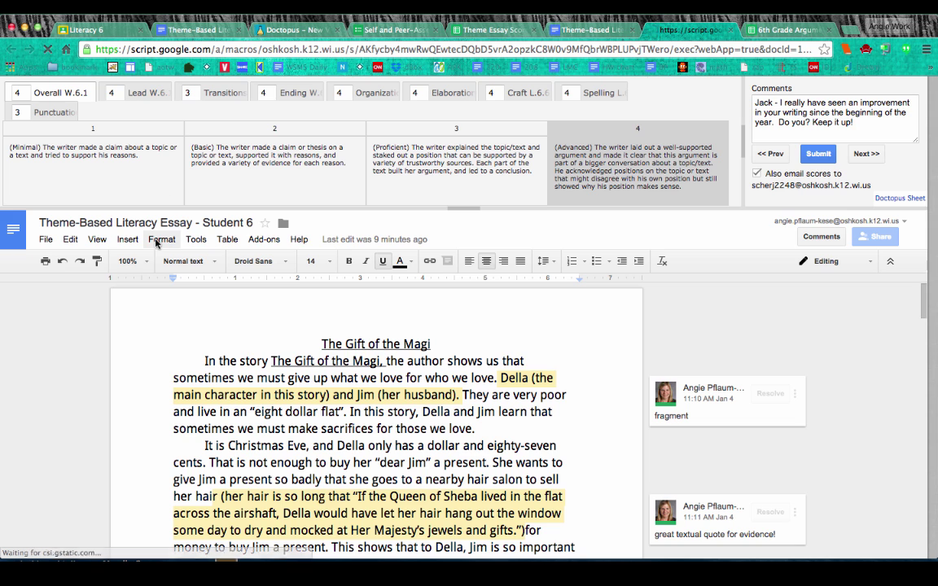
left_click(892, 261)
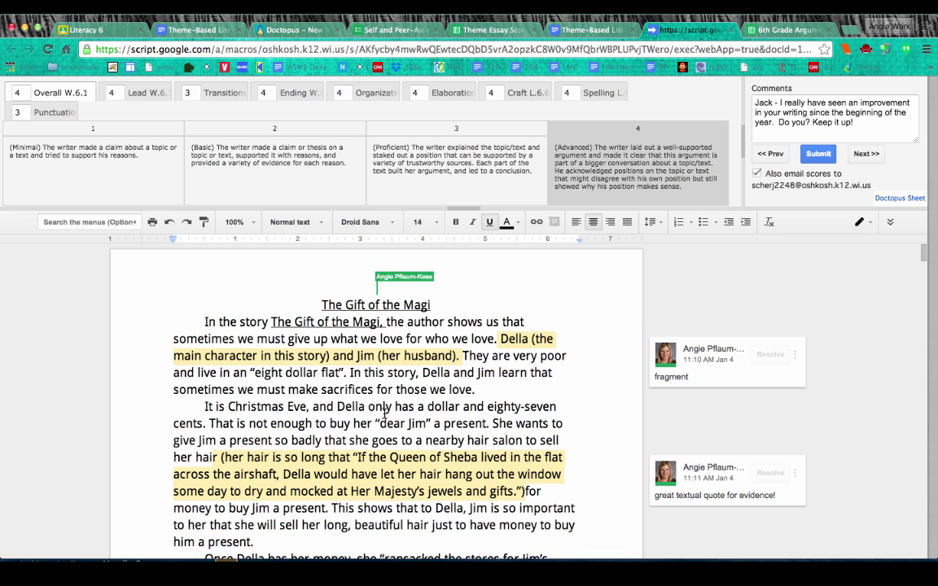
Skim Student 6's essay beneath the rubric and close the duplicate browser tab holding the same essay.
scroll(384, 412, "down", 3)
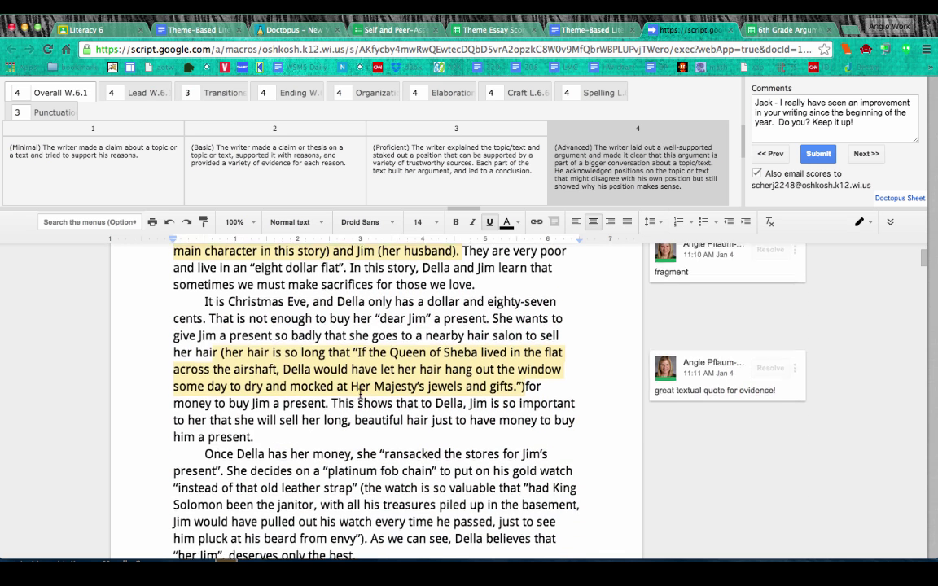
scroll(350, 352, "up", 2)
left_click(632, 30)
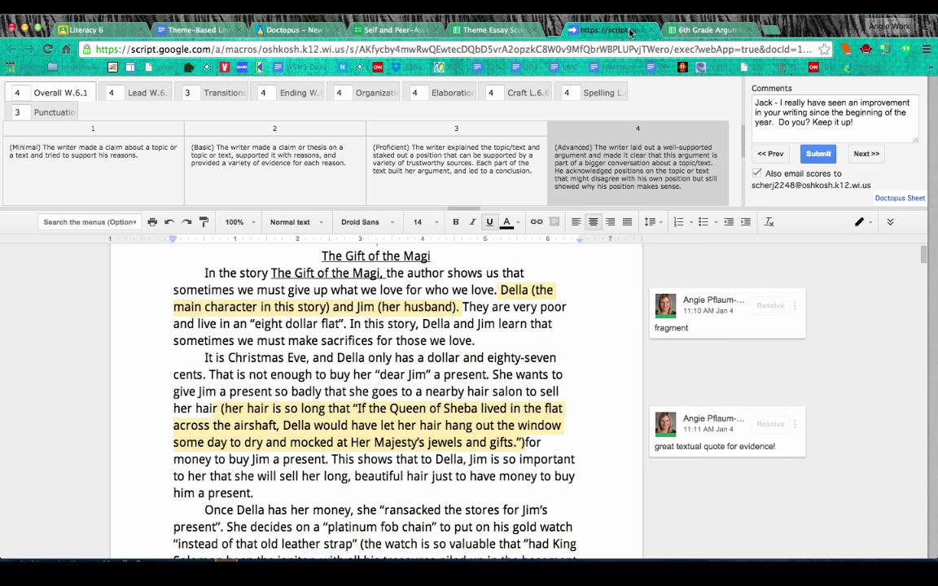
scroll(414, 350, "down", 4)
scroll(413, 350, "up", 5)
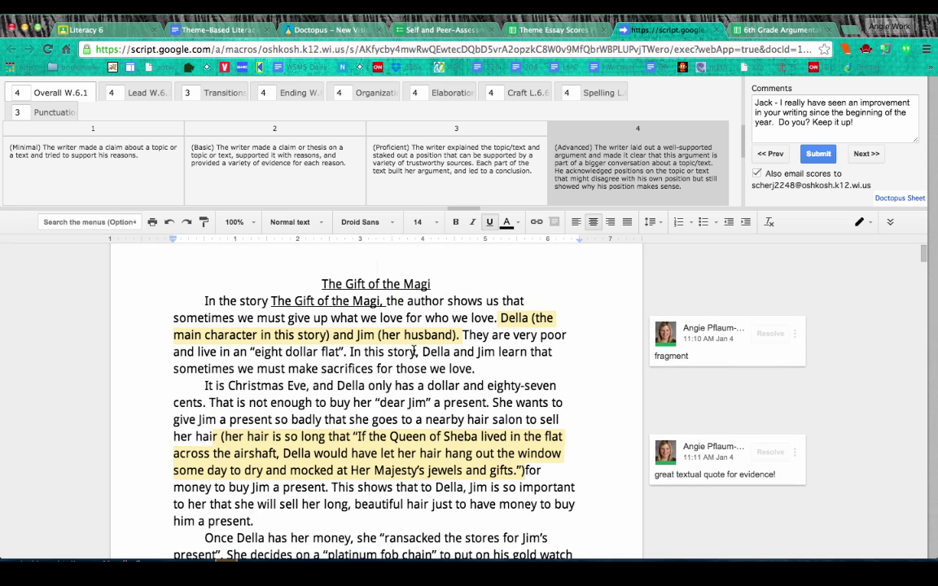
Open the Lead W.6.1a criterion, try a score of 3 and set it back to 4.
left_click(147, 95)
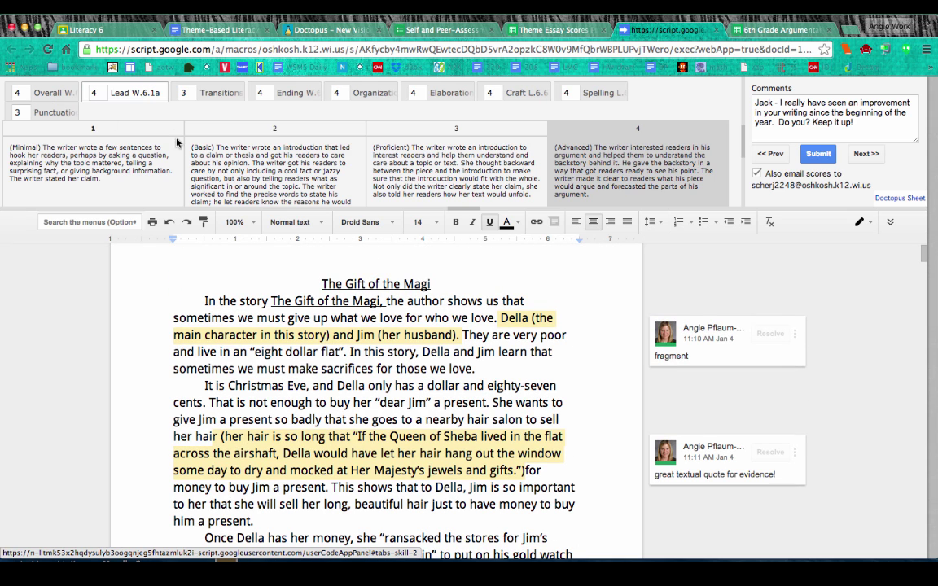
scroll(150, 143, "down", 1)
scroll(151, 143, "up", 1)
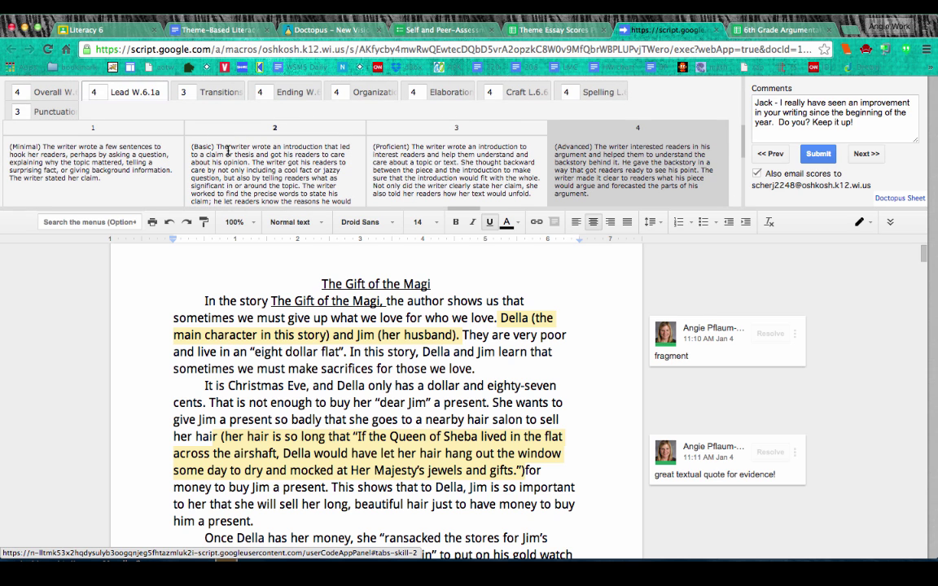
left_click(411, 160)
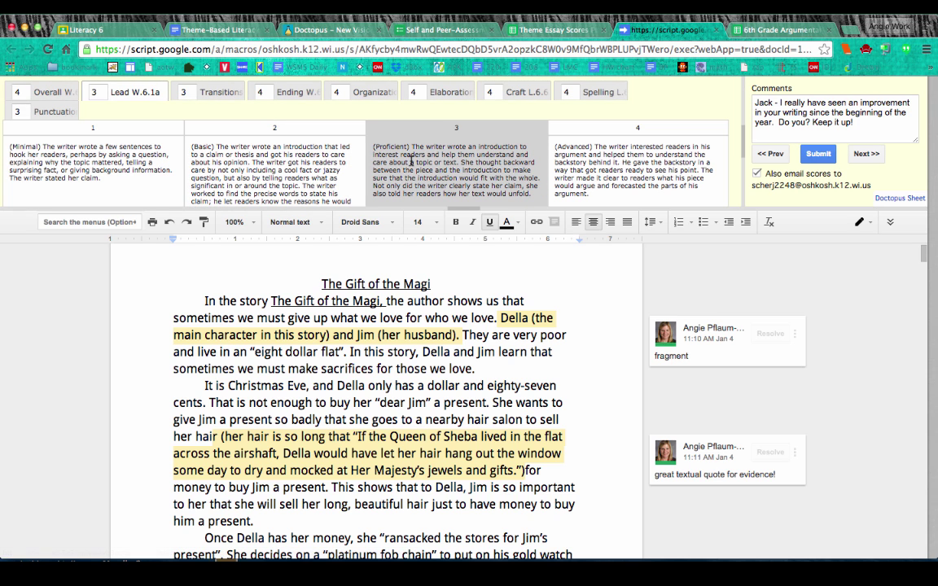
left_click(686, 128)
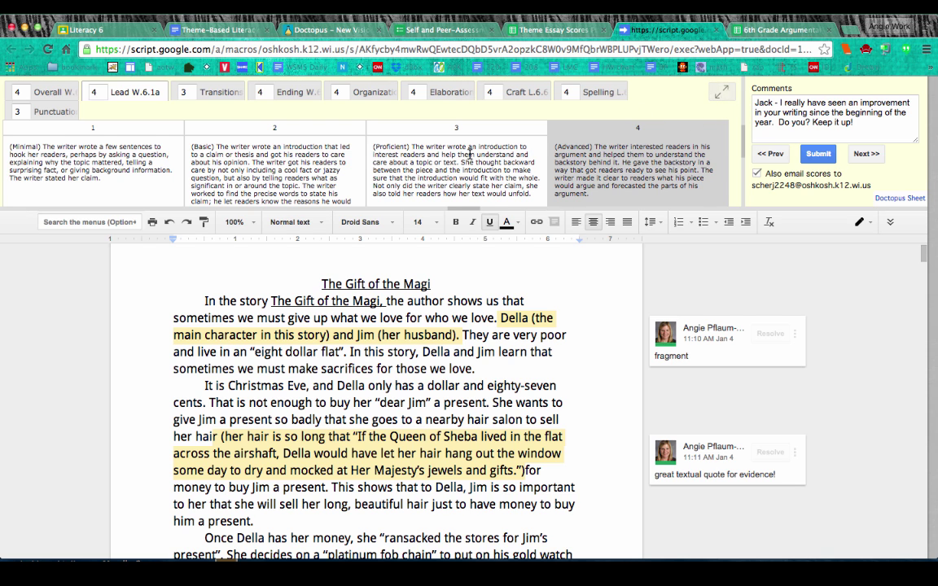
Look through the descriptors for the Transitions W.6.1c, Ending W.6.1e and Organization W.6.1a criteria.
left_click(236, 93)
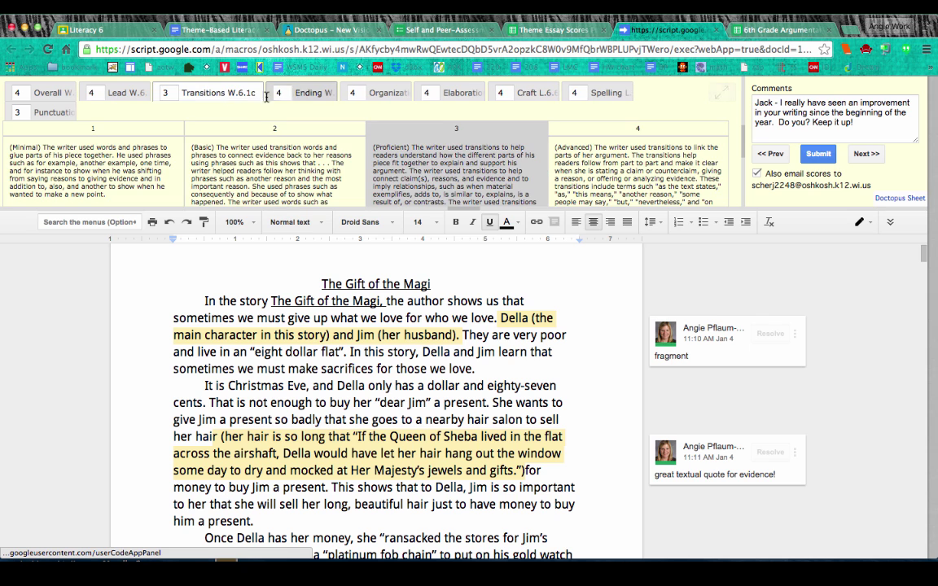
left_click(306, 92)
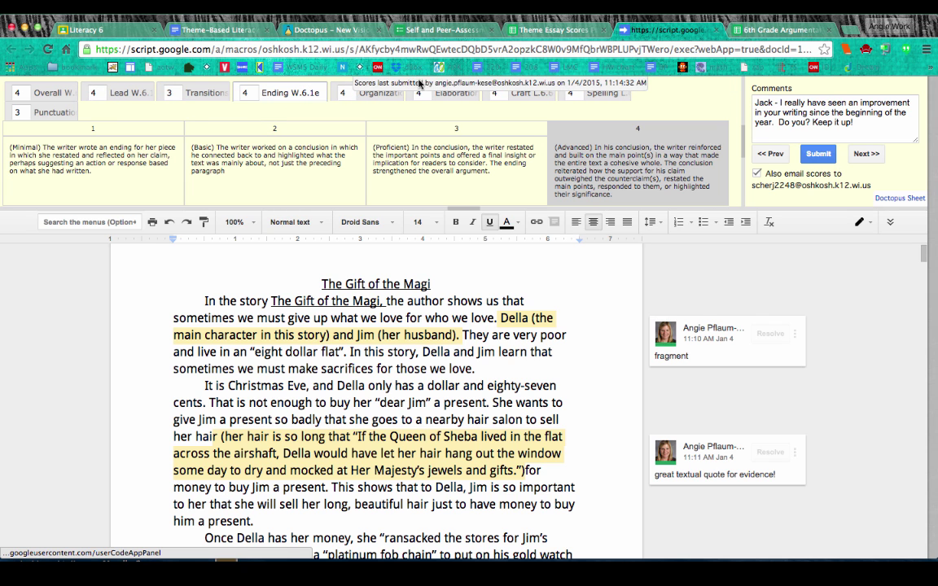
left_click(346, 93)
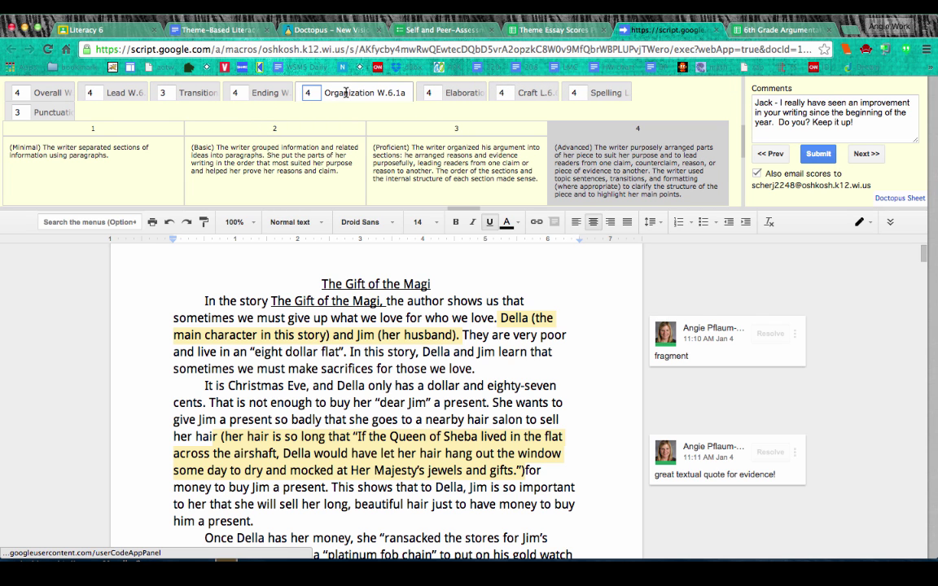
Try a half-point score of 3.5 for Transitions W.6.1c and restore it to 3.
left_click(169, 93)
type(".5")
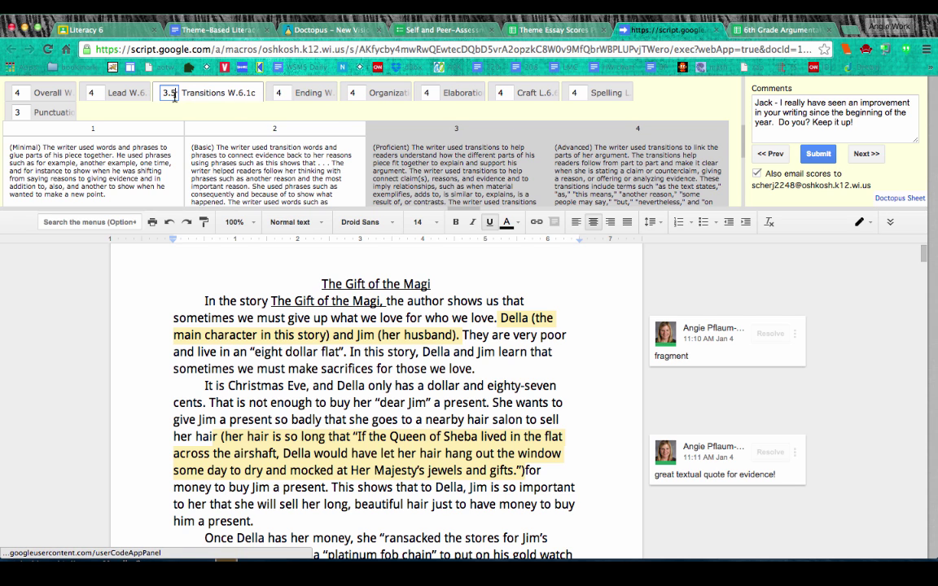
key("BackSpace")
key("BackSpace")
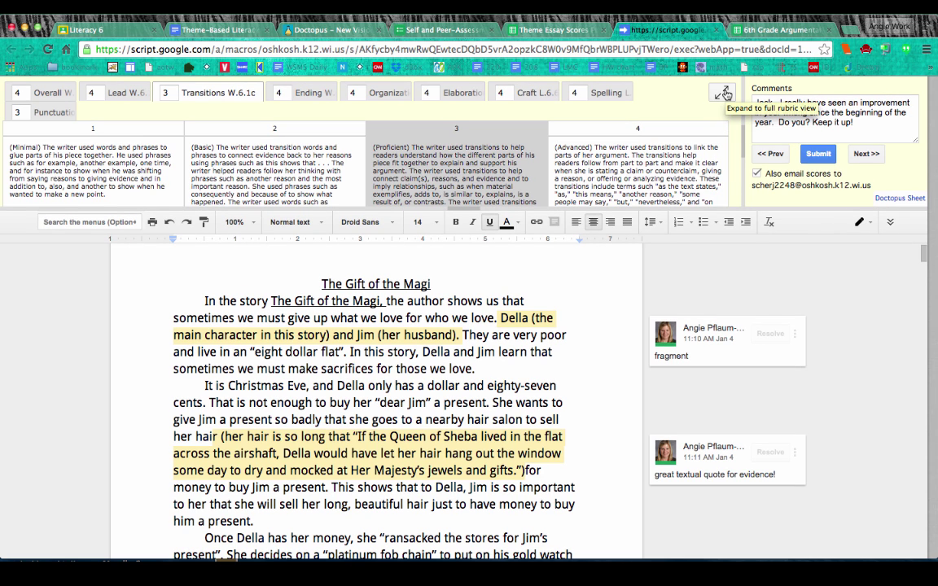
Expand to the full rubric view, enlarge its pane and examine every criterion down to Punctuation and Sentence Structure L.6.2.
left_click(726, 95)
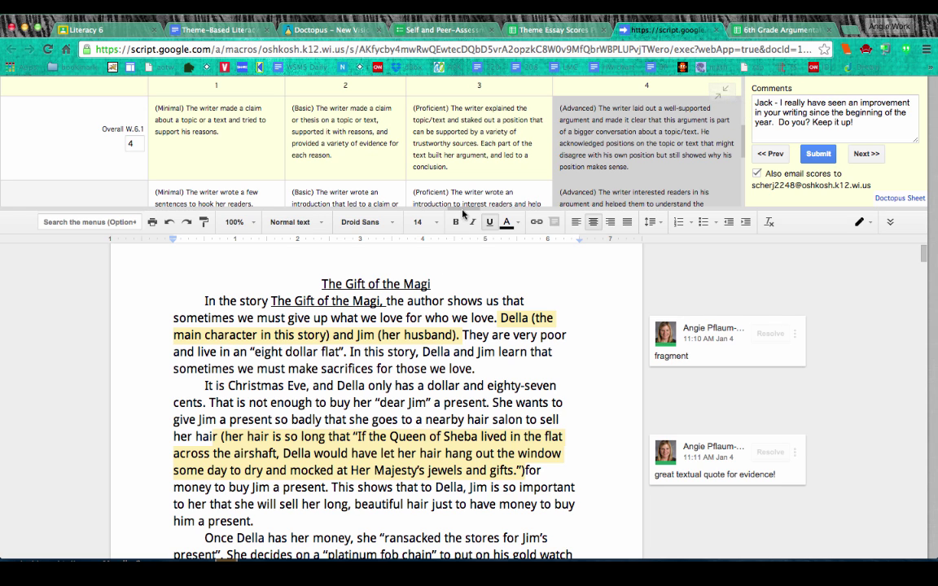
left_click_drag(462, 213, 449, 541)
scroll(403, 281, "down", 2)
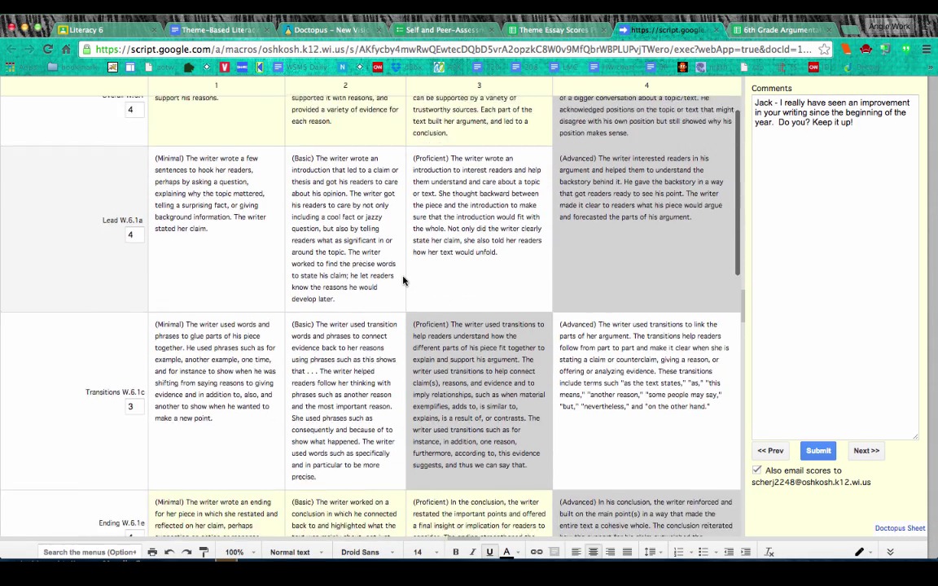
scroll(403, 281, "down", 6)
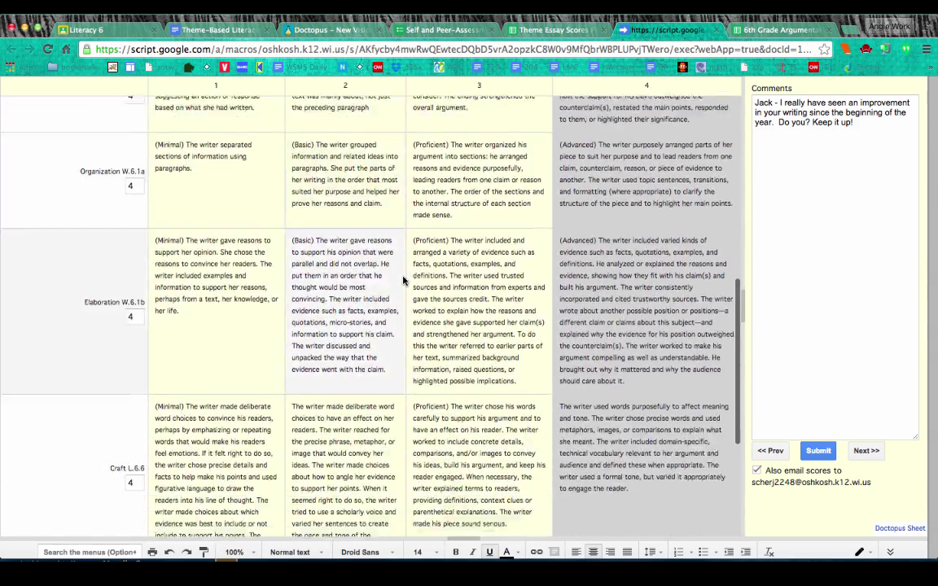
scroll(403, 281, "down", 5)
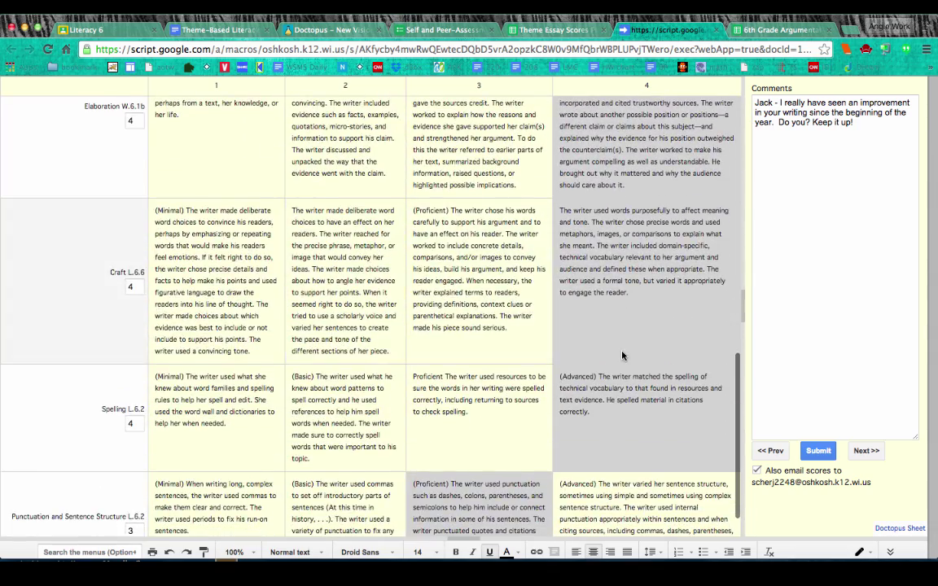
scroll(622, 356, "down", 1)
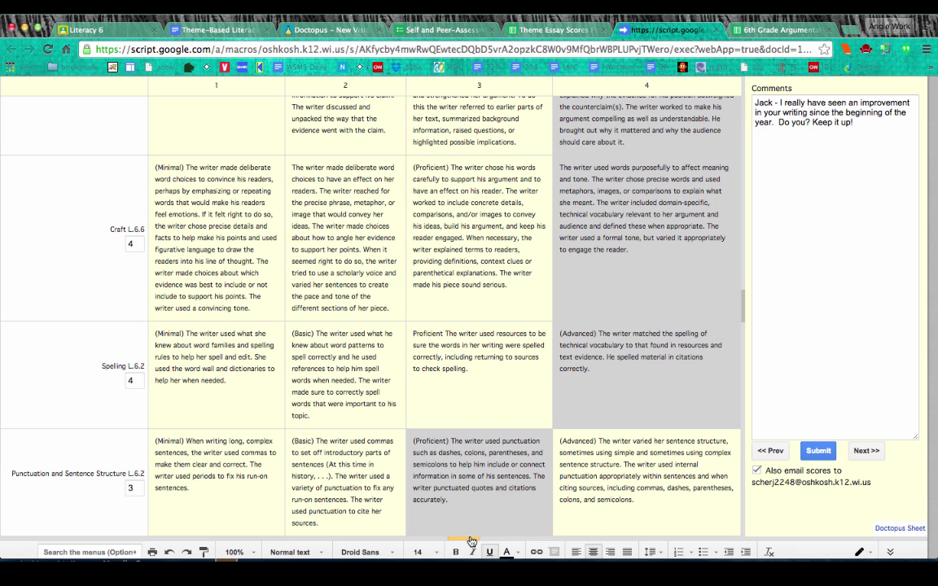
Return the rubric to a small pane above the essay and make the Comments box taller.
left_click_drag(470, 544, 488, 187)
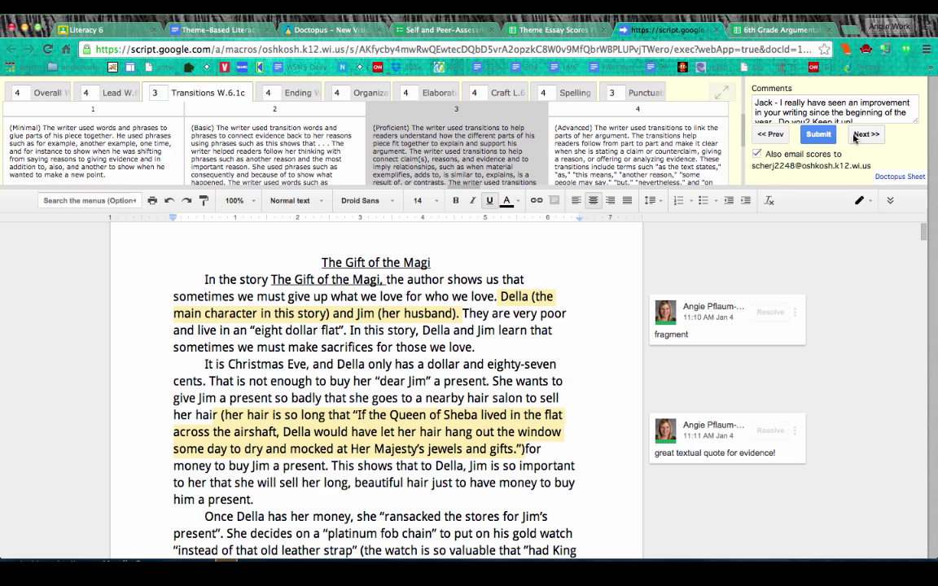
left_click_drag(915, 123, 912, 161)
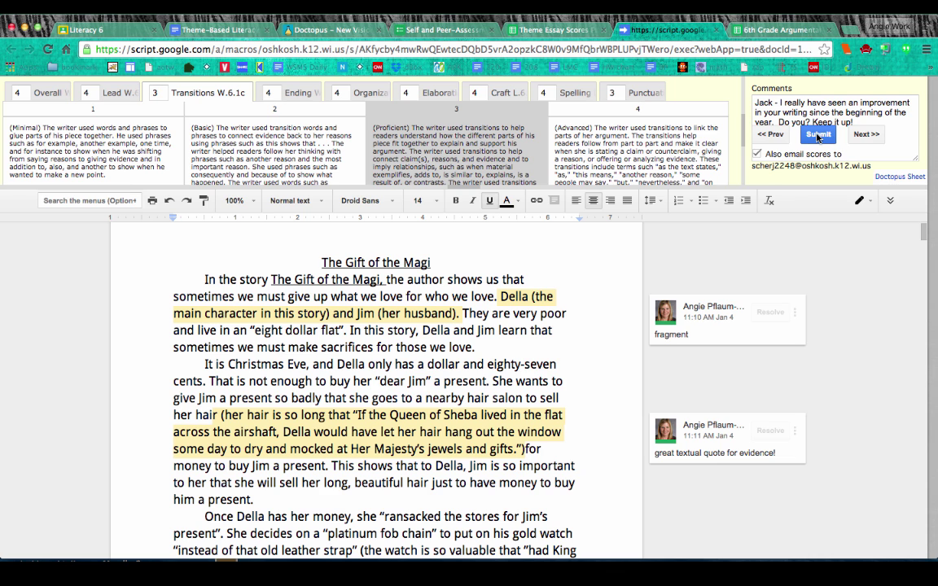
Find the submitted rubric rating at the end of Student 6's document and look over its scored criteria.
scroll(552, 398, "down", 10)
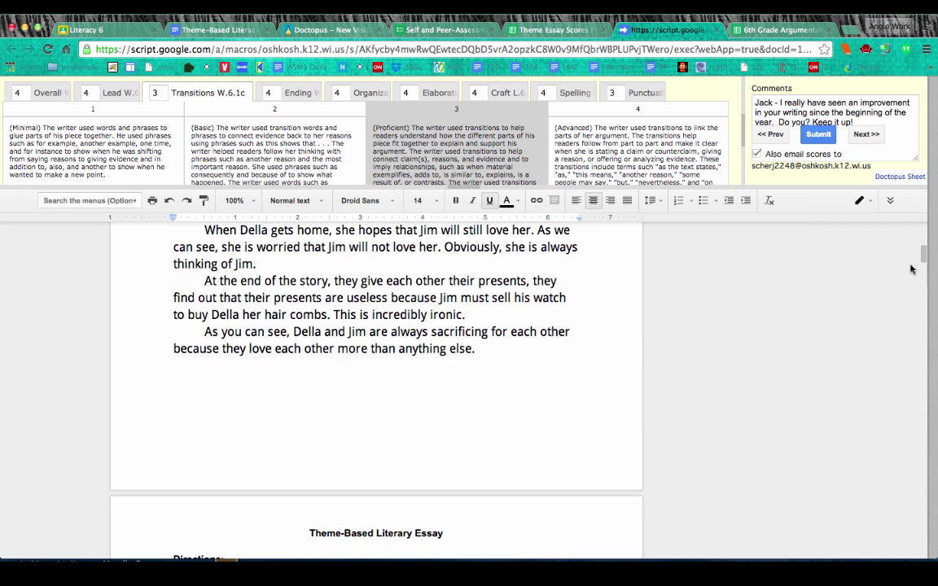
left_click_drag(926, 256, 900, 360)
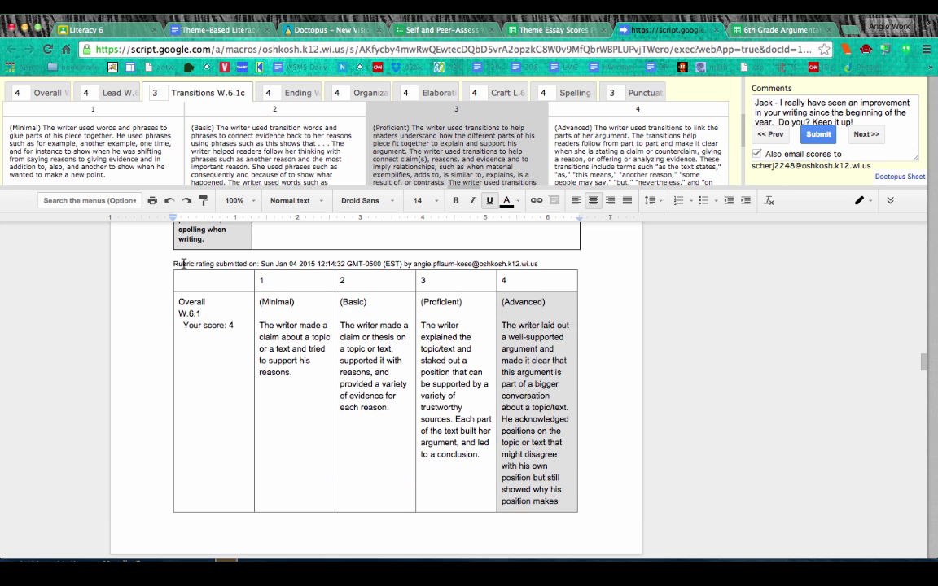
scroll(371, 269, "down", 3)
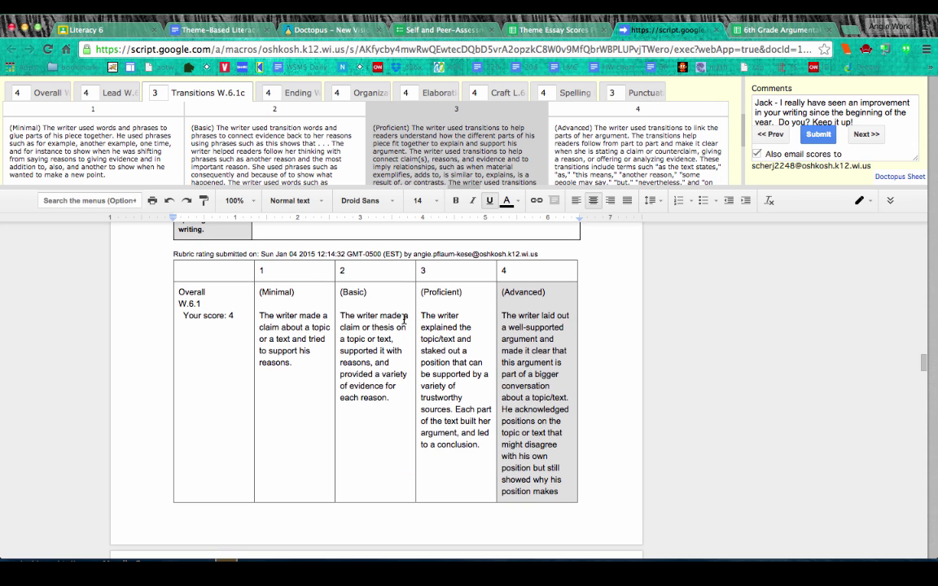
scroll(517, 351, "down", 1)
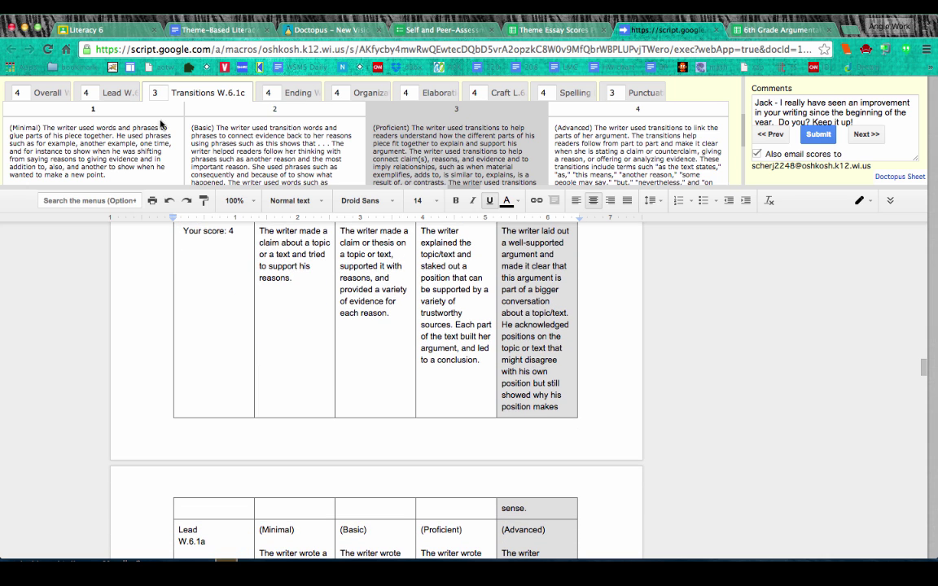
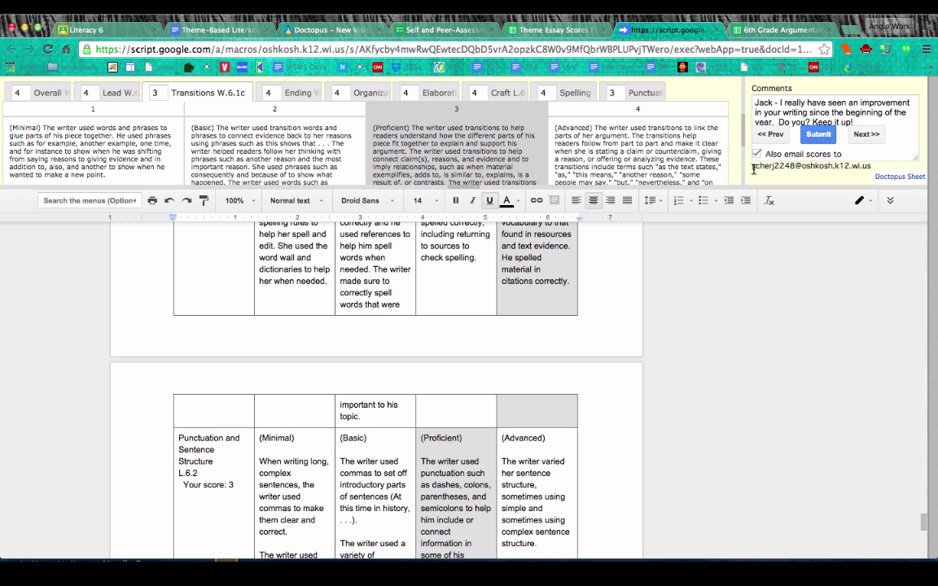
Point out the student's e-mail address for receiving scores and highlight the "Your score: 4" line under Craft L.6.6.
left_click_drag(753, 167, 874, 165)
left_click(419, 340)
scroll(421, 340, "up", 3)
scroll(421, 340, "up", 10)
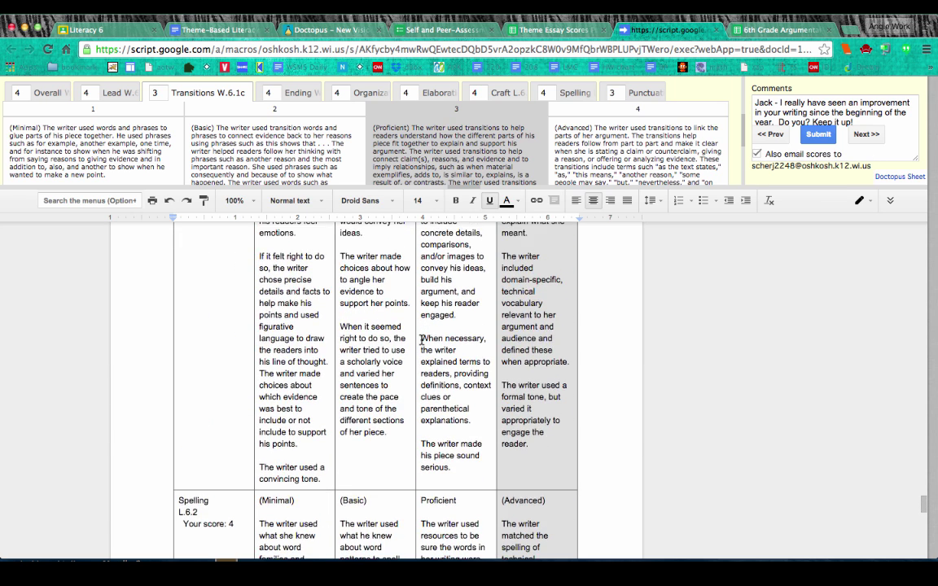
scroll(421, 340, "up", 1)
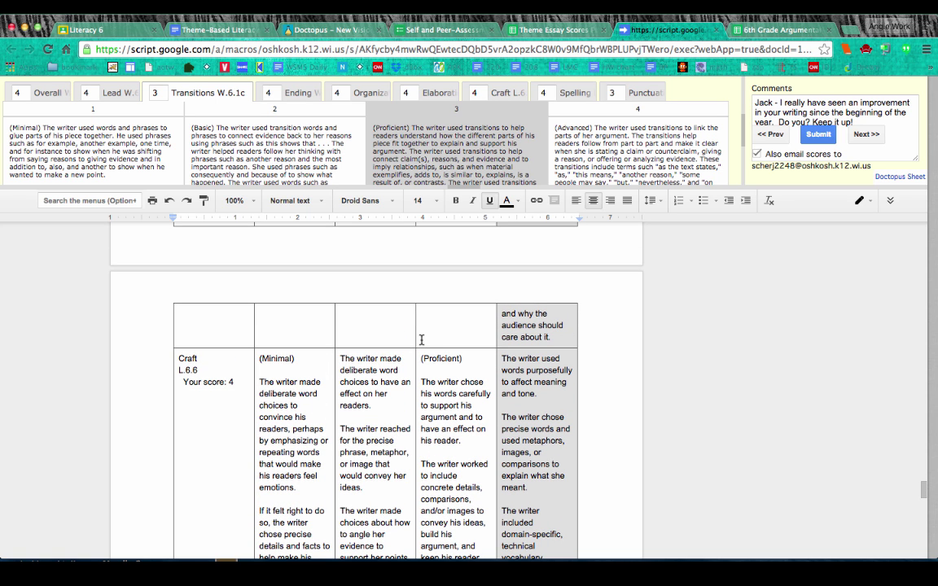
left_click_drag(235, 383, 182, 385)
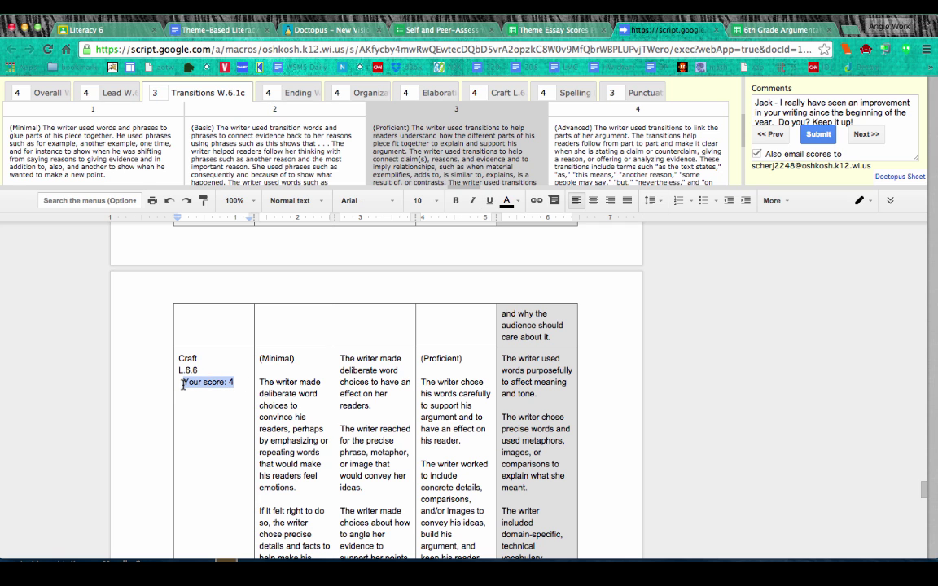
scroll(353, 397, "down", 2)
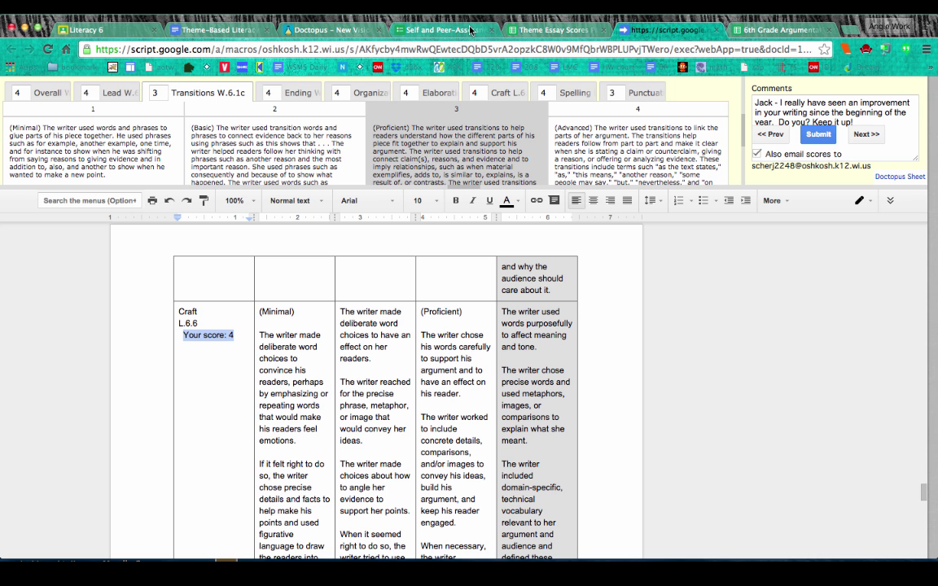
Return to the Theme Essay Scores spreadsheet and look over the rubric score columns from Overall W.6.1 onward.
left_click(557, 30)
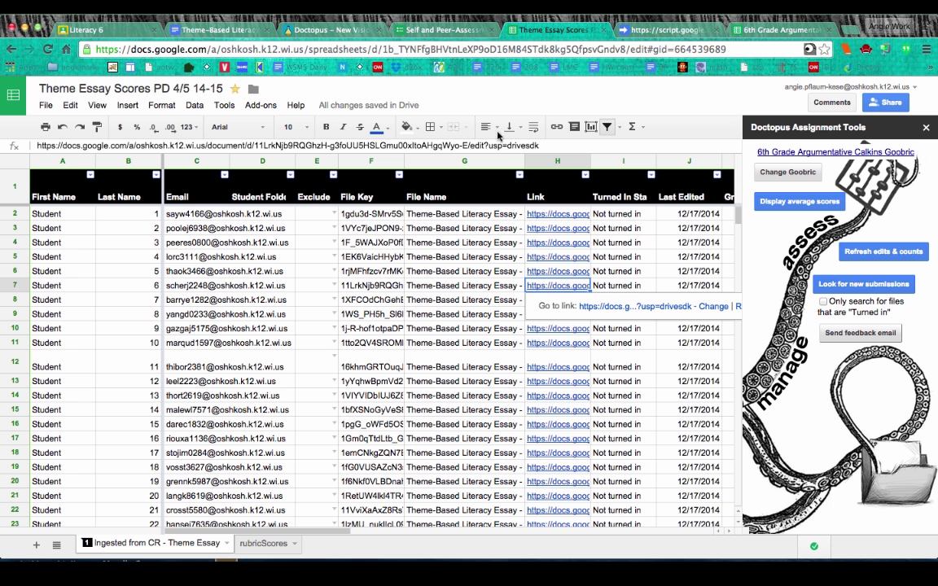
left_click(456, 313)
scroll(459, 313, "right", 3)
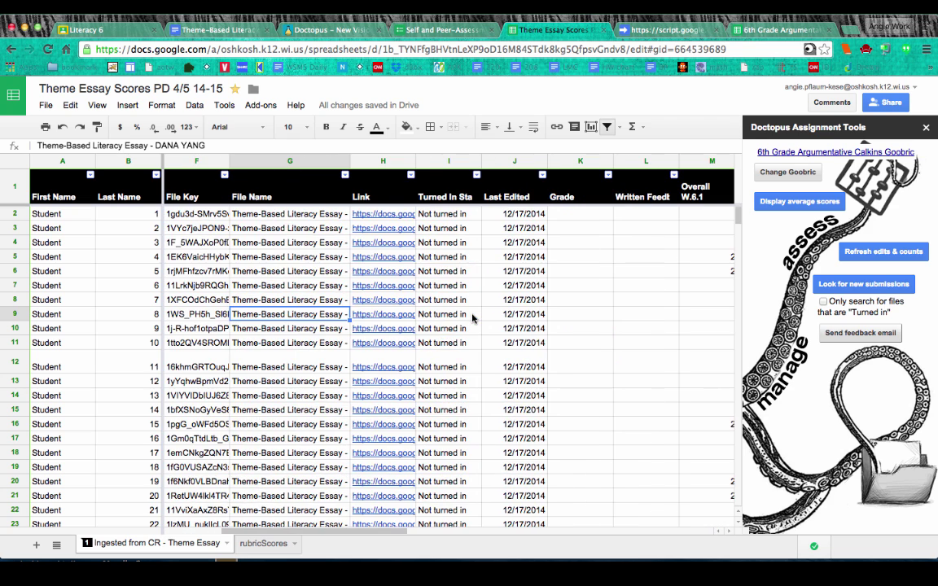
scroll(472, 318, "right", 5)
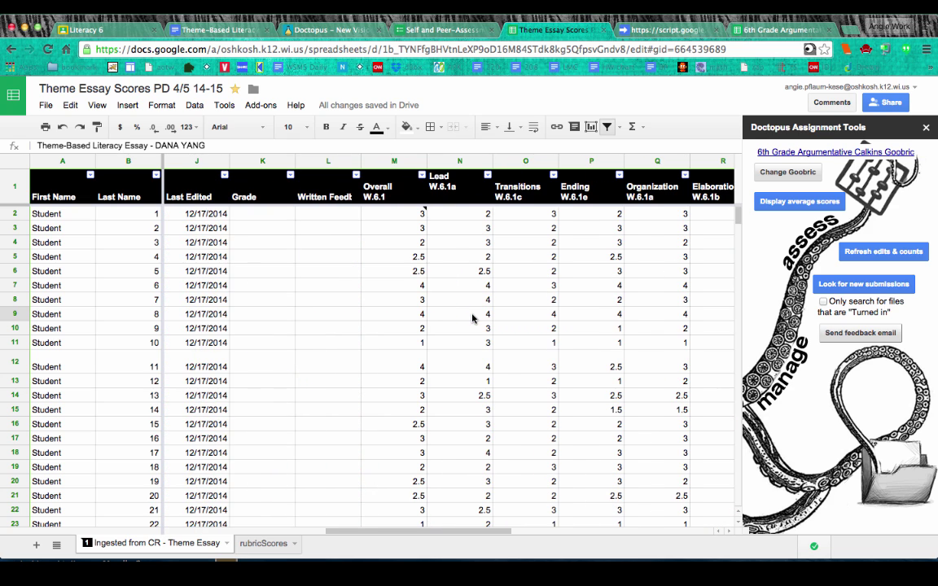
scroll(472, 318, "right", 1)
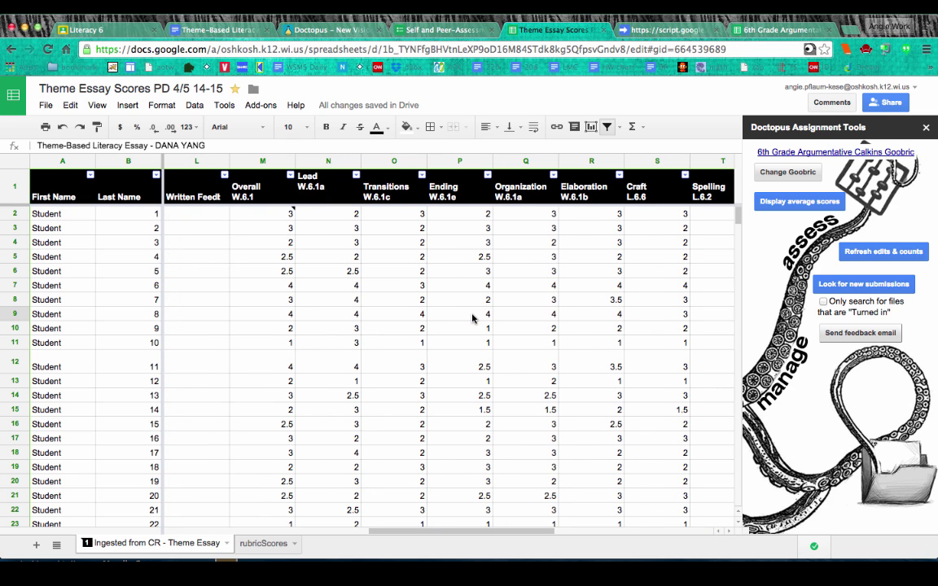
Follow Student 6's row across to the Elaboration W.6.1b score and select that student's Overall W.6.1 score.
left_click(38, 286)
key("Right")
key("Right")
key("Right")
key("Right")
key("Right")
key("Right")
key("Right")
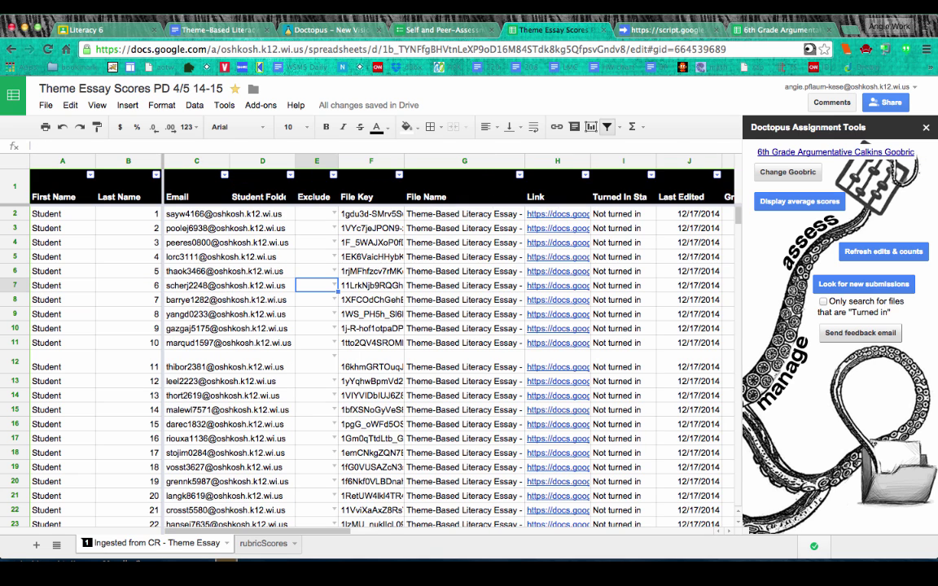
key("Right")
key("Right")
key("Right")
key("Right")
key("Right")
key("Right")
key("Right")
key("Right")
key("Right")
key("Right")
key("Right")
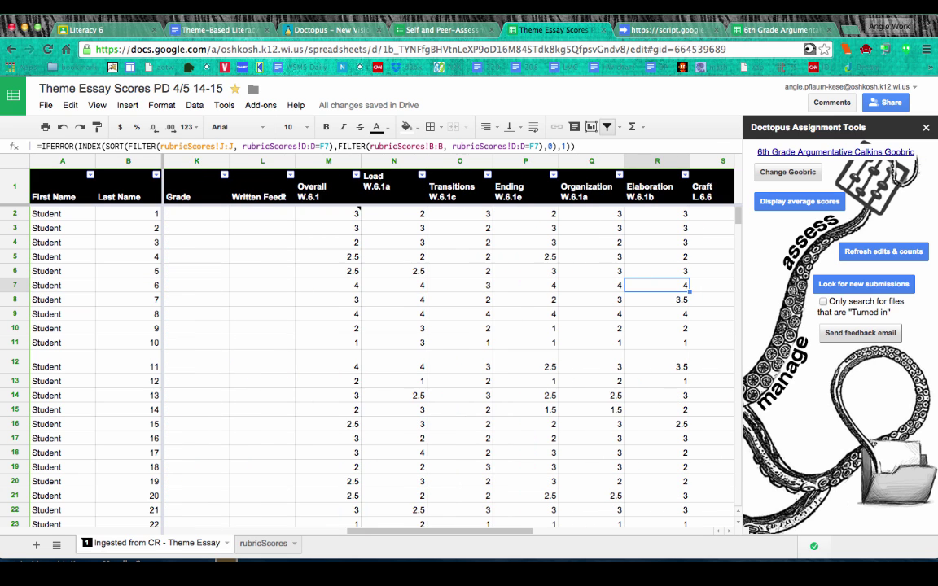
left_click(283, 287)
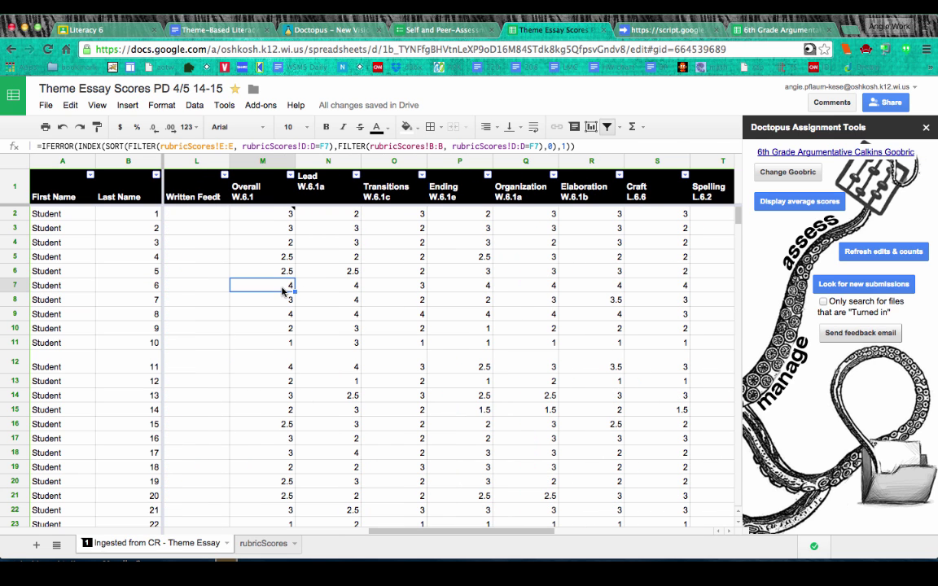
Follow Student 6's row from the Overall W.6.1 score across the rubric criteria to the Craft L.6.6 score.
key("Right")
key("Right")
key("Right")
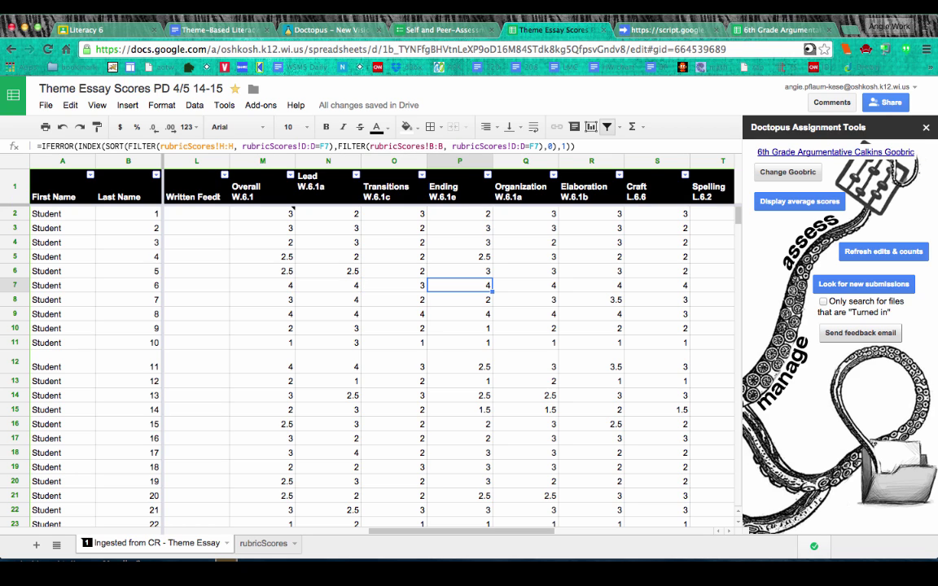
key("Right")
key("Right")
key("Right")
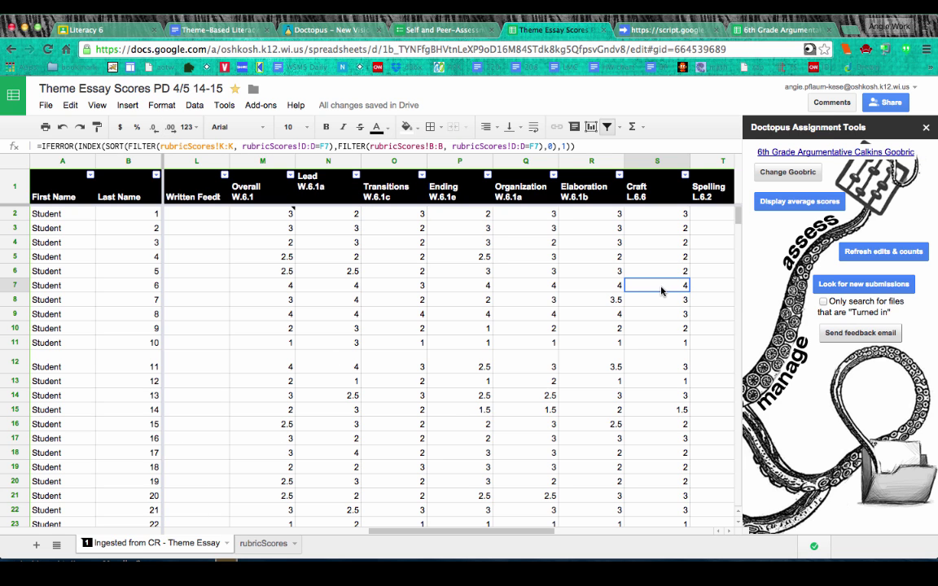
Continue along Student 6's row past the Calkins Overall column and inspect that student's Count and Total cells.
key("Right")
key("Right")
key("Right")
key("Right")
key("Right")
key("Right")
key("Right")
key("Right")
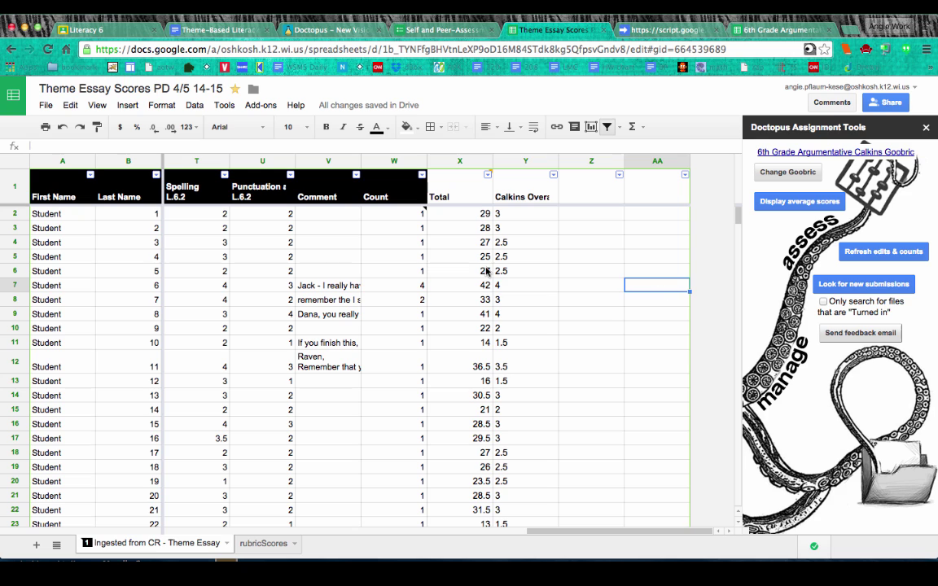
left_click(394, 285)
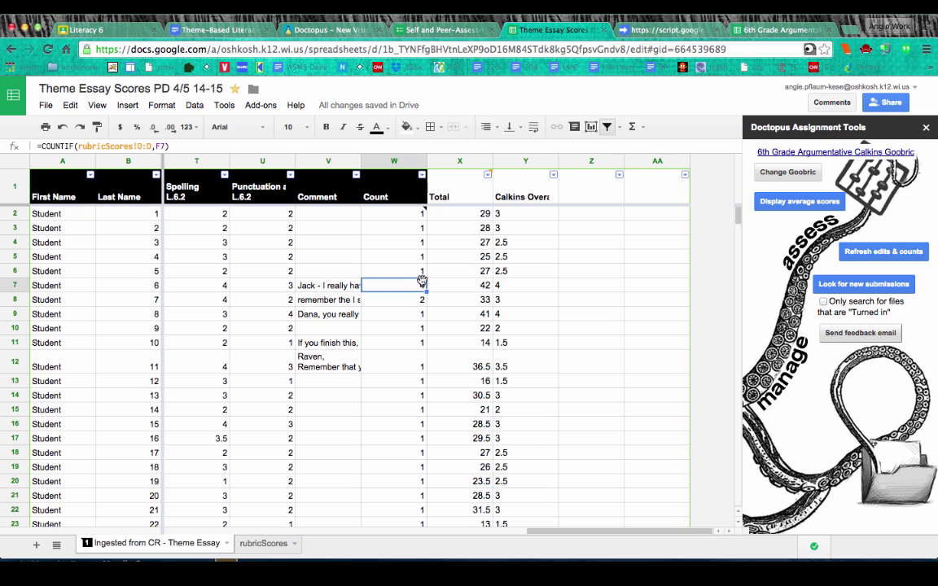
left_click(452, 286)
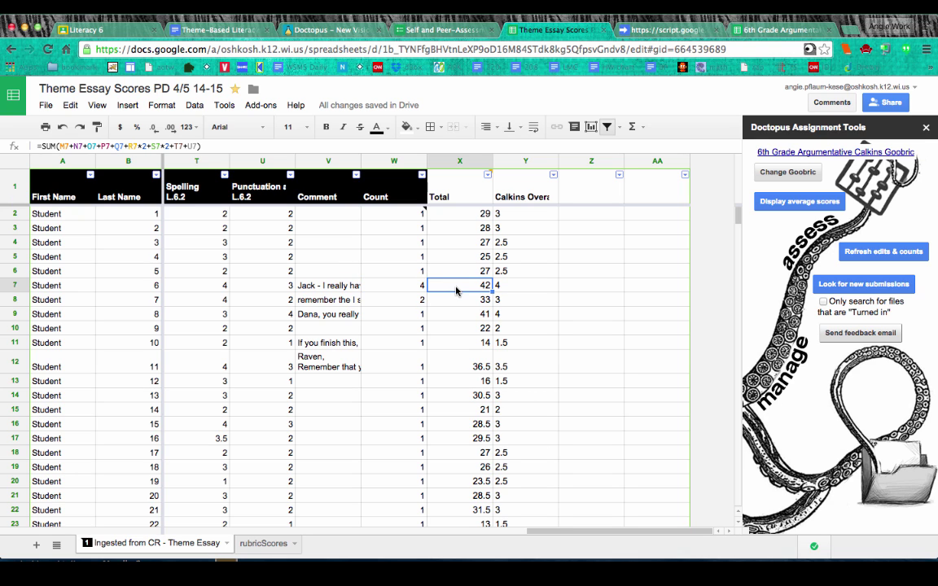
Read the comment on the Total column header about the formula and compare it with Student 8's Total formula.
left_click(460, 189)
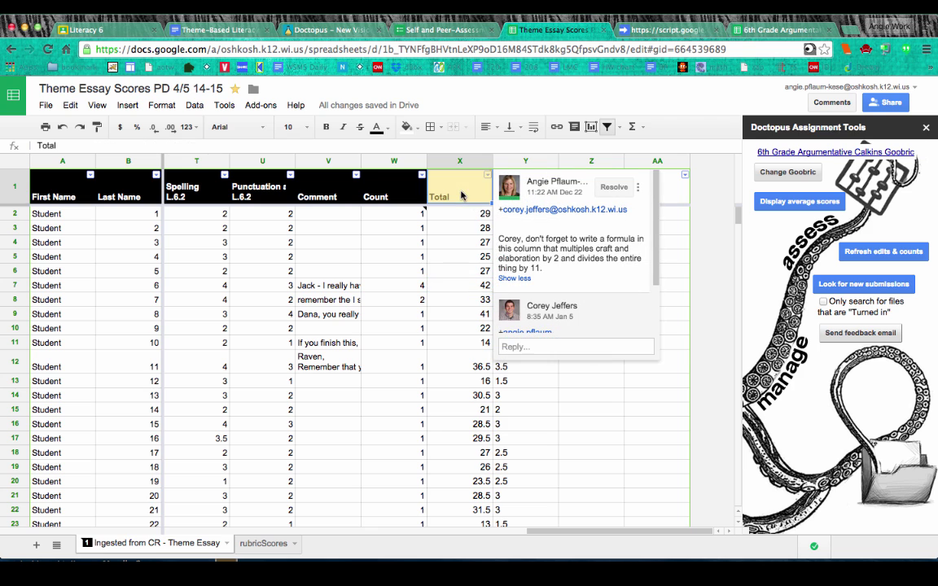
left_click(452, 320)
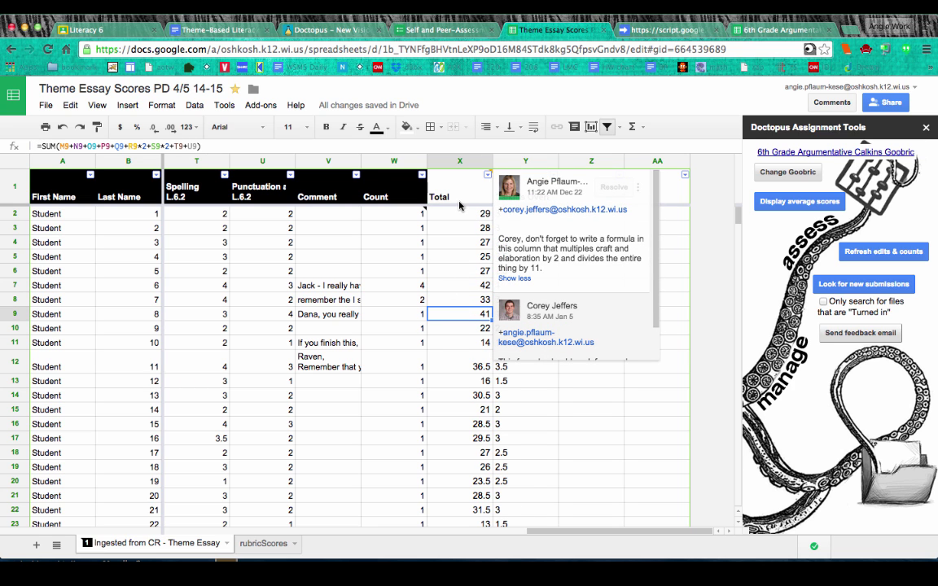
left_click(459, 197)
left_click(453, 313)
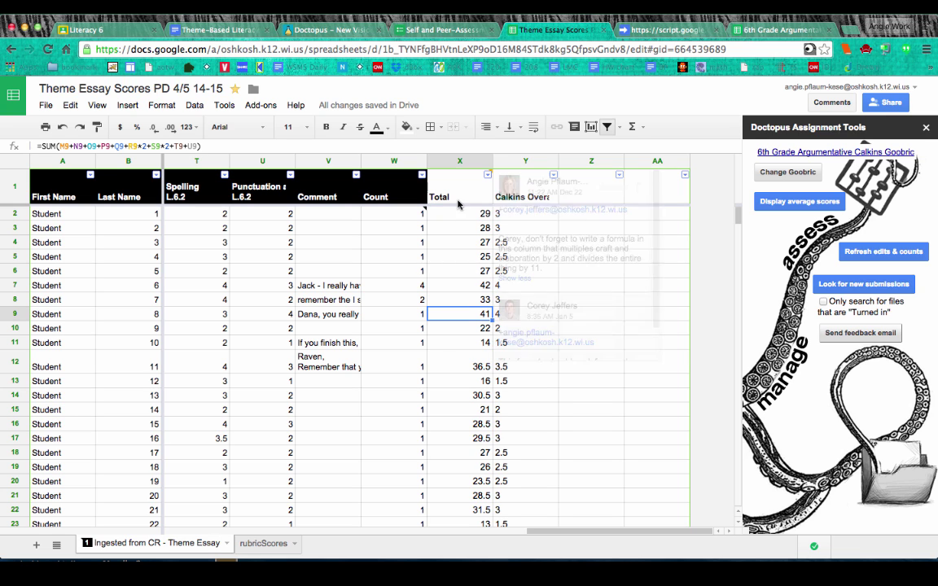
Open Student 6's Total formula, point out the doubled R7*2 and S7*2 terms, and leave the cell.
left_click(455, 287)
double_click(464, 290)
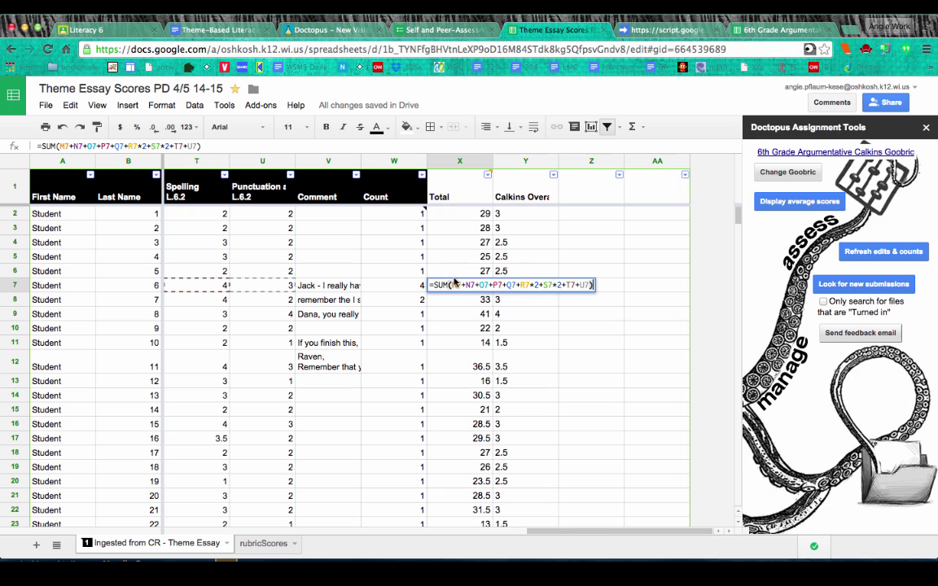
left_click_drag(521, 285, 552, 285)
left_click(547, 284)
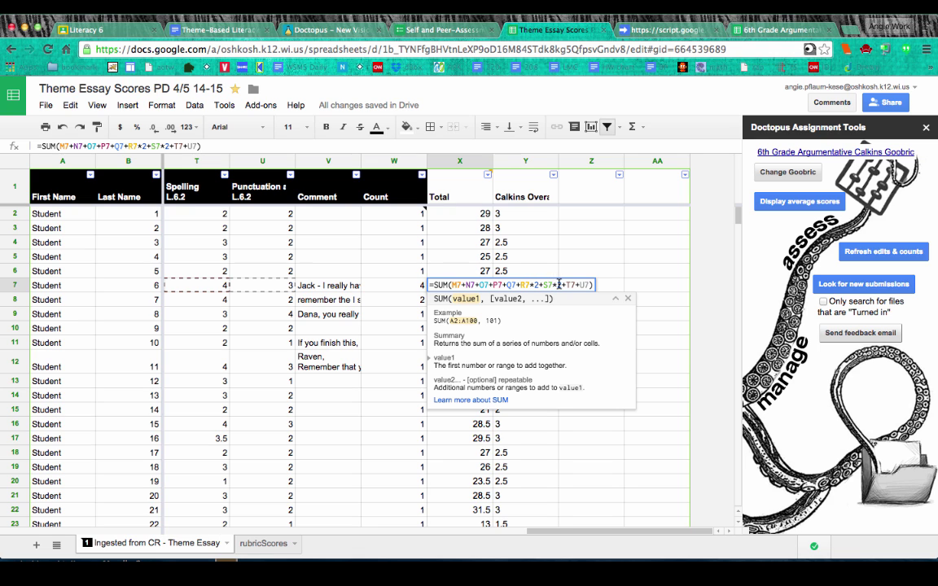
left_click(570, 274)
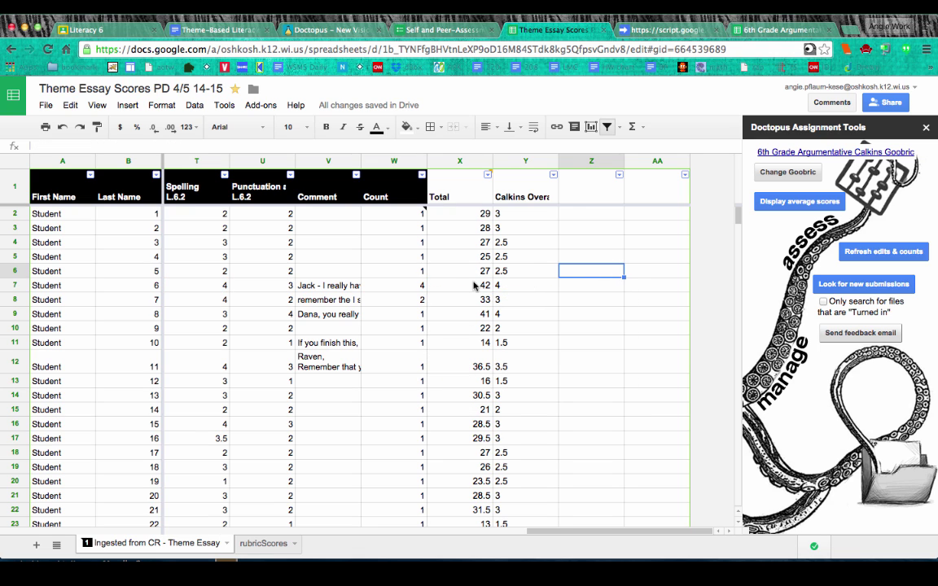
Examine the LOOKUP formula behind Student 6's Calkins Overall score, leaving it unedited.
left_click(510, 290)
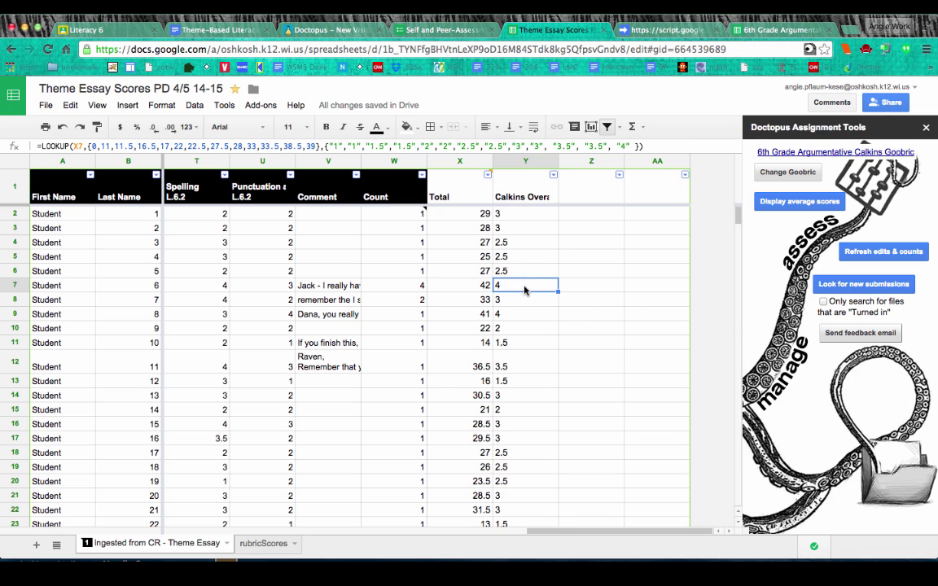
double_click(525, 289)
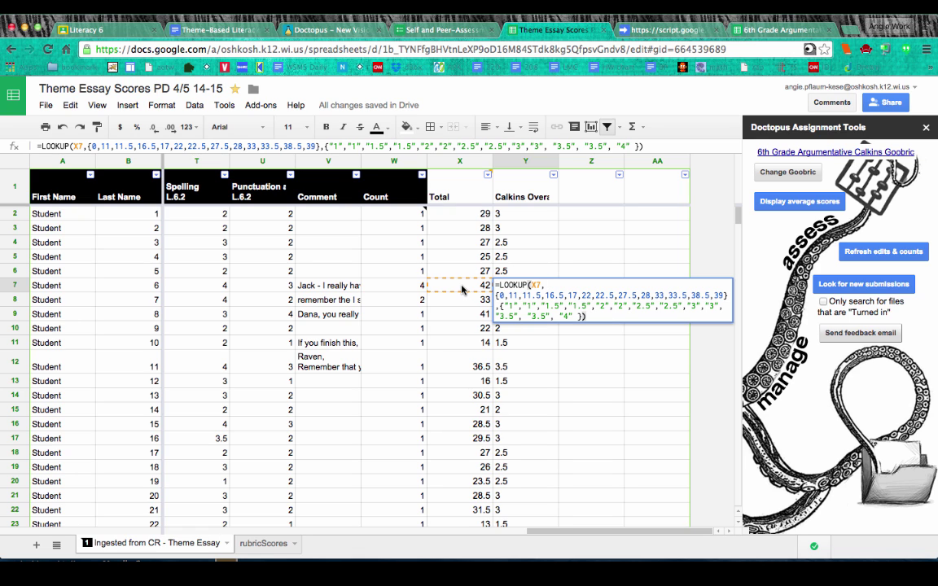
key("Escape")
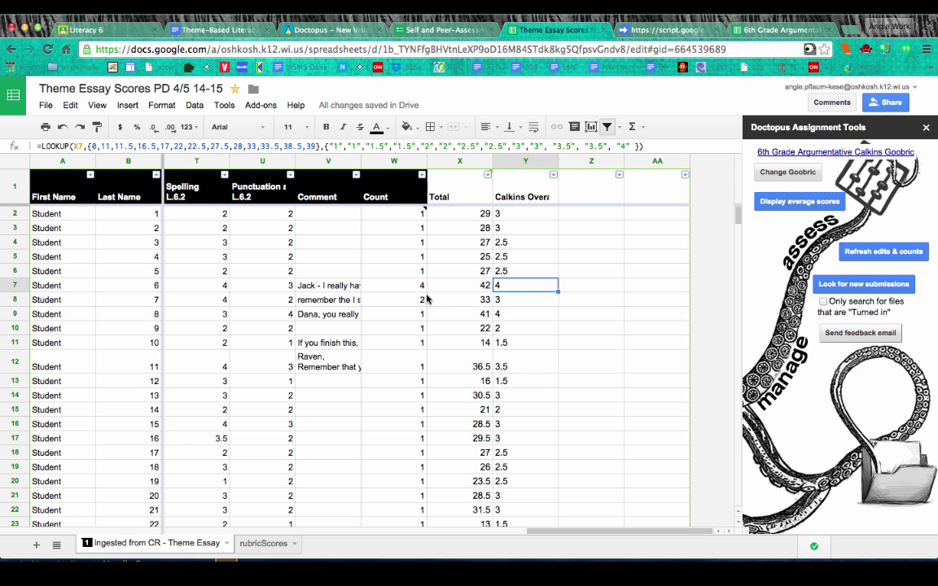
Filter the Lead W.6.1a column to show only students with a score of 1.
scroll(483, 300, "left", 10)
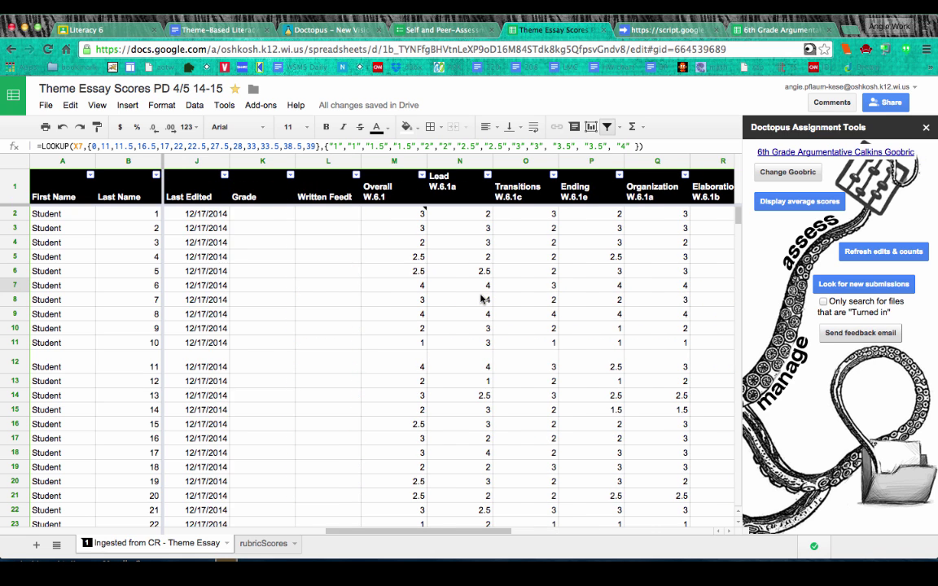
scroll(482, 299, "left", 6)
scroll(483, 299, "right", 15)
scroll(483, 299, "left", 5)
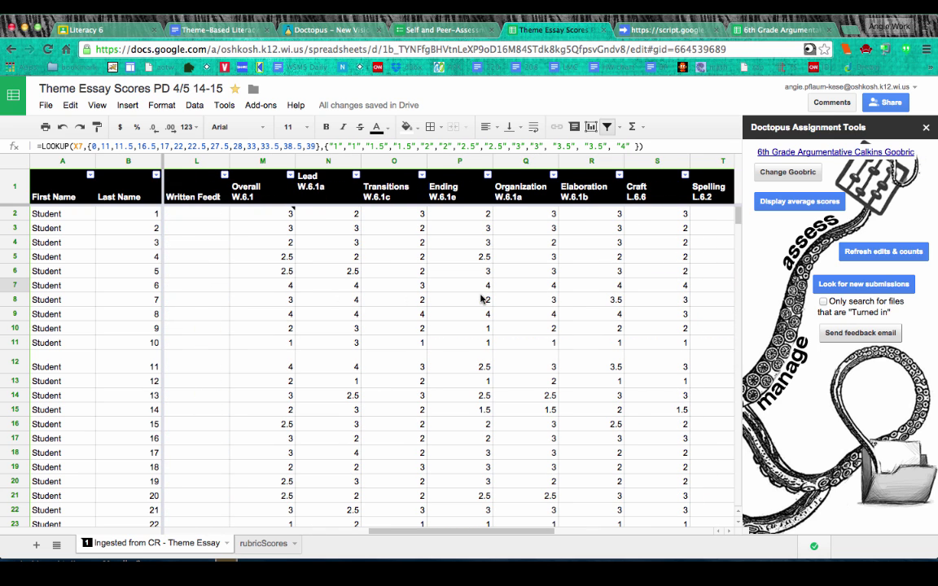
left_click(355, 177)
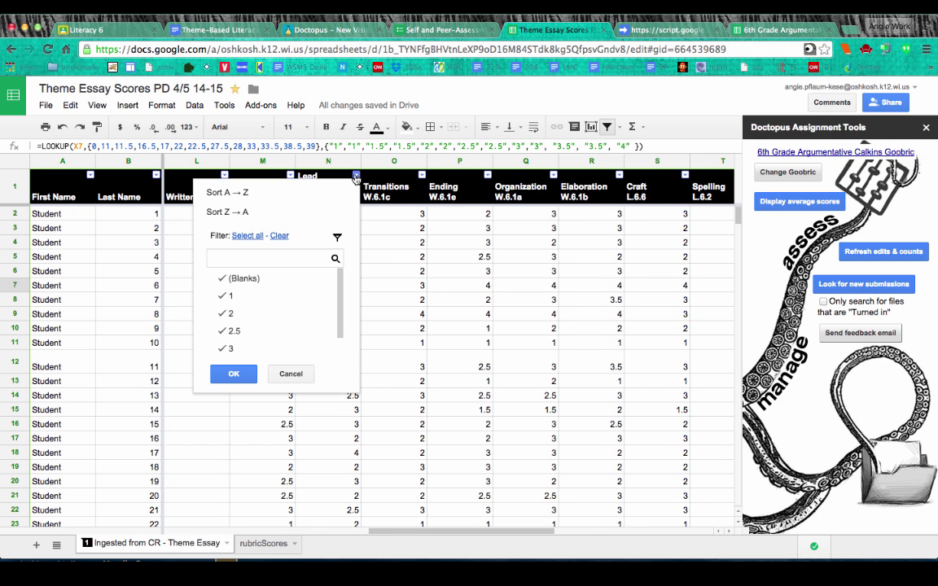
left_click(281, 237)
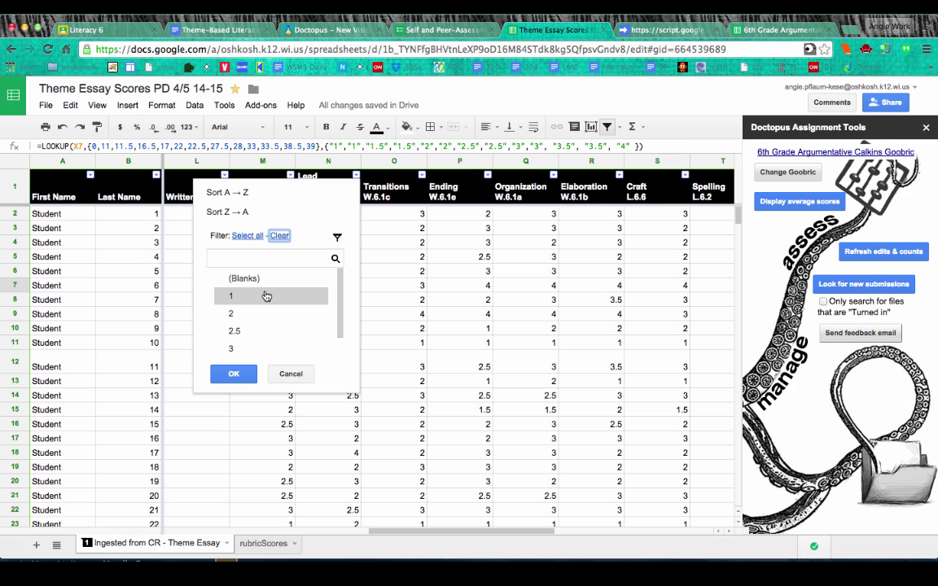
key("Tab")
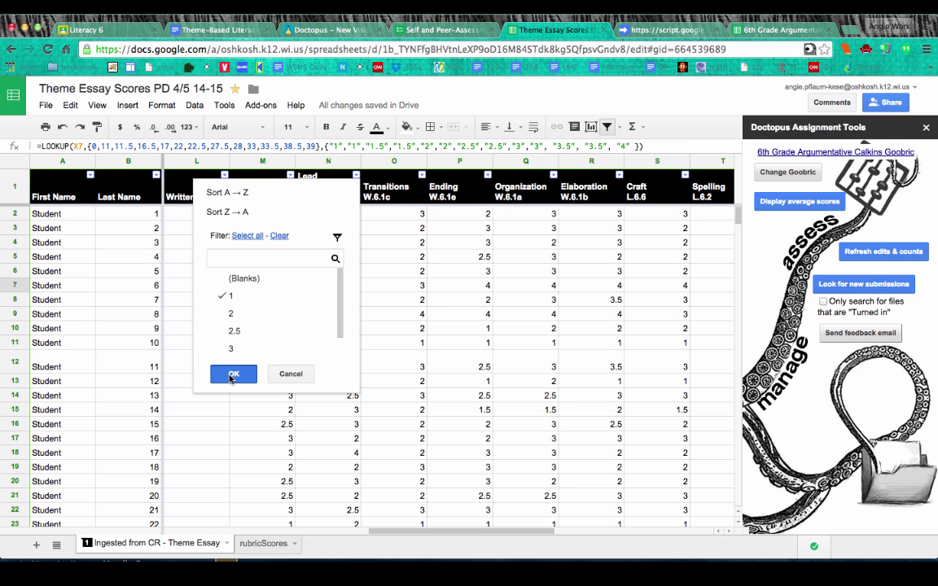
left_click(230, 376)
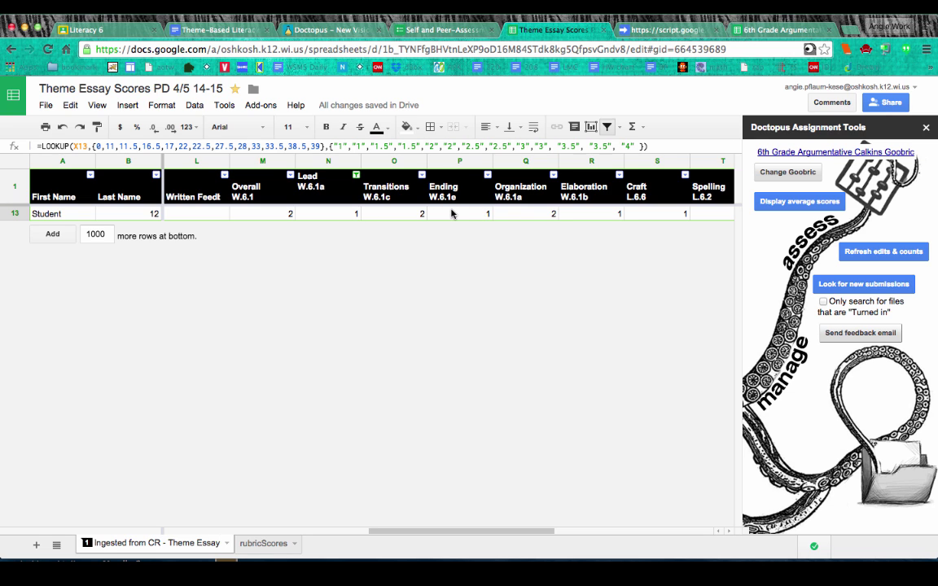
Clear every value in the Ending W.6.1e column's filter and apply it.
left_click(488, 176)
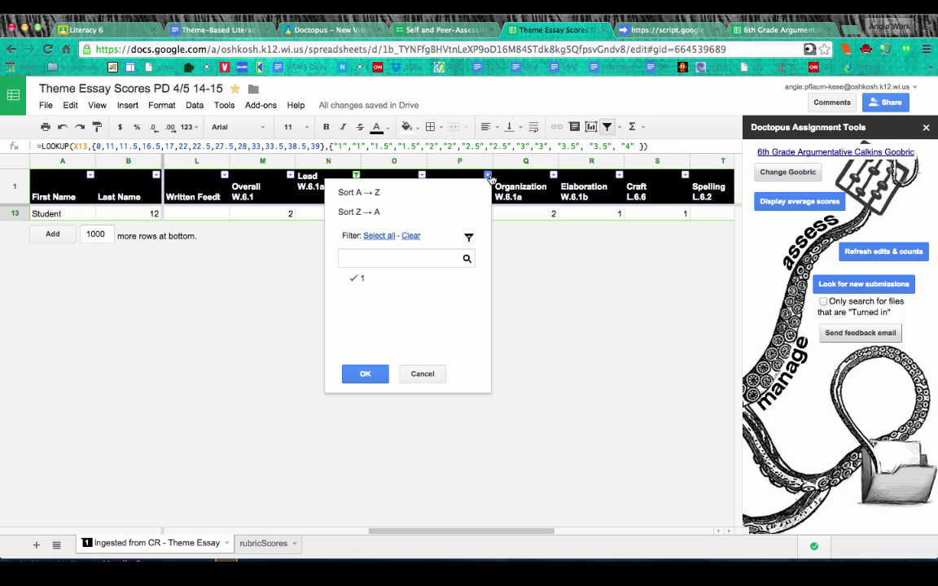
left_click(410, 236)
left_click(379, 236)
left_click(409, 237)
left_click(365, 374)
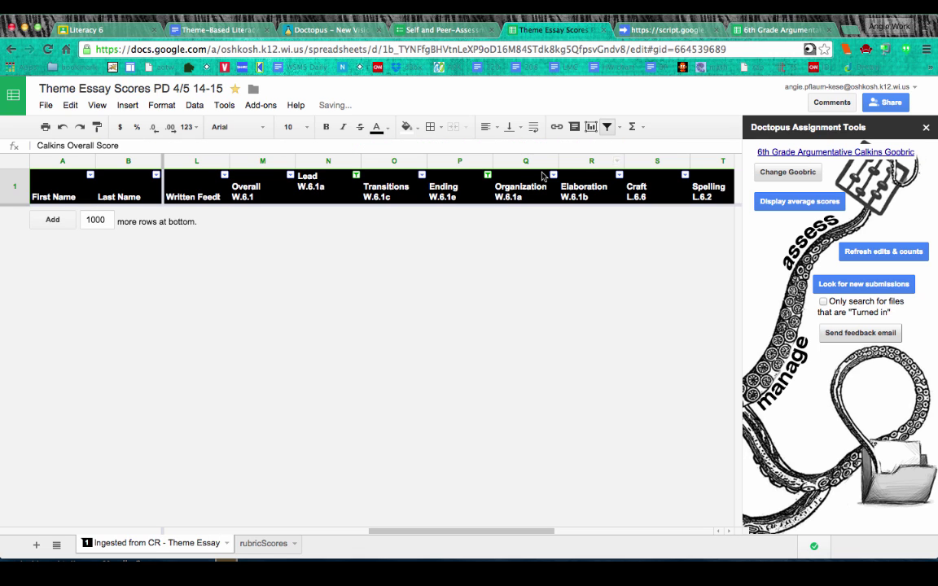
Turn off the sheet's filter so all student rows are shown again.
left_click(420, 175)
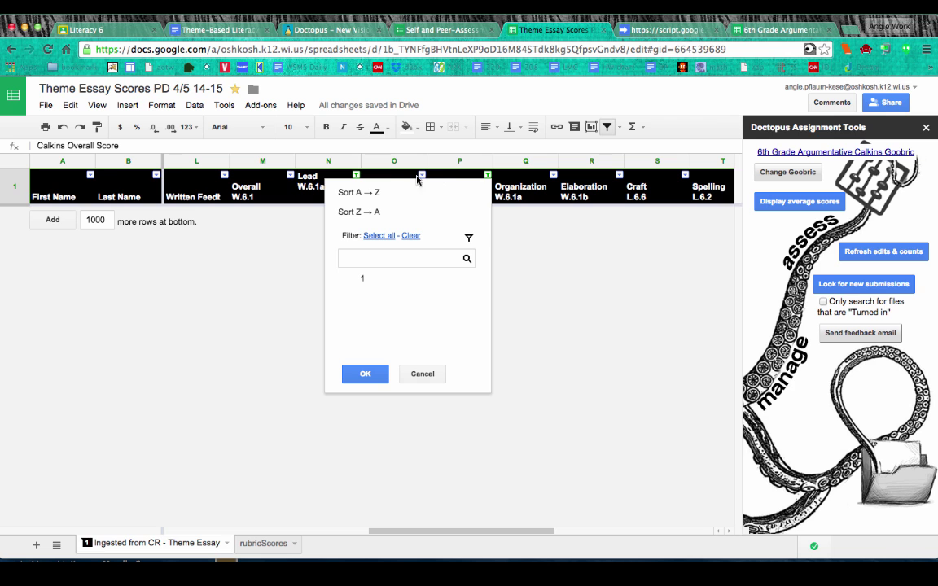
left_click(422, 374)
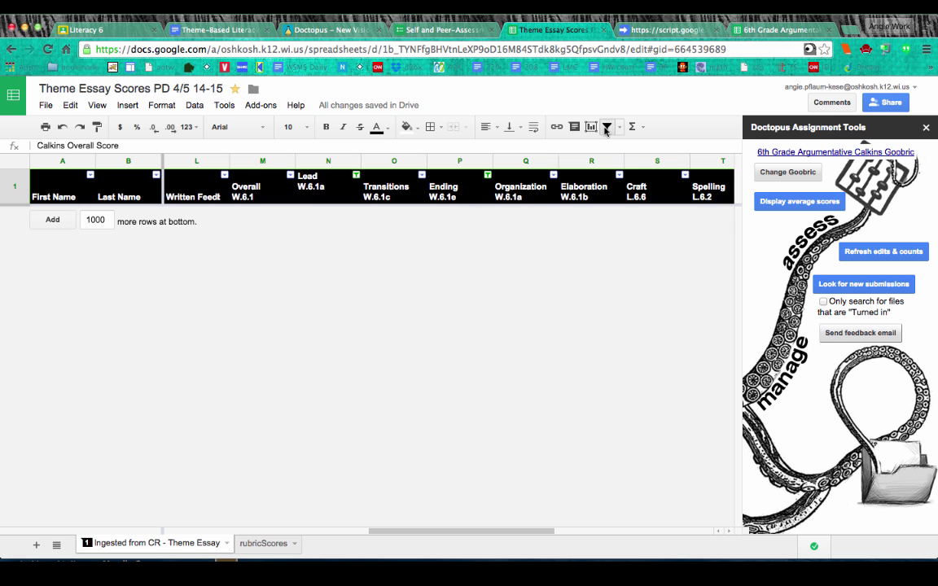
left_click(605, 127)
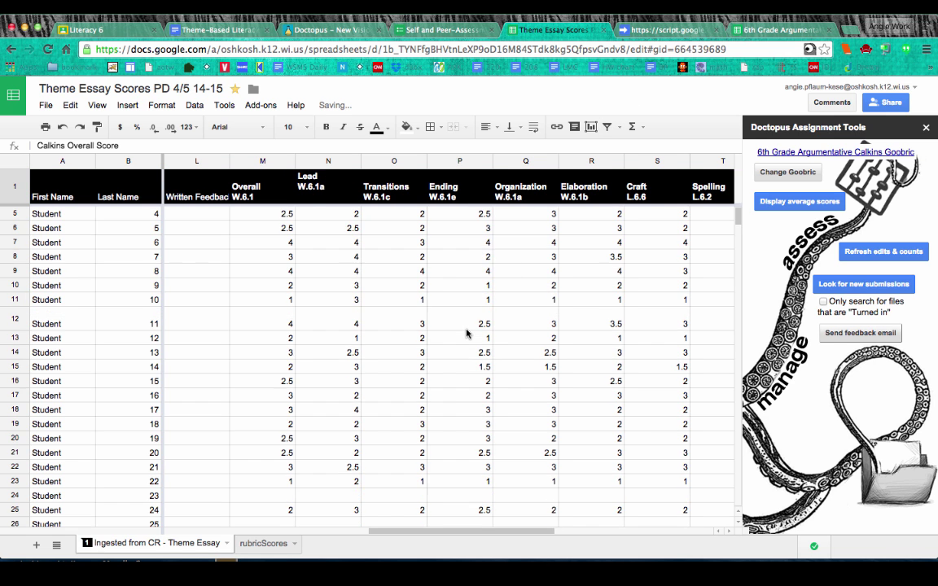
scroll(466, 332, "right", 1)
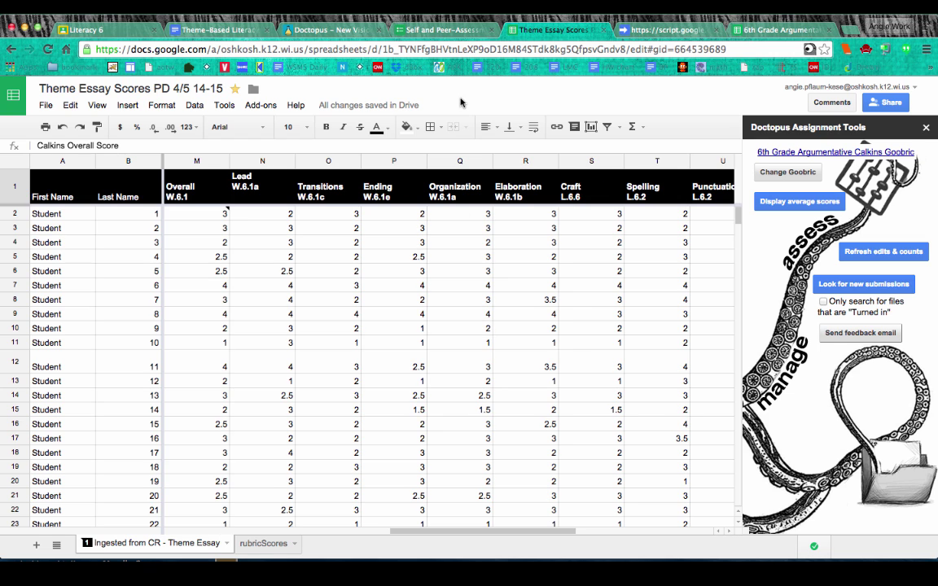
Switch to the Self and Peer-Assessment form and look over its workflow diagram and questions.
left_click(440, 32)
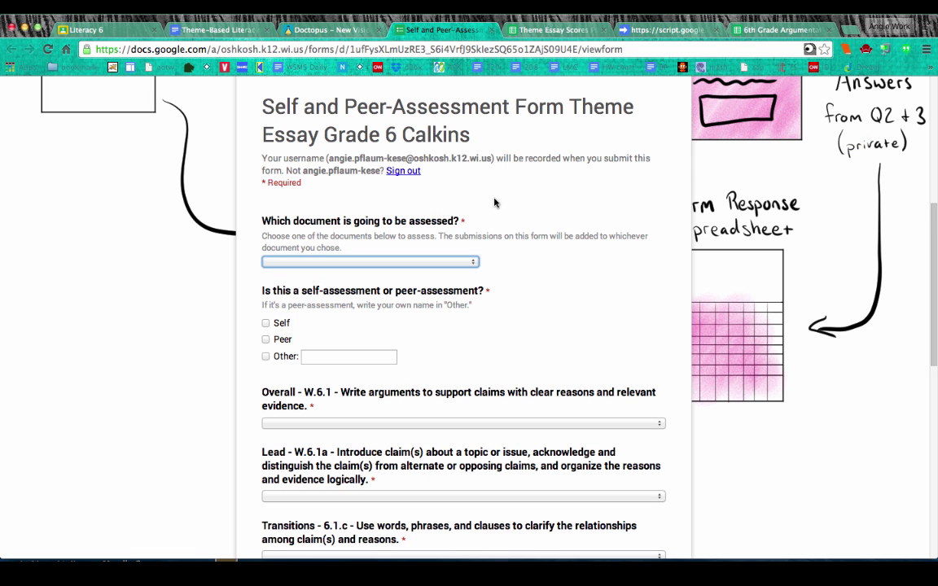
scroll(462, 187, "up", 3)
scroll(512, 208, "up", 3)
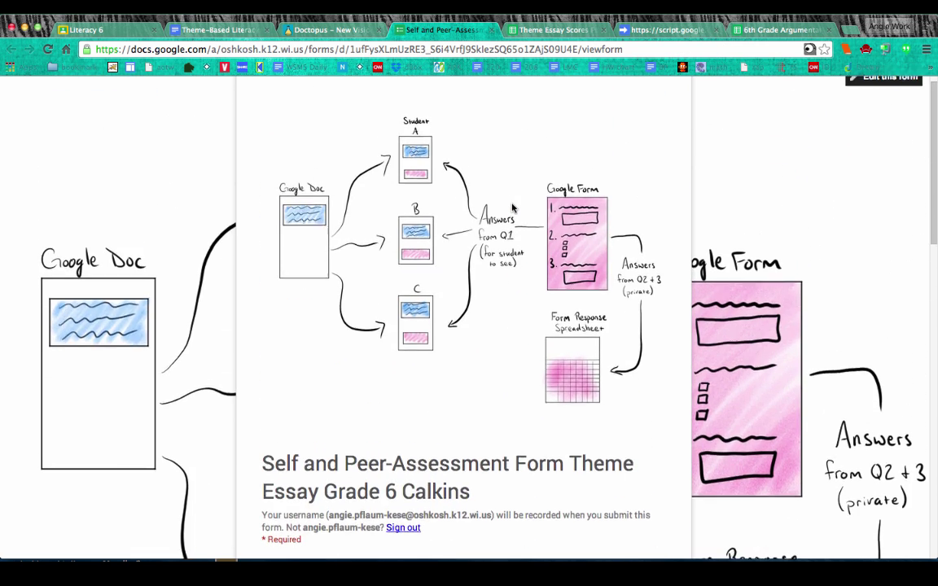
scroll(512, 207, "down", 5)
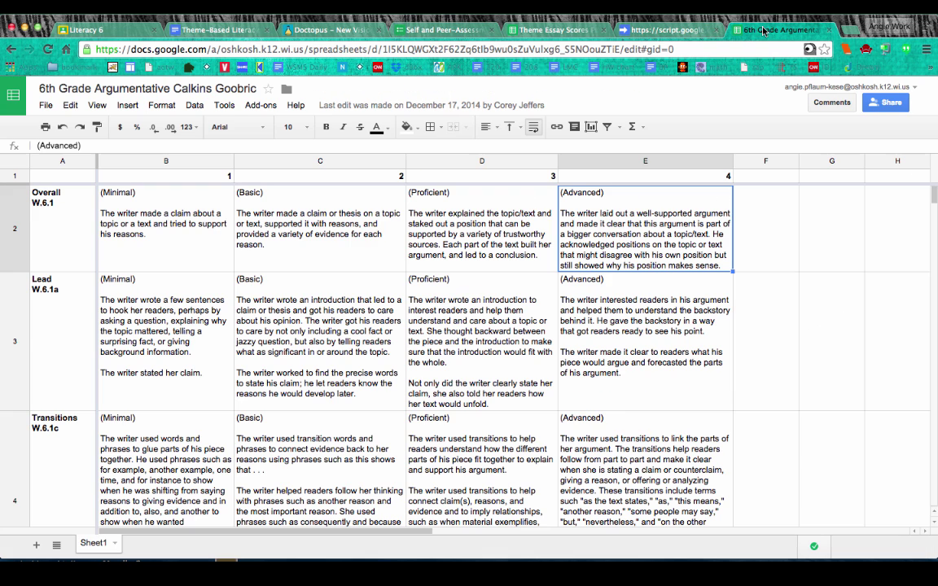
Switch to the 6th Grade Argumentative Calkins Goobric sheet and point out the Minimal and Basic descriptors for Overall W.6.1.
left_click(774, 29)
left_click(150, 204)
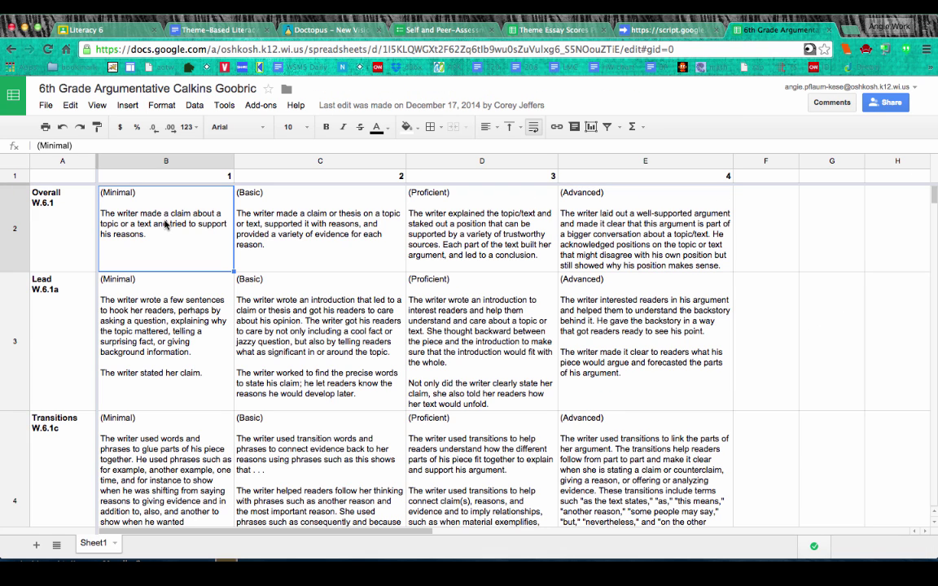
left_click(263, 208)
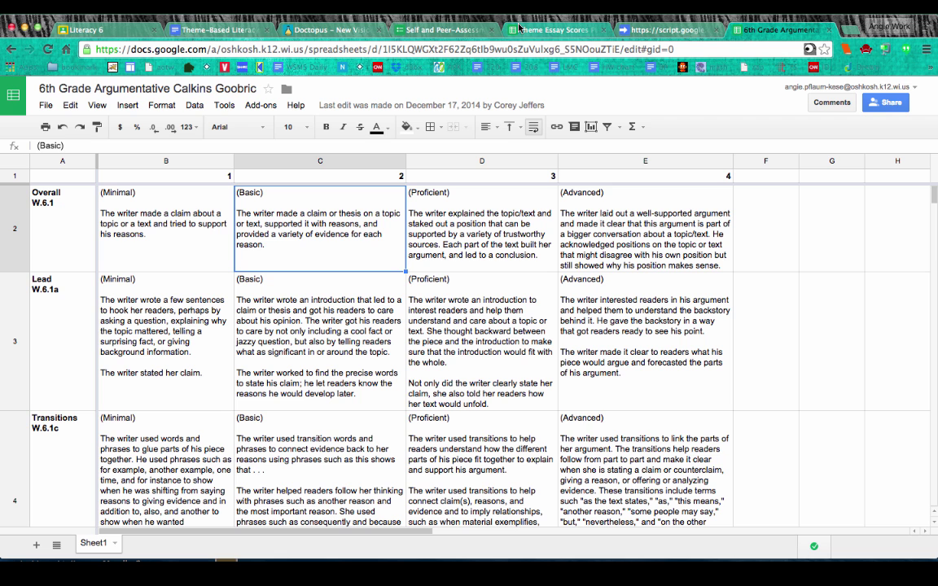
Switch to the Self and Peer-Assessment form and look through the documents offered for the question on which document is assessed.
left_click(449, 35)
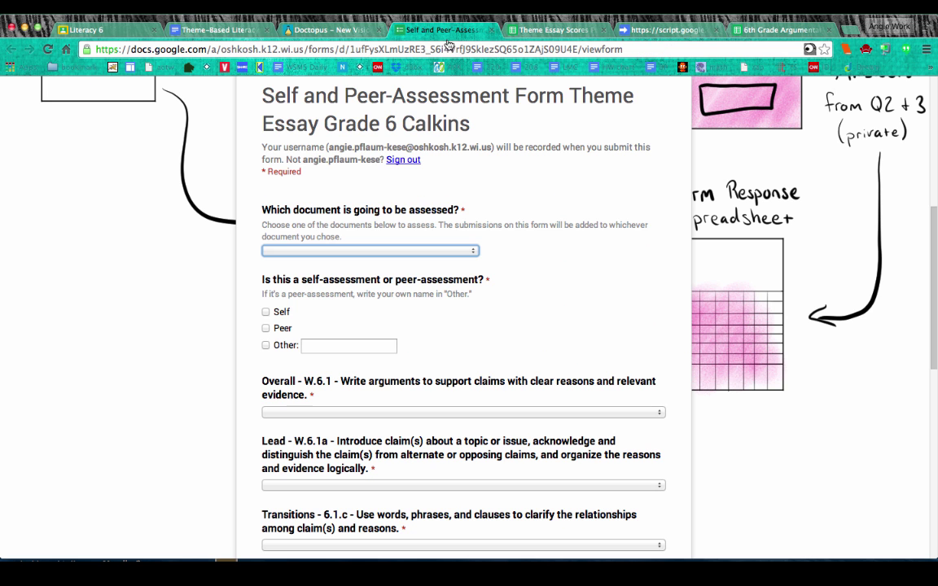
scroll(478, 284, "up", 3)
scroll(478, 283, "up", 1)
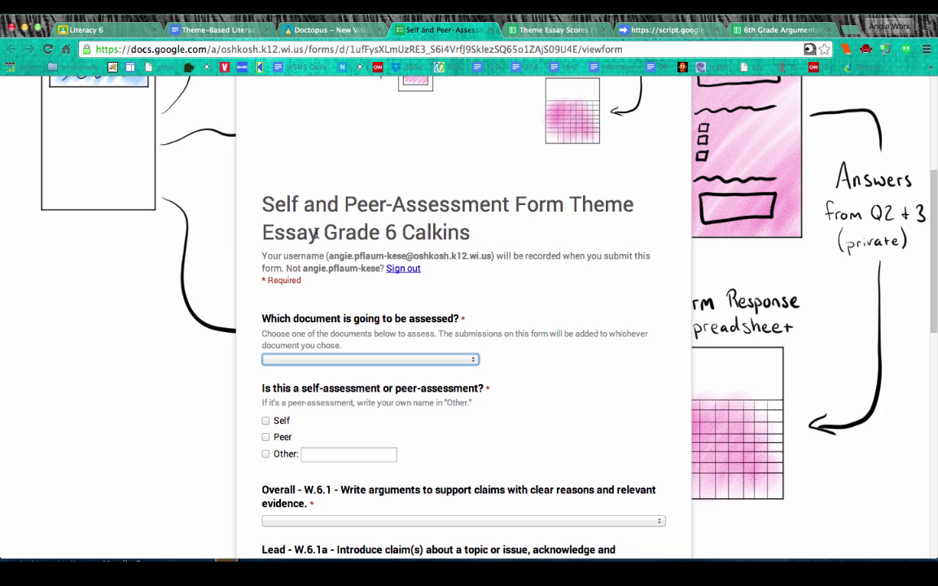
left_click(355, 360)
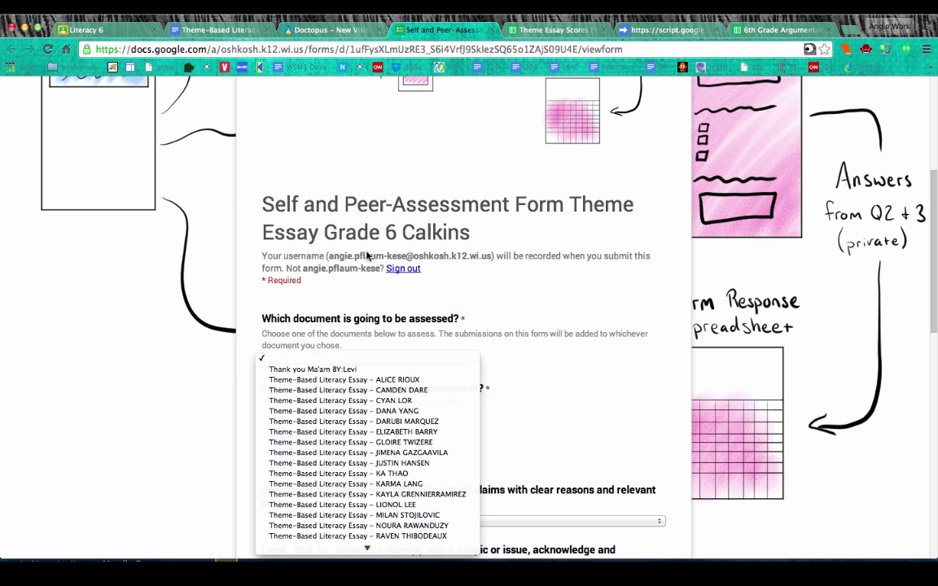
mouse_move(405, 554)
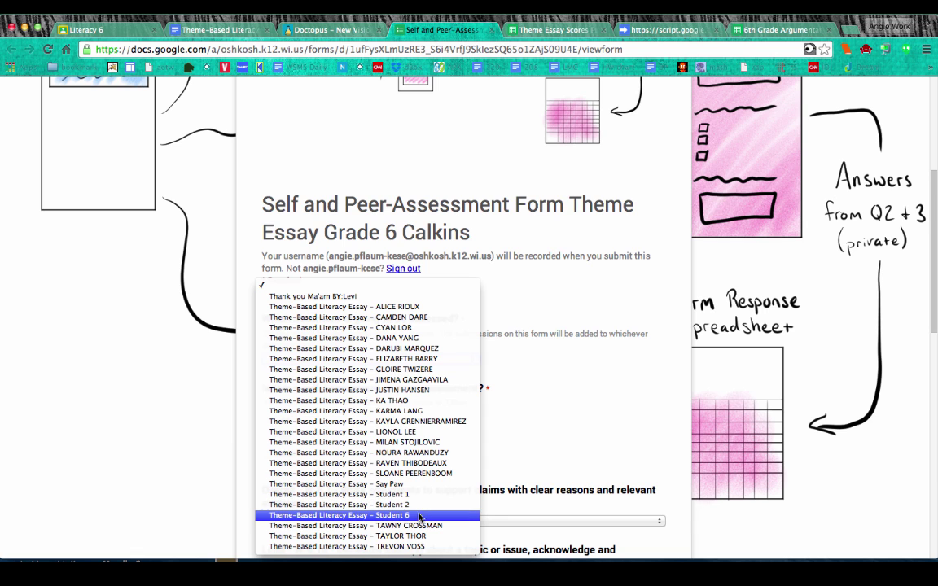
left_click(570, 393)
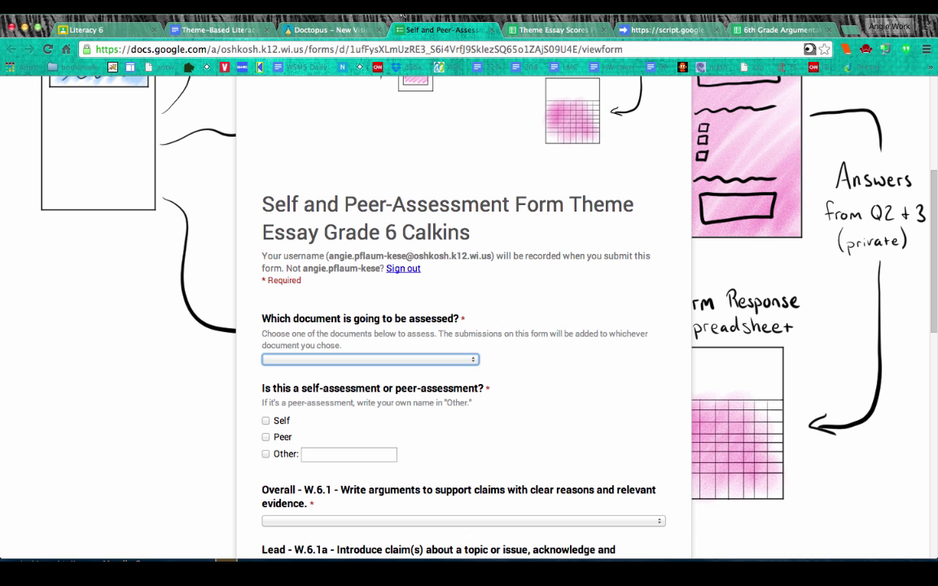
Choose "Theme-Based Literacy Essay - Student 6" as the document to assess and mark it as a Self assessment.
scroll(486, 314, "down", 5)
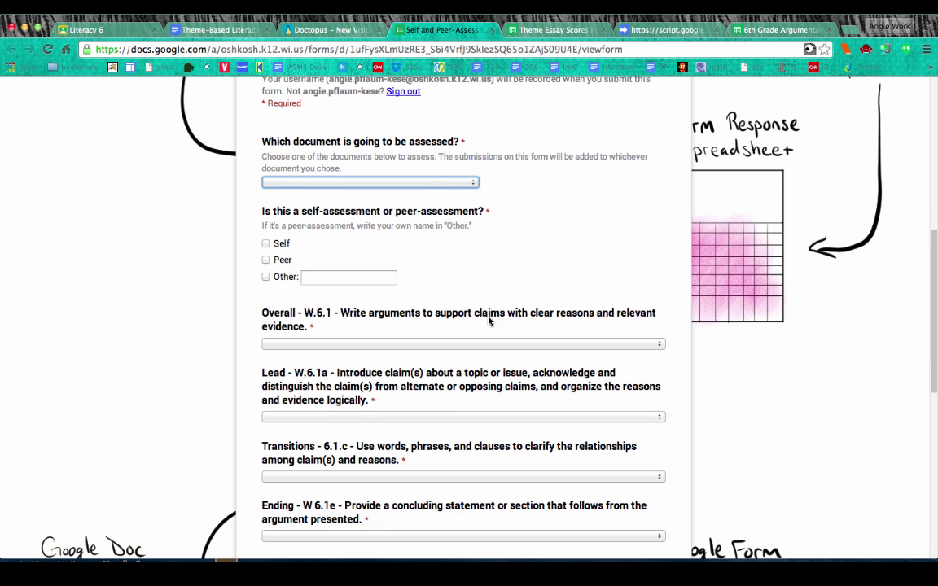
left_click(369, 183)
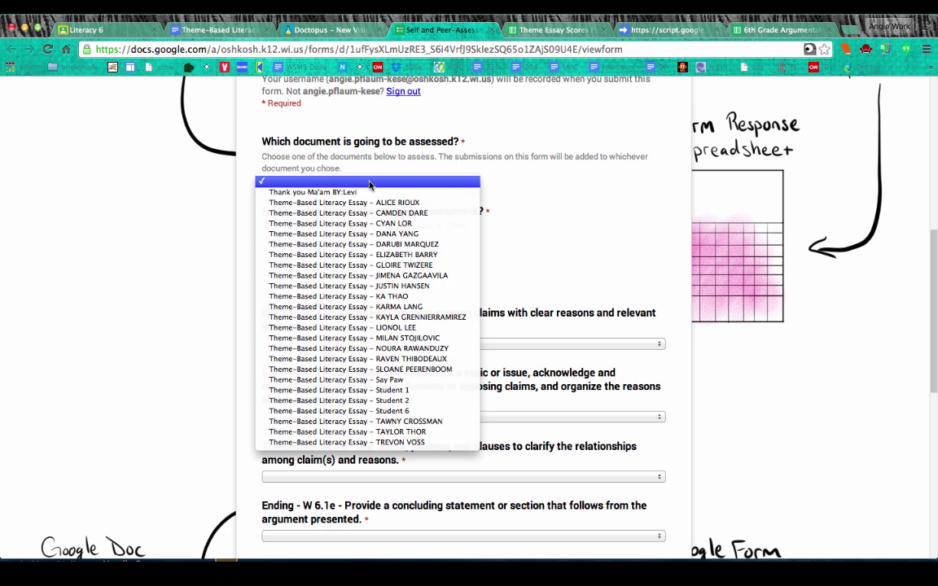
left_click(364, 412)
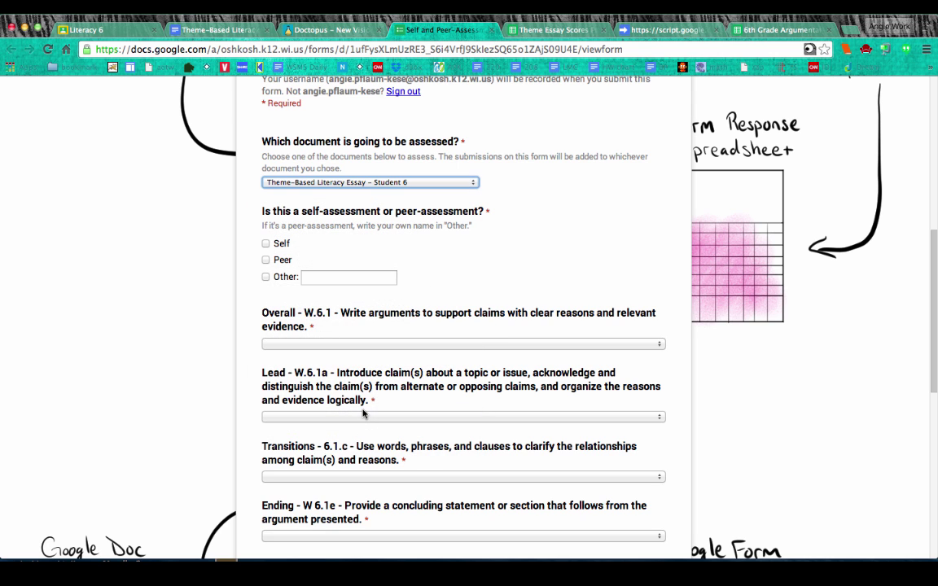
left_click(265, 244)
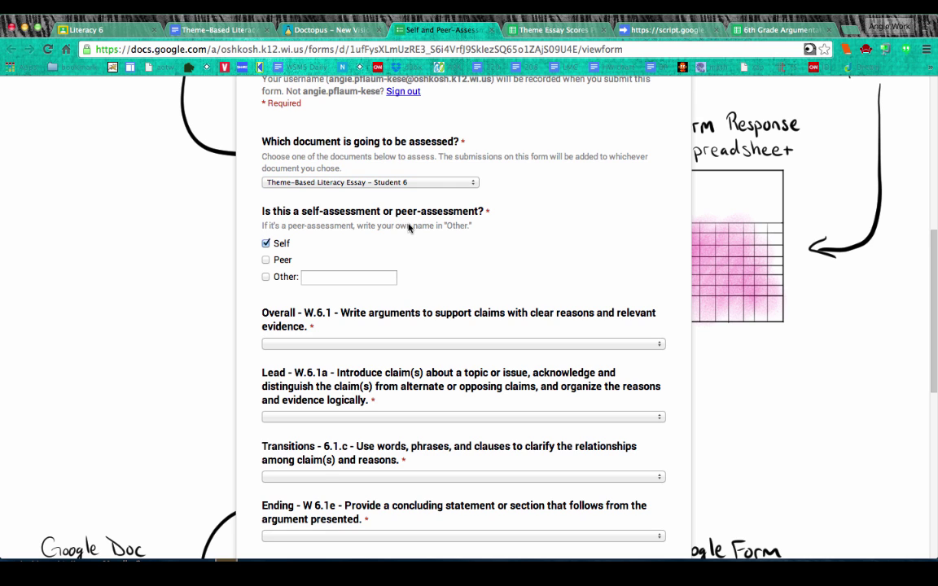
Rate Overall W.6.1 as "3 - Proficient", Lead W.6.1a as "Proficient - Basic" and Transitions 6.1.c as "Basic".
scroll(519, 235, "down", 1)
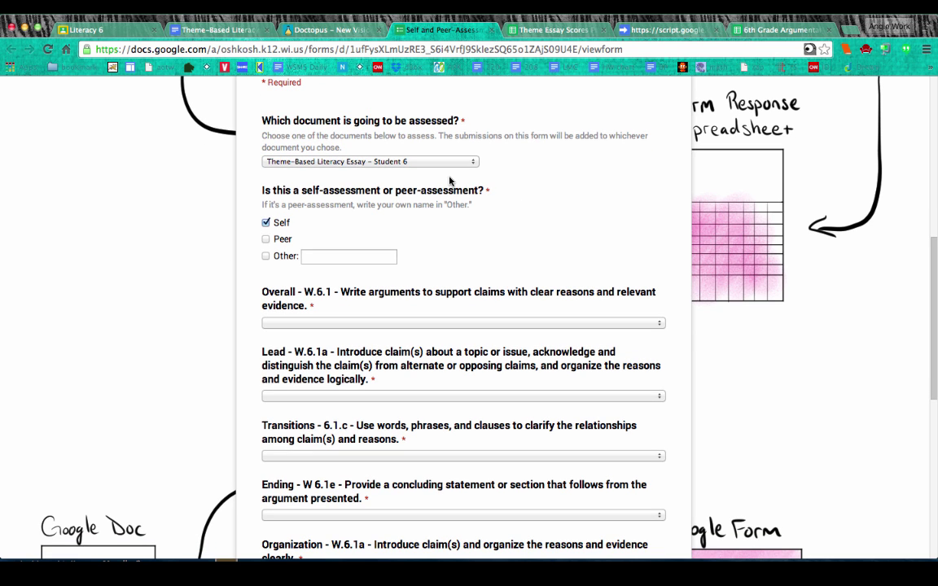
scroll(307, 291, "down", 3)
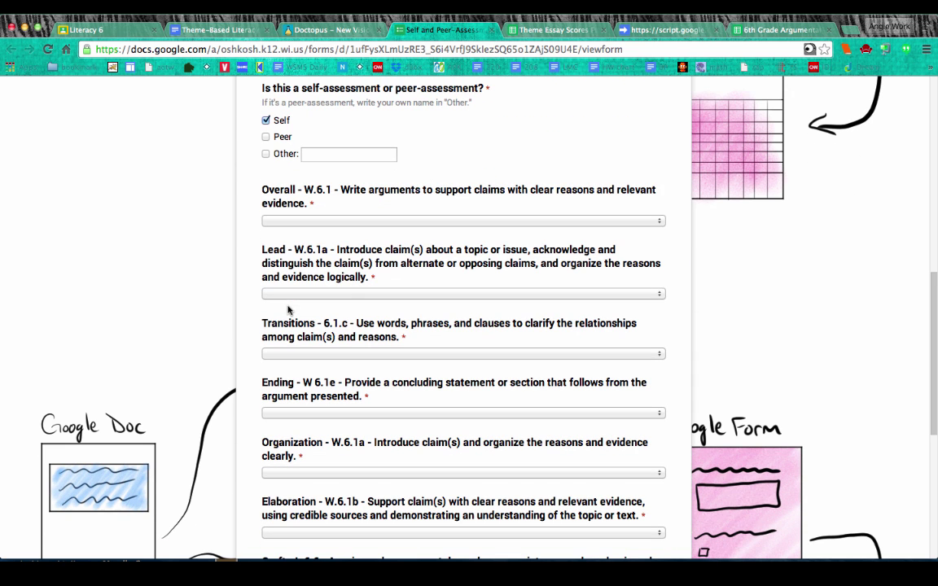
left_click(336, 220)
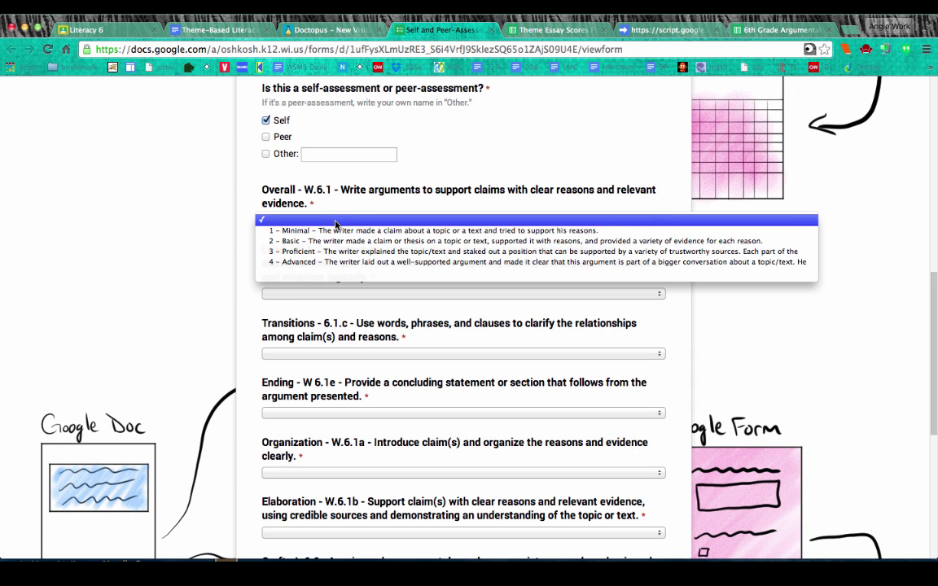
left_click(307, 253)
left_click(311, 298)
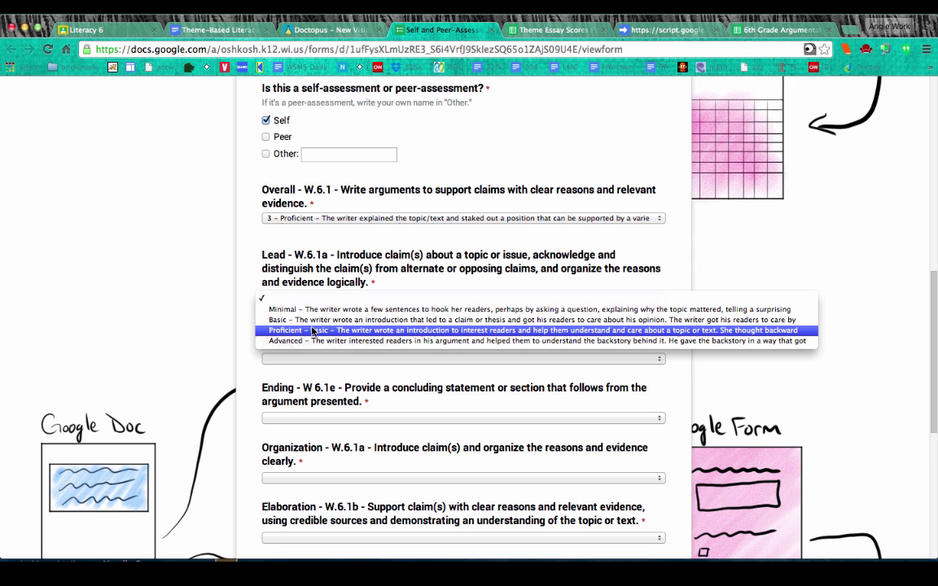
left_click(312, 331)
left_click(310, 380)
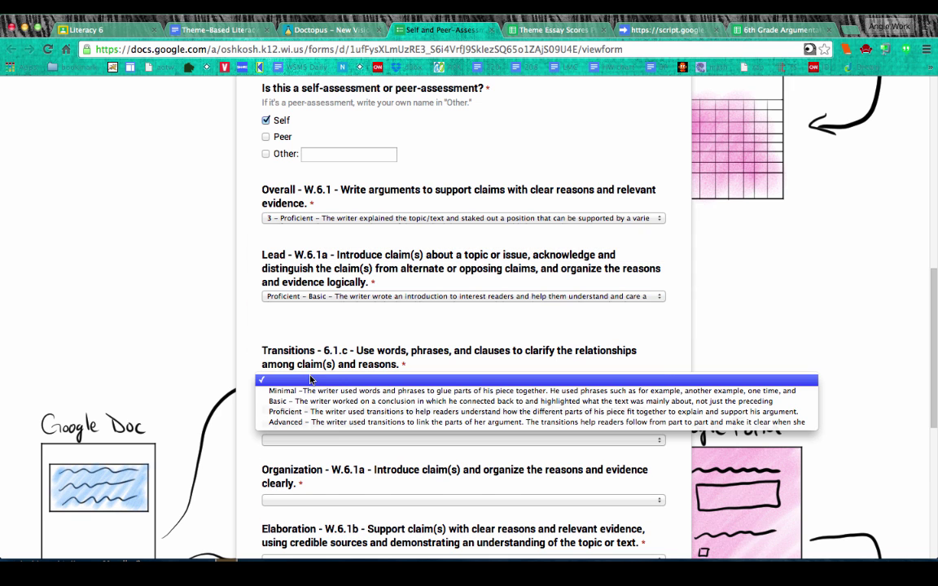
left_click(310, 401)
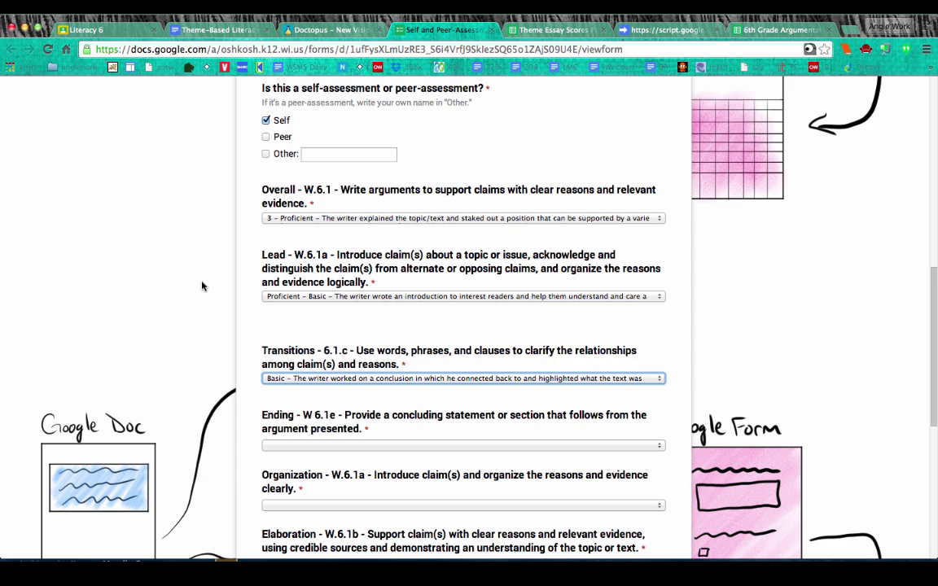
Rate Ending W 6.1e as Proficient and Organization W.6.1a as Basic, and look over the form's remaining questions.
scroll(203, 286, "down", 2)
scroll(203, 286, "down", 2)
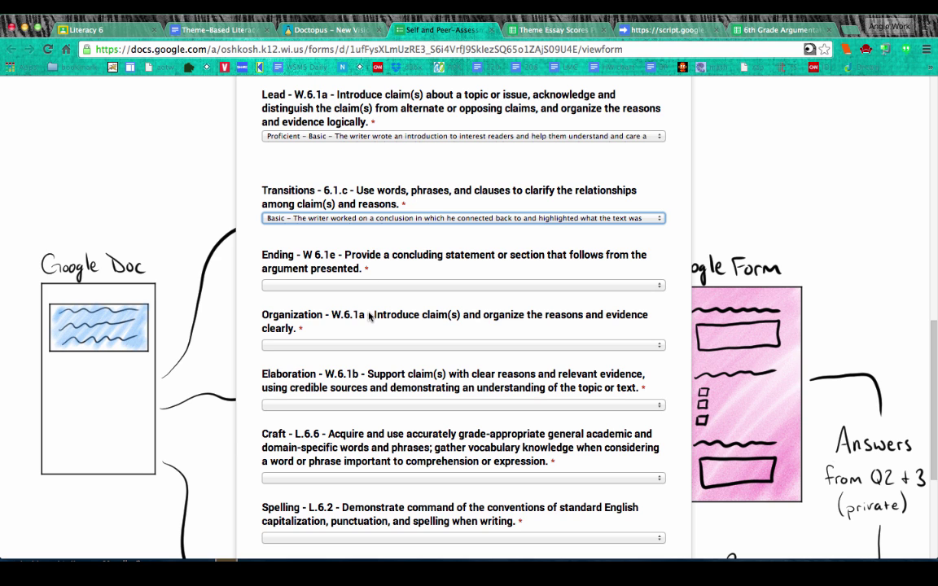
scroll(369, 325, "down", 4)
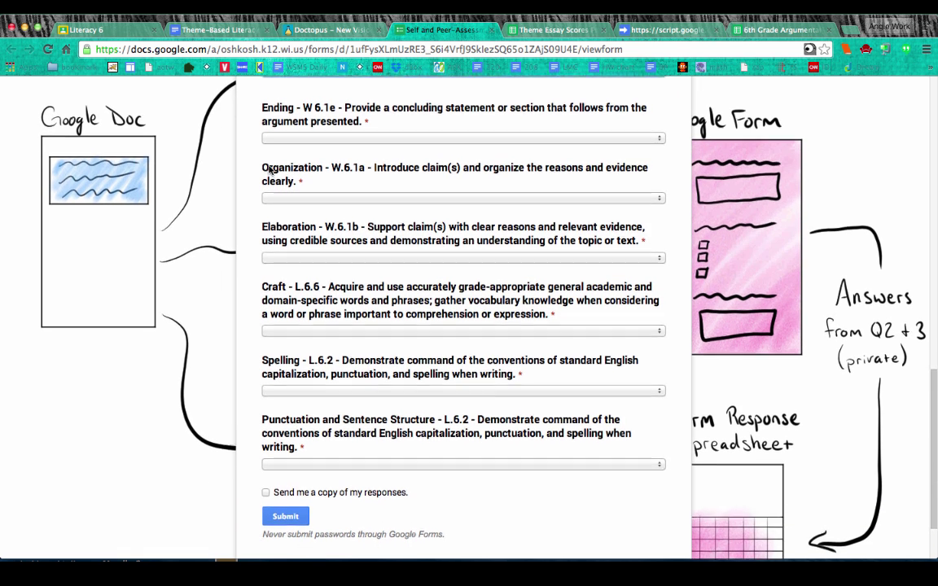
scroll(269, 171, "up", 1)
left_click(291, 146)
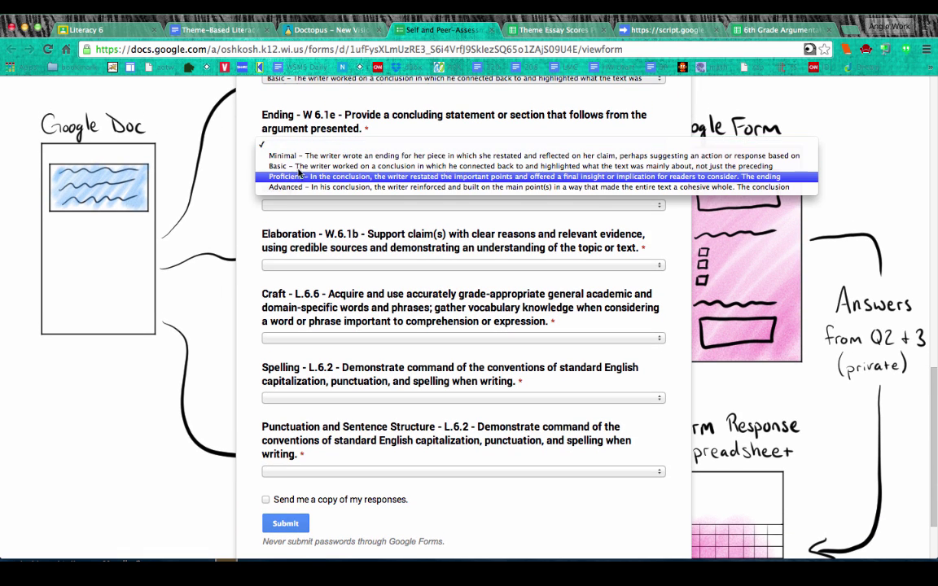
left_click(299, 178)
left_click(308, 207)
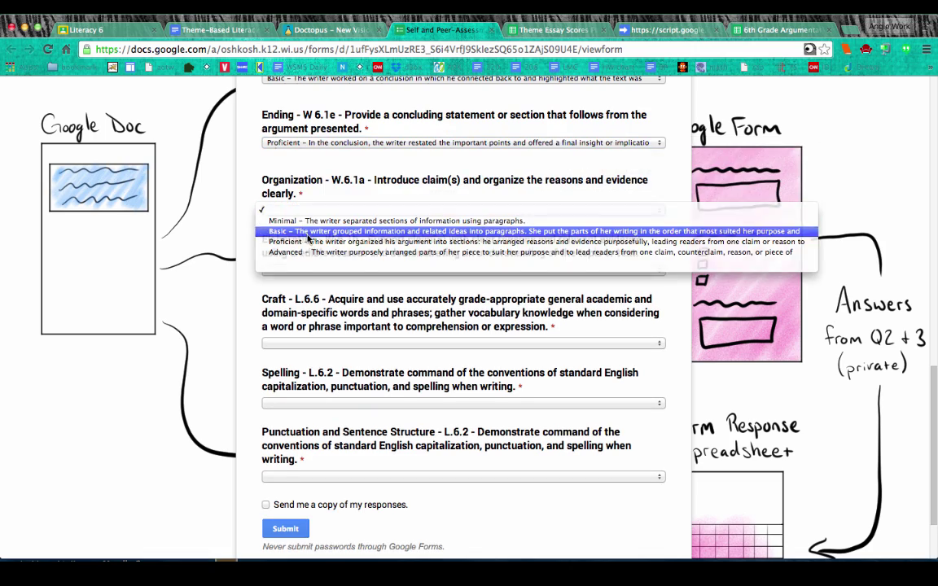
left_click(310, 228)
scroll(315, 315, "down", 2)
scroll(314, 315, "down", 2)
scroll(303, 246, "up", 6)
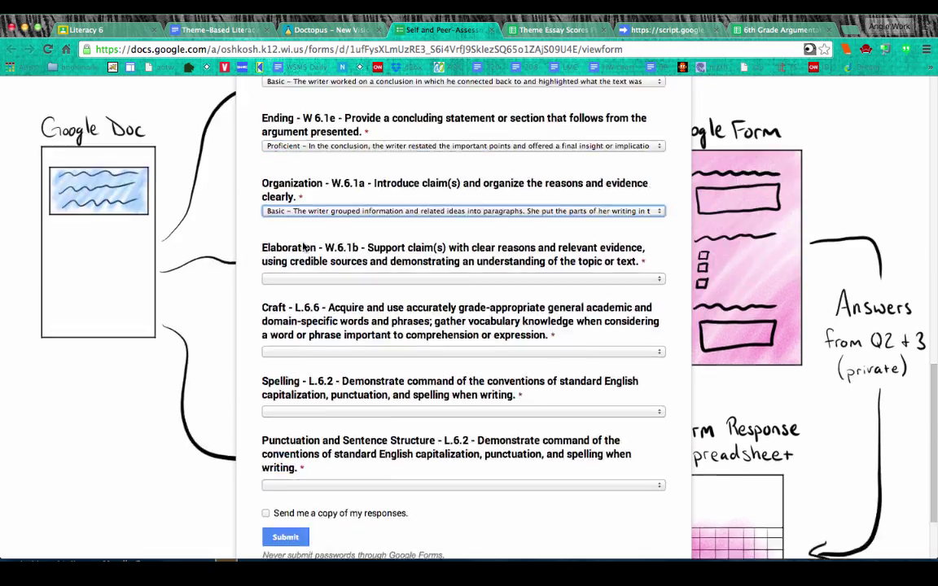
scroll(303, 246, "up", 6)
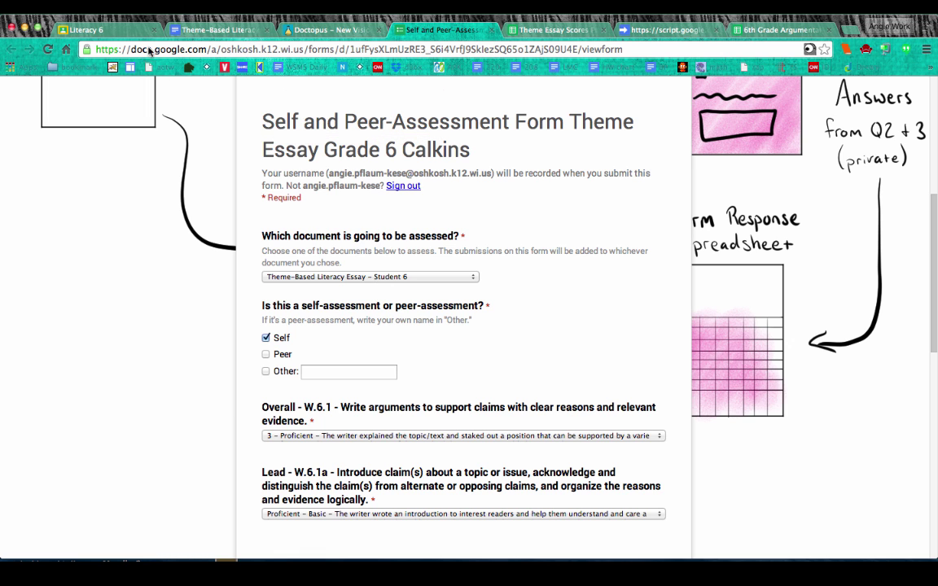
Switch to the Literacy 6 class in Google Classroom and open its Google Drive folder from the class's About information.
left_click(116, 31)
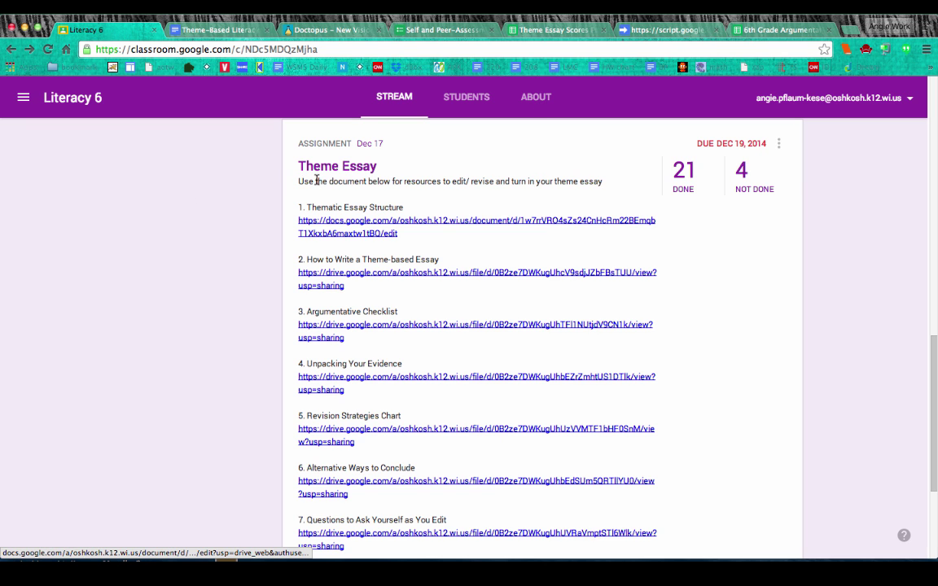
left_click(535, 96)
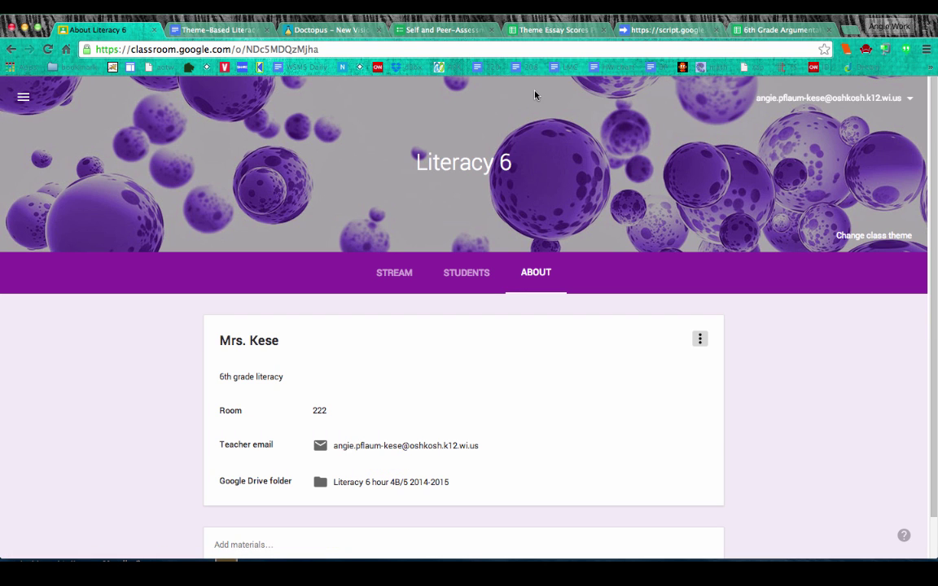
scroll(420, 325, "down", 1)
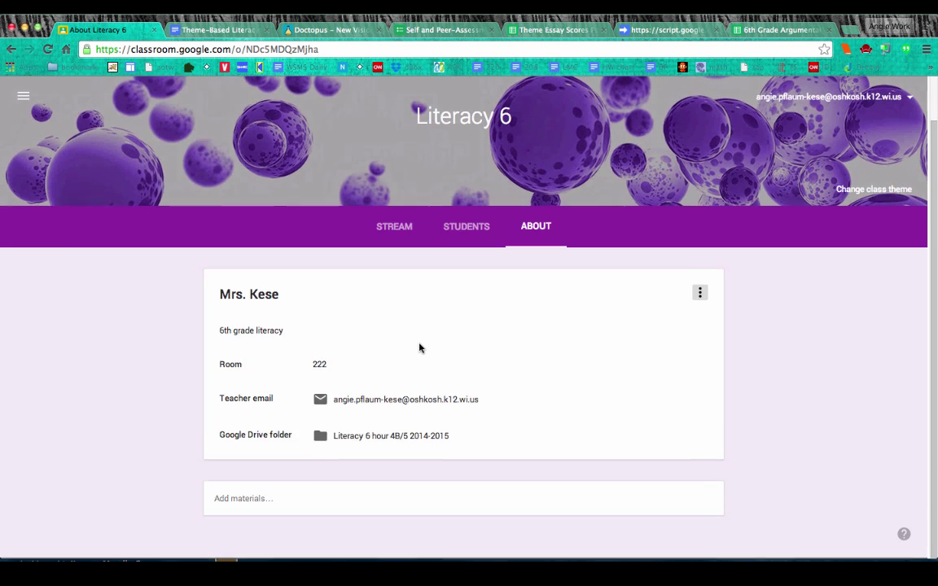
left_click(375, 441)
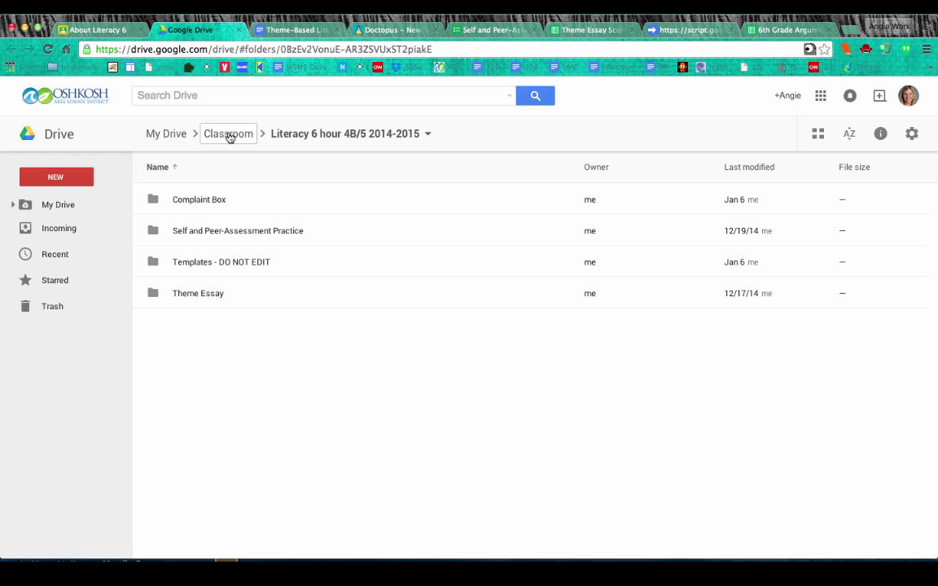
Open the Theme Essay folder and open the "Theme-Based Literacy Essay - Student 6" document in it.
left_click(198, 298)
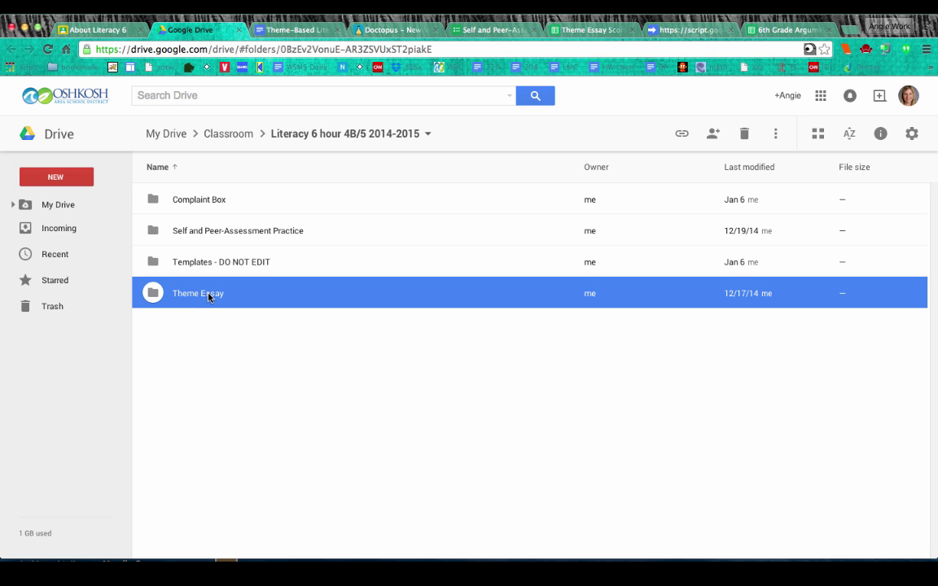
double_click(210, 298)
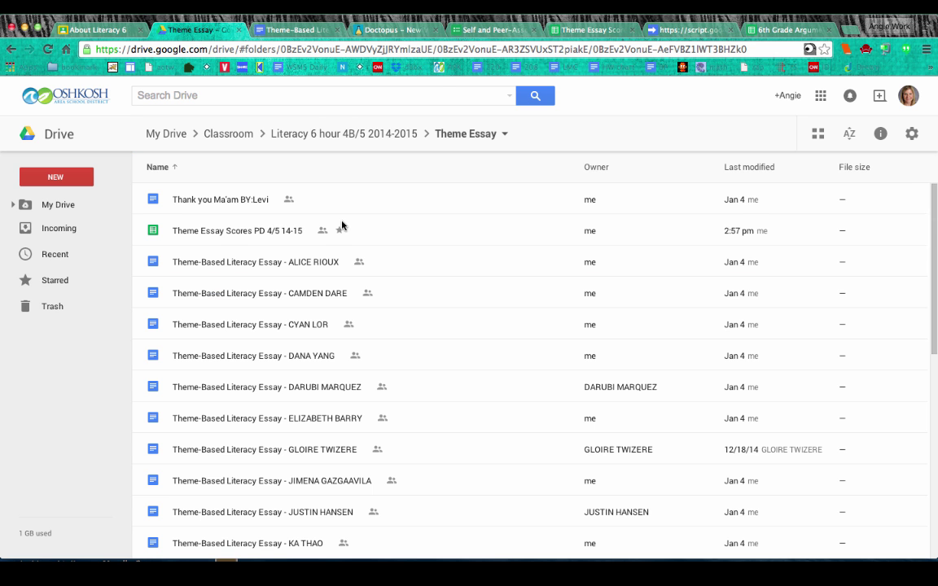
scroll(295, 322, "down", 10)
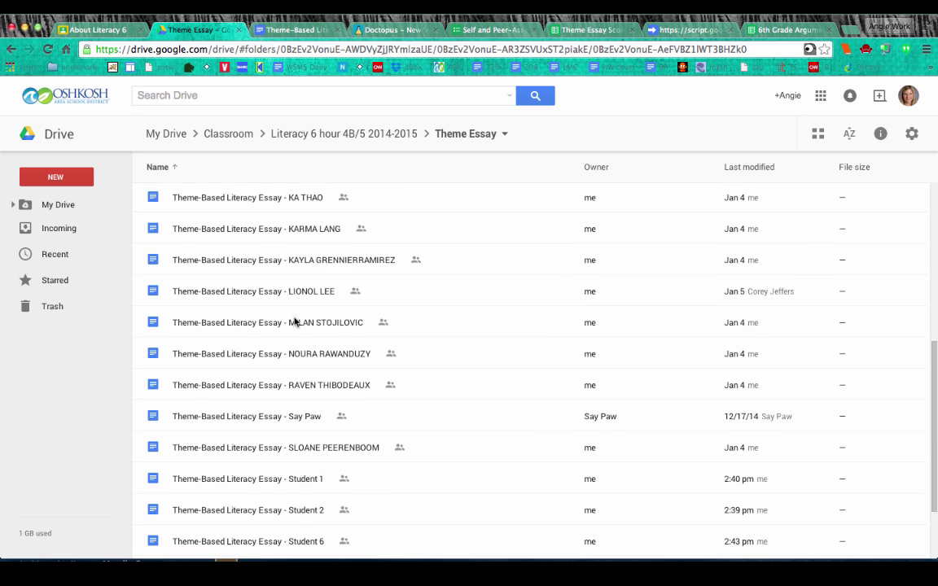
left_click(251, 447)
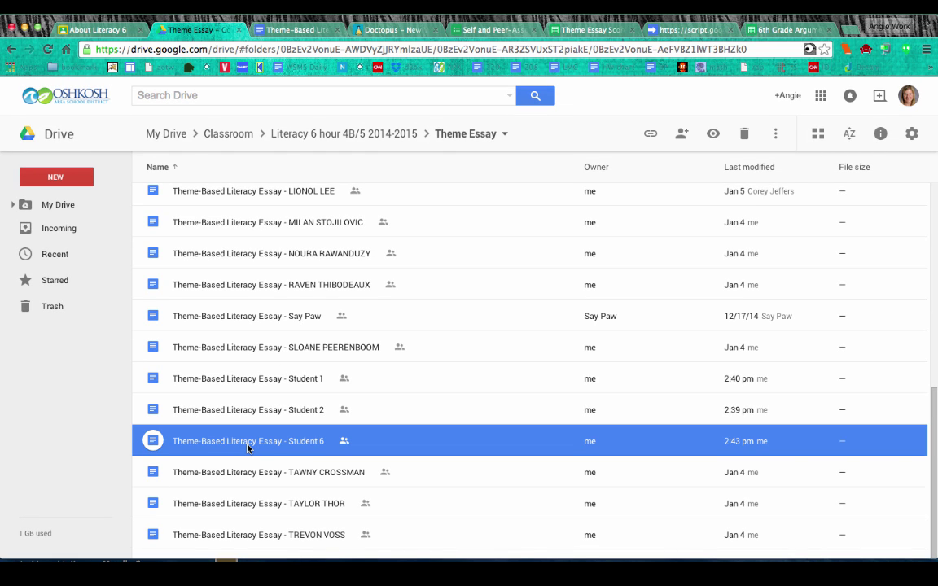
double_click(248, 444)
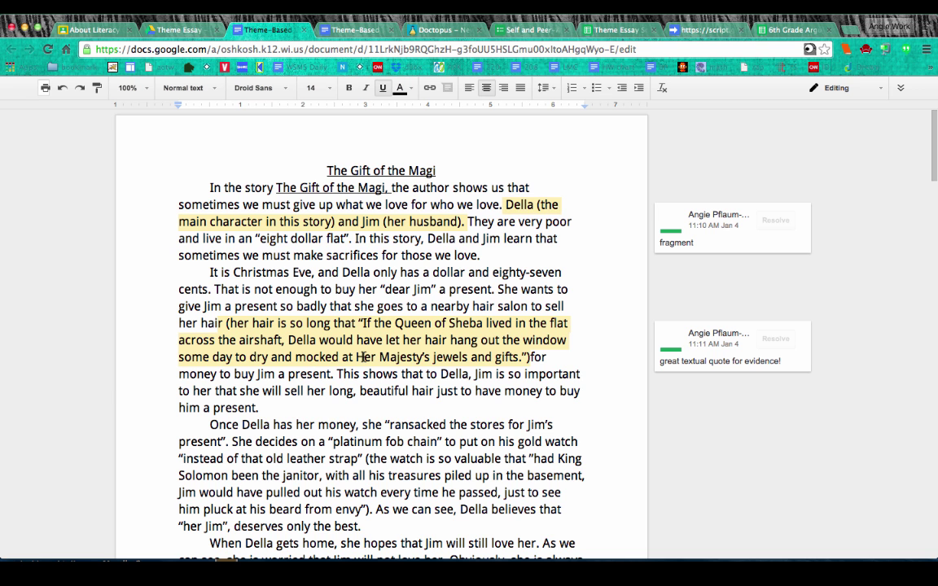
Look through the Student 6 essay, its directions and resource links down to the appended self-assessment table.
scroll(376, 399, "down", 2)
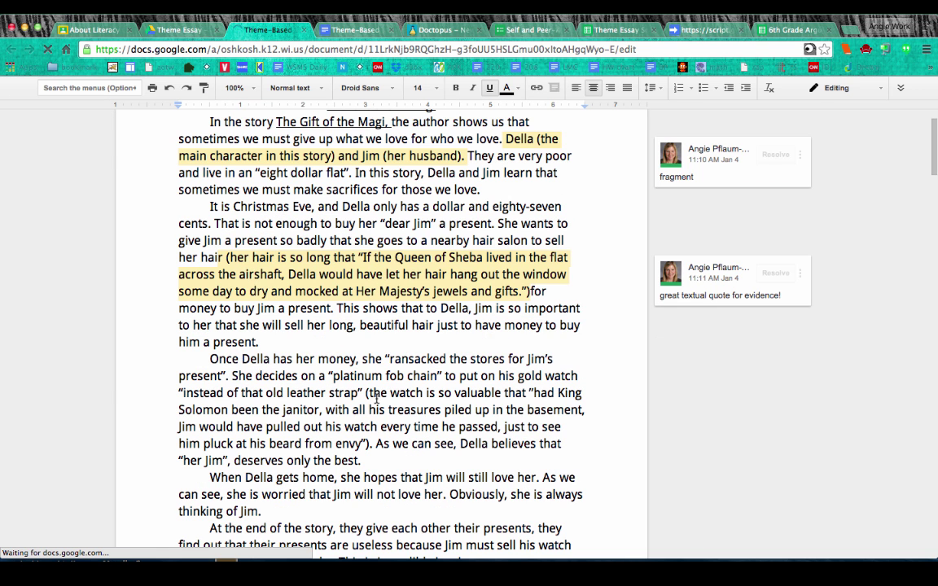
scroll(376, 399, "down", 3)
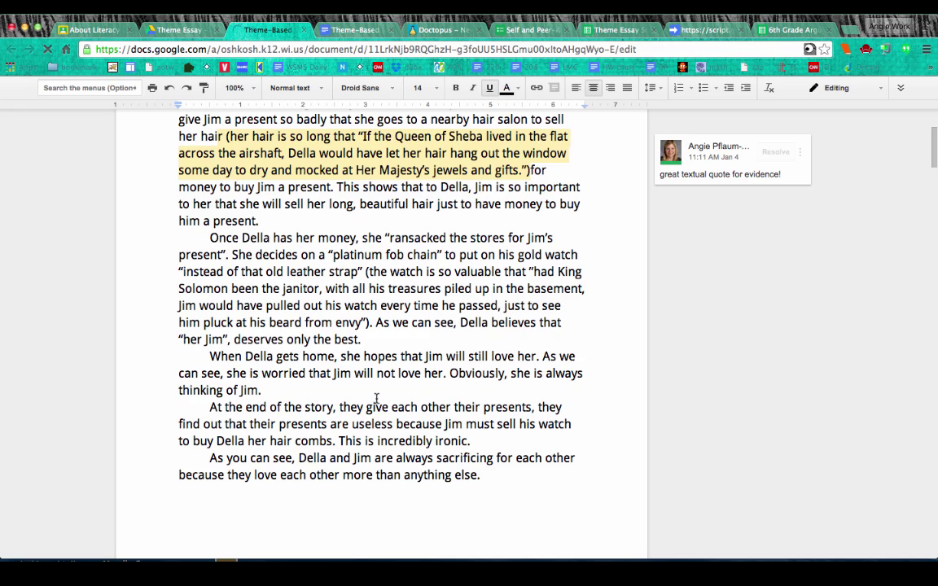
scroll(376, 399, "down", 10)
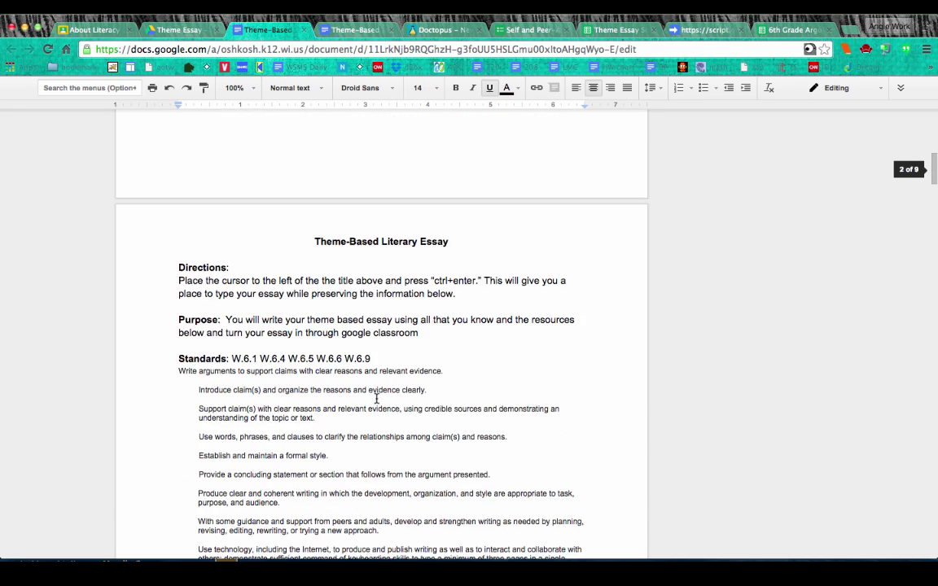
scroll(376, 399, "down", 15)
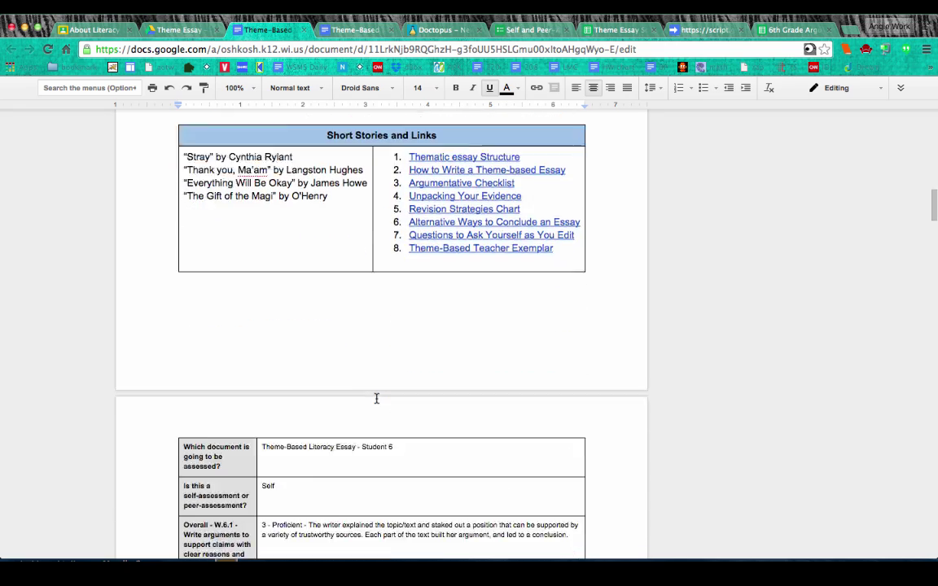
scroll(376, 398, "down", 4)
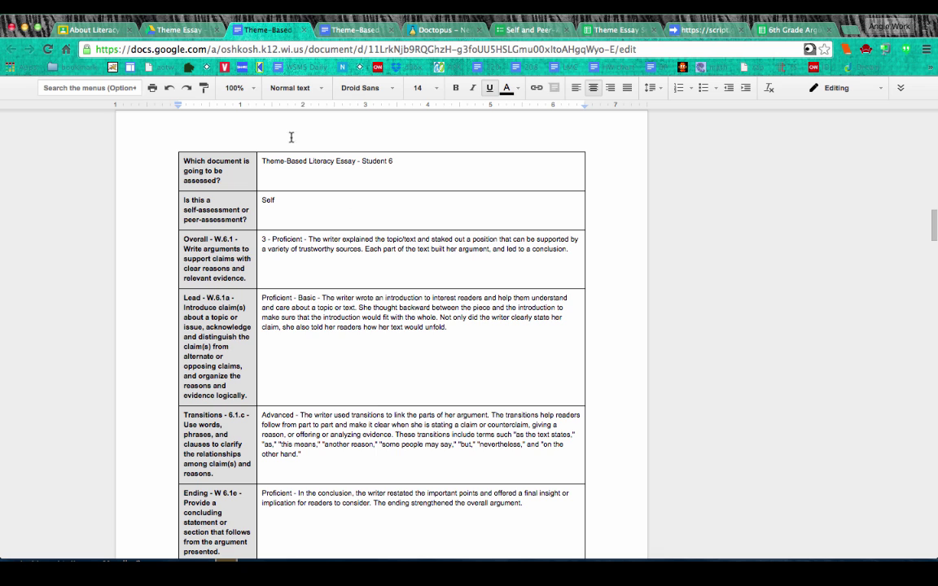
Set the document zoom to 150% and review the answers on which document is assessed and whether it is a self-assessment.
left_click(250, 90)
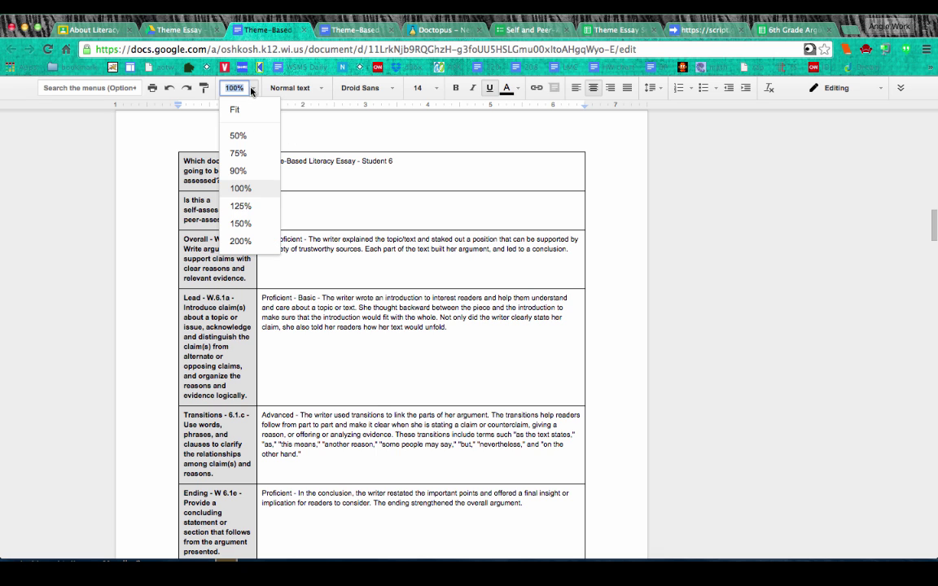
left_click(244, 222)
left_click_drag(234, 182, 426, 184)
left_click(308, 245)
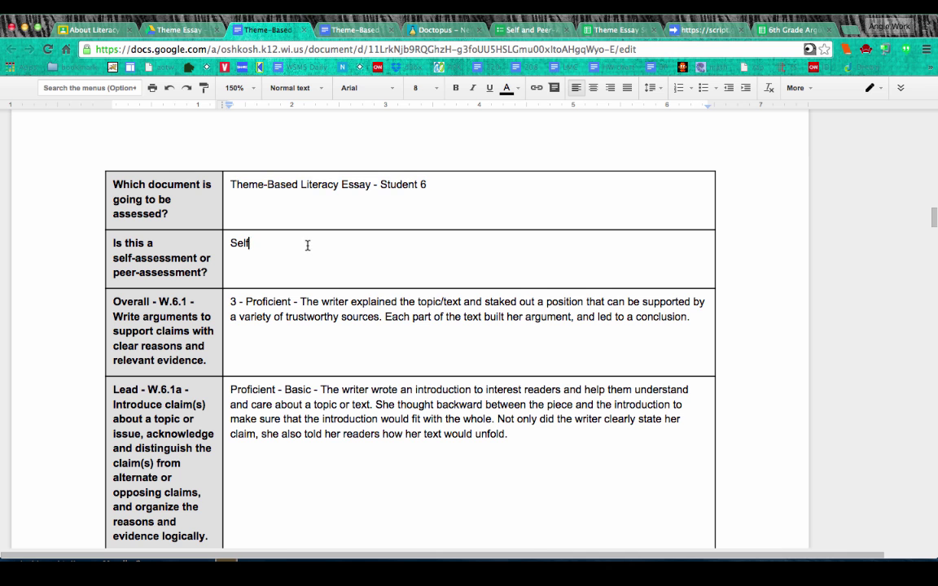
left_click_drag(251, 243, 345, 245)
left_click(270, 266)
Read the appended self-assessment ratings from Overall W.6.1 through Elaboration W.6.1b.
scroll(276, 302, "down", 1)
scroll(342, 272, "down", 1)
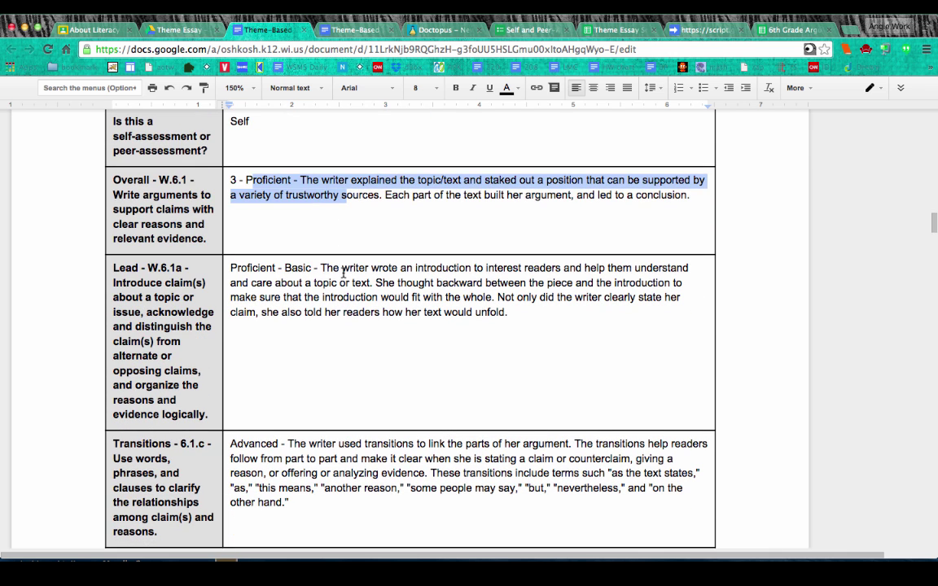
left_click(282, 262)
scroll(287, 319, "down", 3)
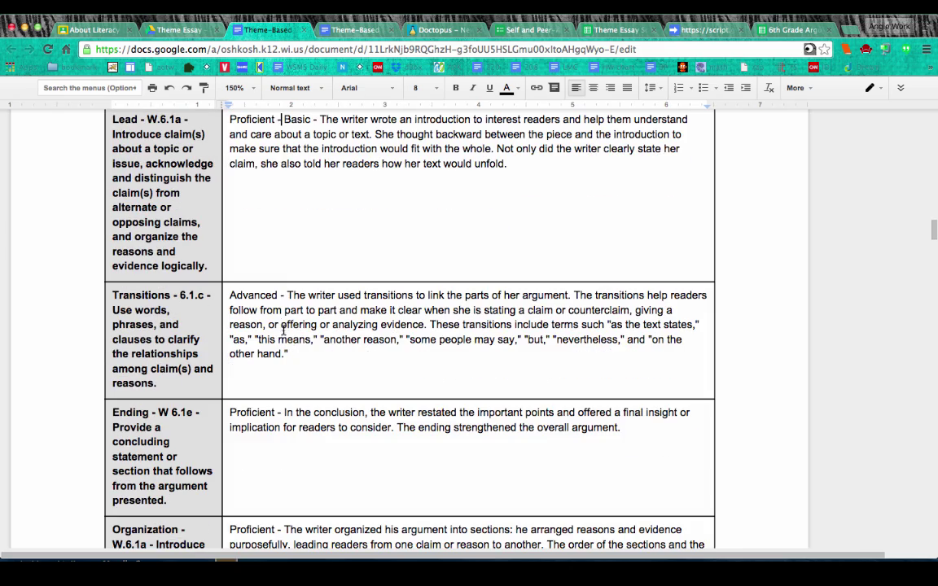
scroll(286, 372, "down", 5)
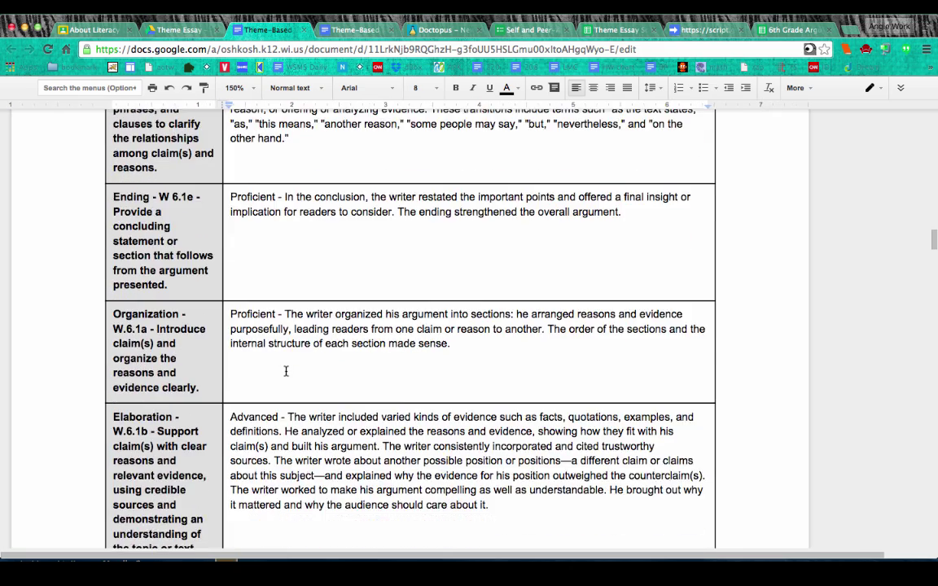
scroll(284, 371, "down", 2)
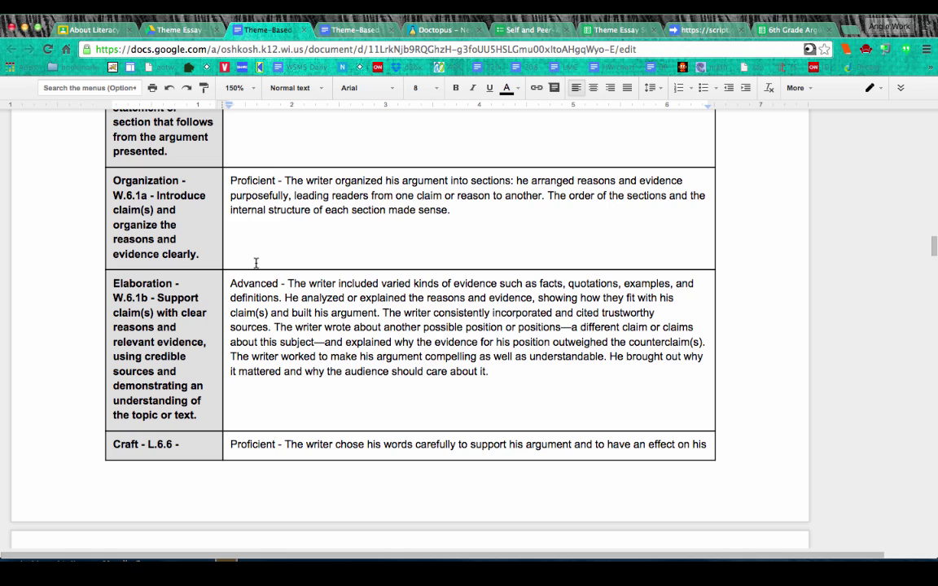
Look back over the Student 6 essay and its teacher comments, and return to the self-assessment table.
scroll(255, 266, "up", 18)
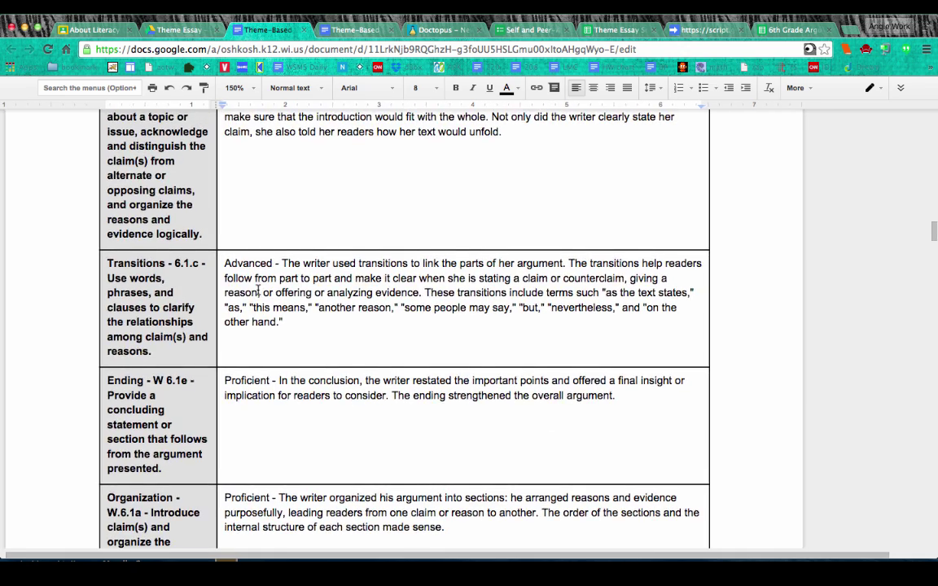
scroll(258, 290, "up", 15)
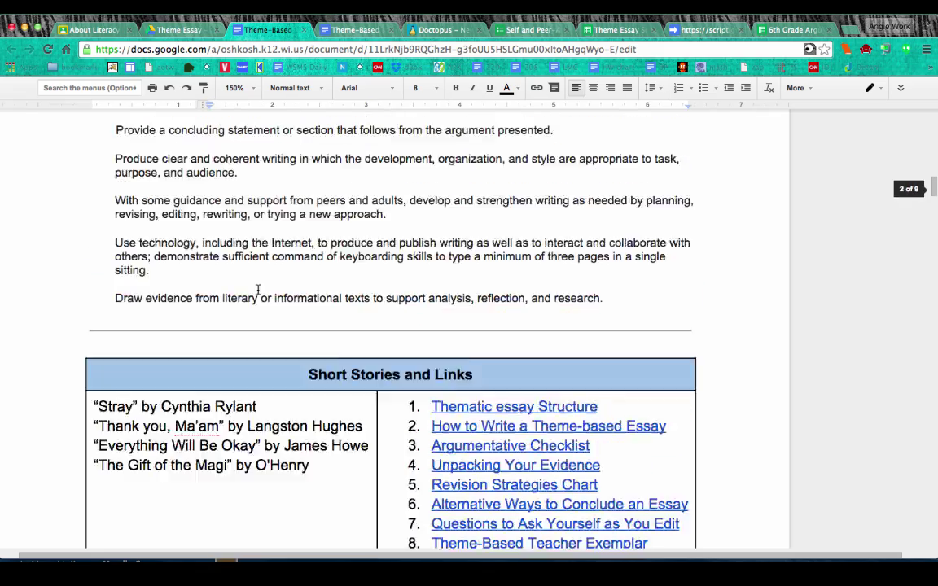
scroll(258, 290, "up", 15)
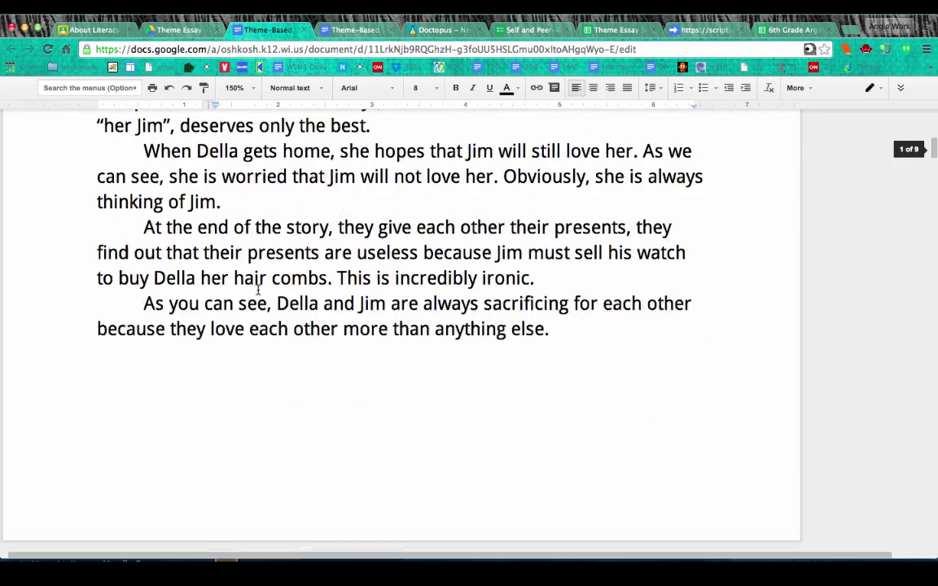
scroll(258, 289, "up", 5)
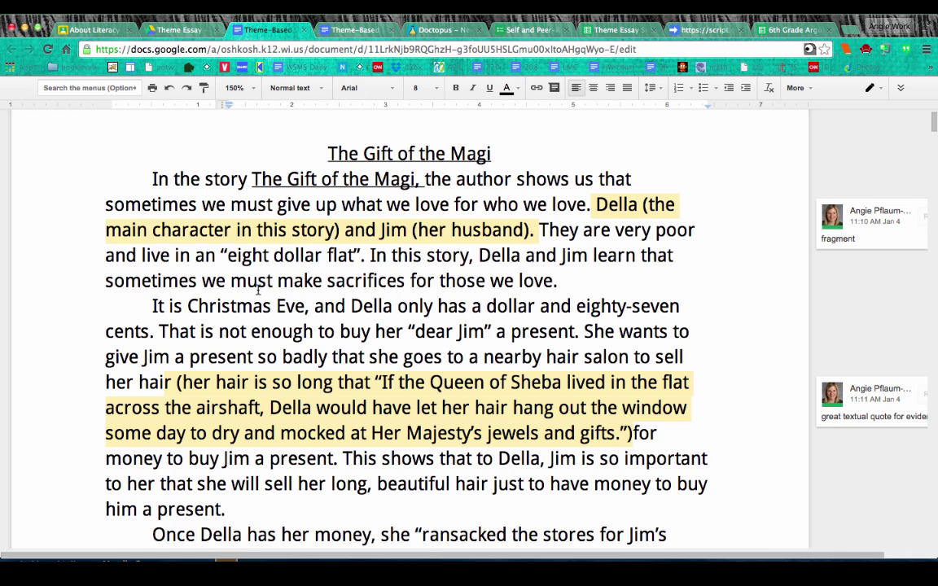
scroll(258, 290, "down", 8)
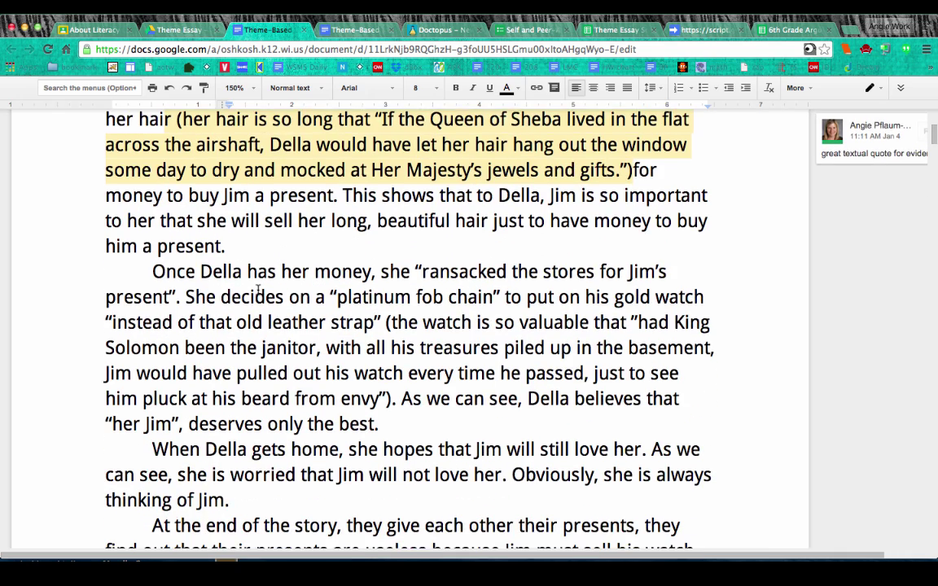
scroll(258, 290, "down", 15)
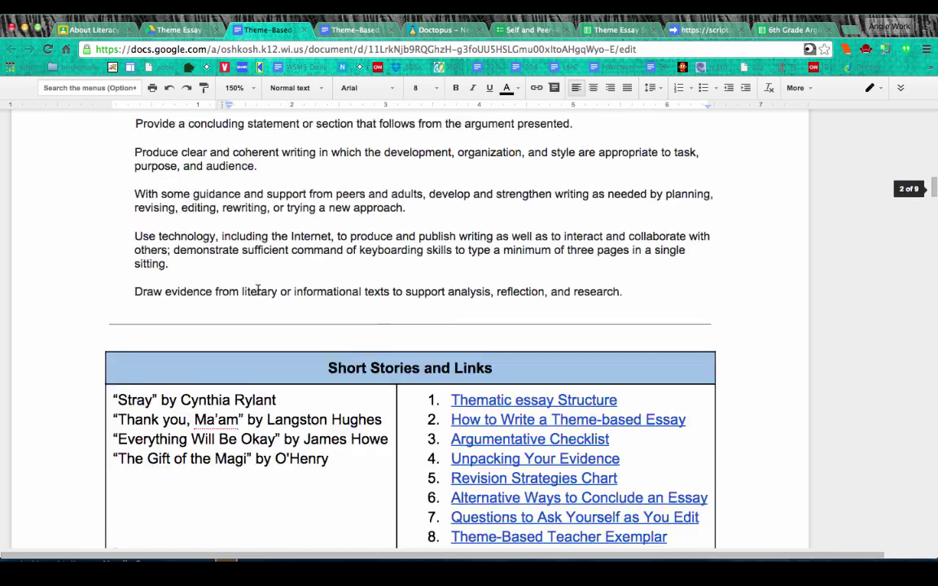
scroll(258, 290, "down", 3)
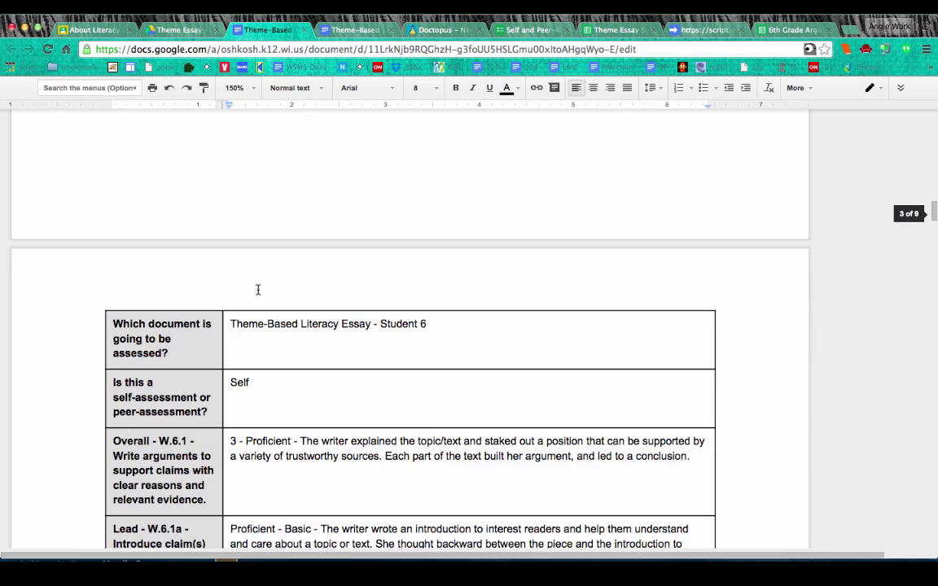
scroll(258, 289, "down", 3)
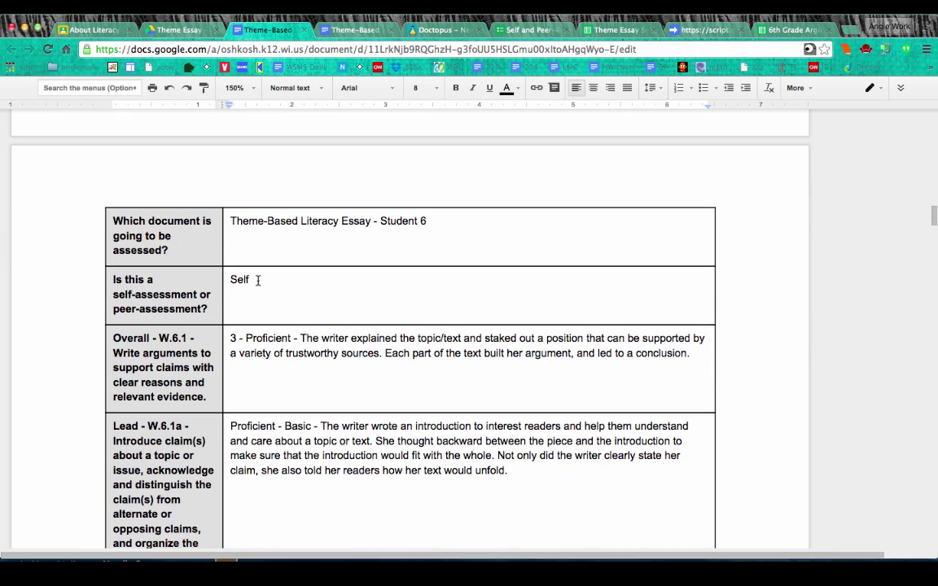
In the Self and Peer-Assessment Form, change the assessment type from Self to Peer and enter "Student 1" under Other.
left_click(521, 32)
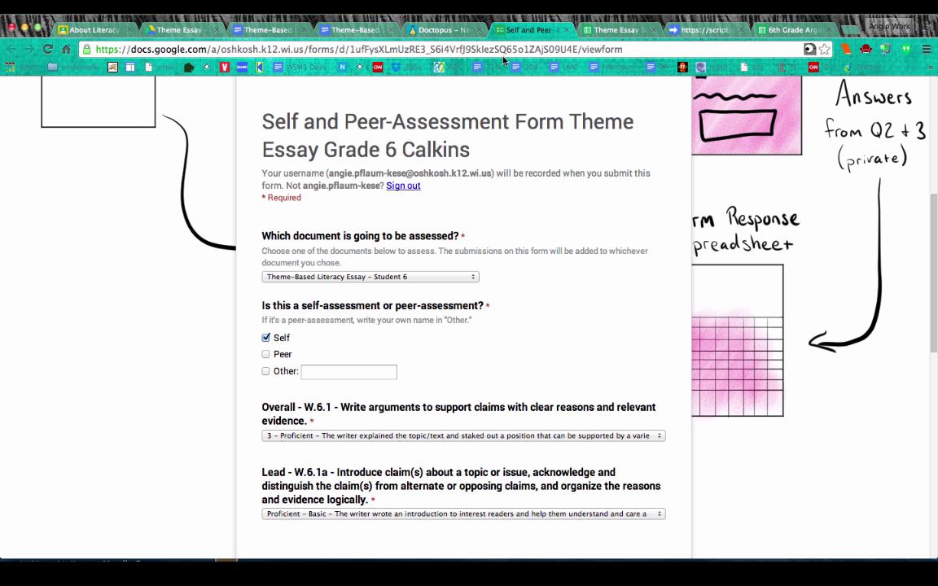
left_click(265, 338)
left_click(309, 371)
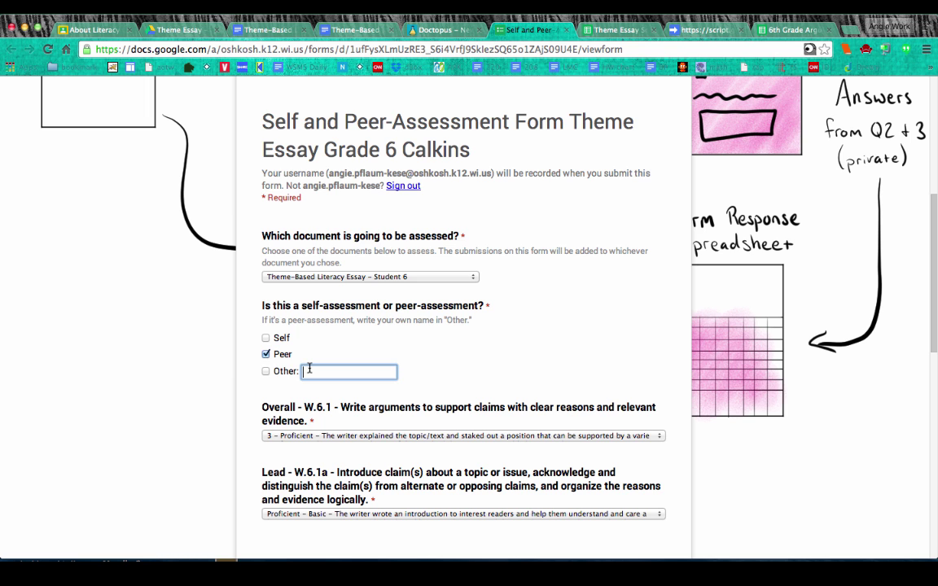
type("Studen")
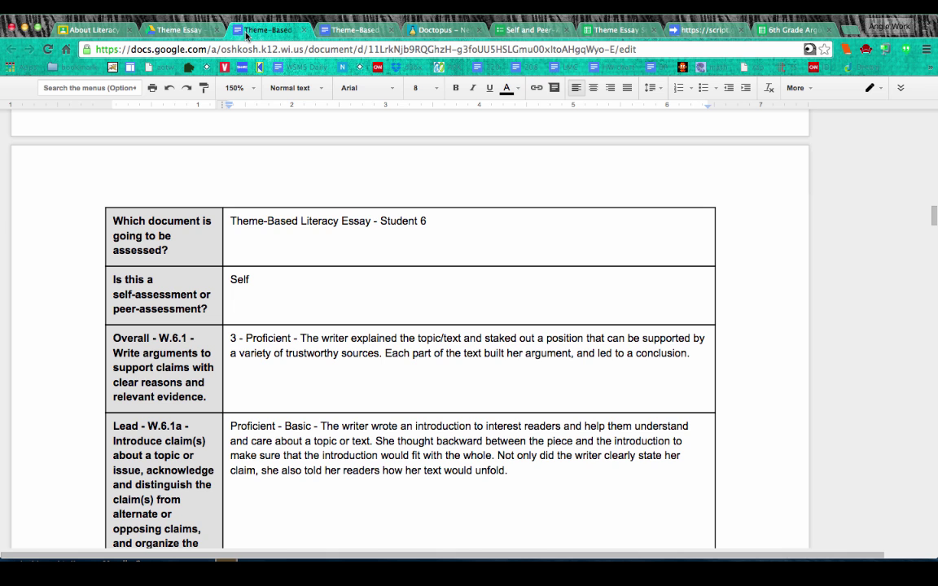
Return to the Student 6 essay document and read the self-assessment table through its Punctuation and Sentence Structure row.
left_click(227, 31)
scroll(227, 276, "down", 2)
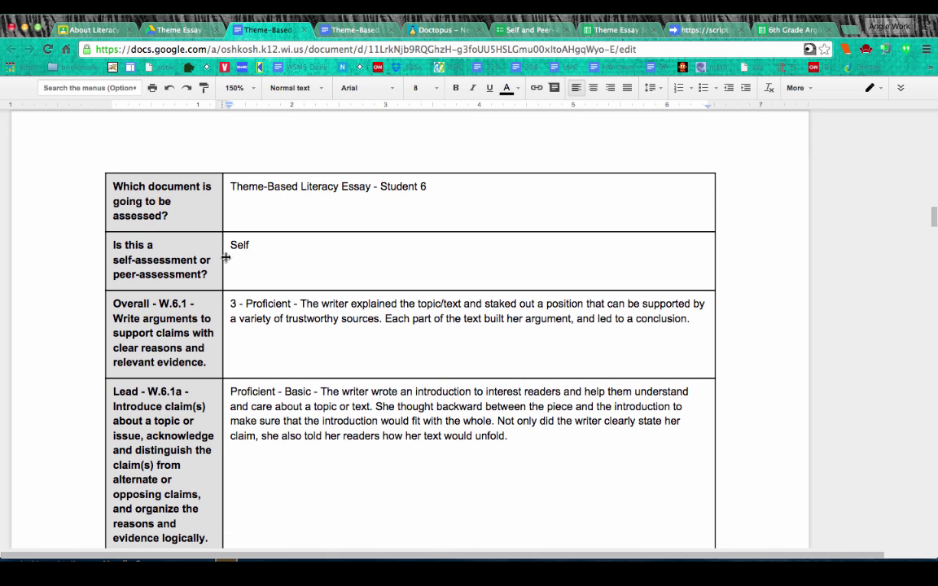
scroll(259, 297, "down", 3)
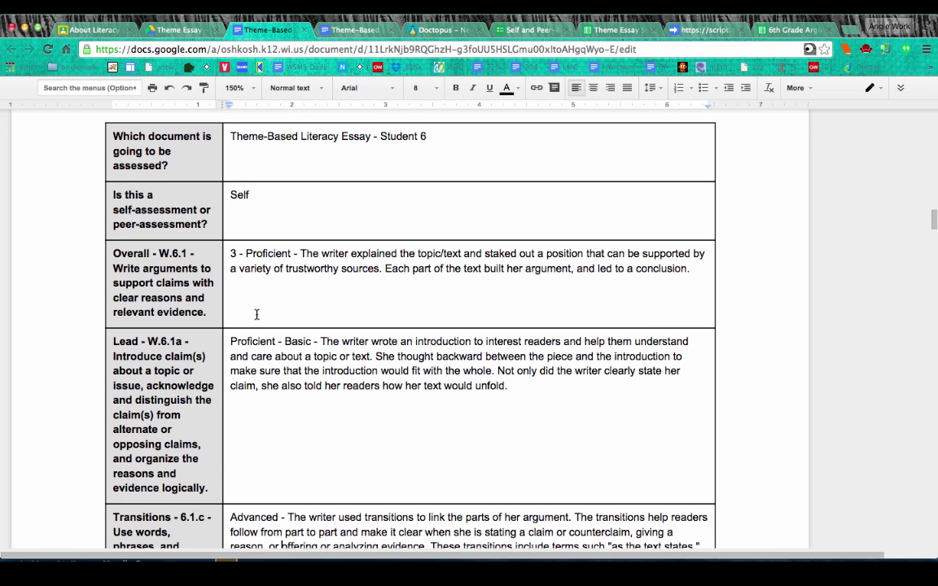
scroll(257, 314, "down", 10)
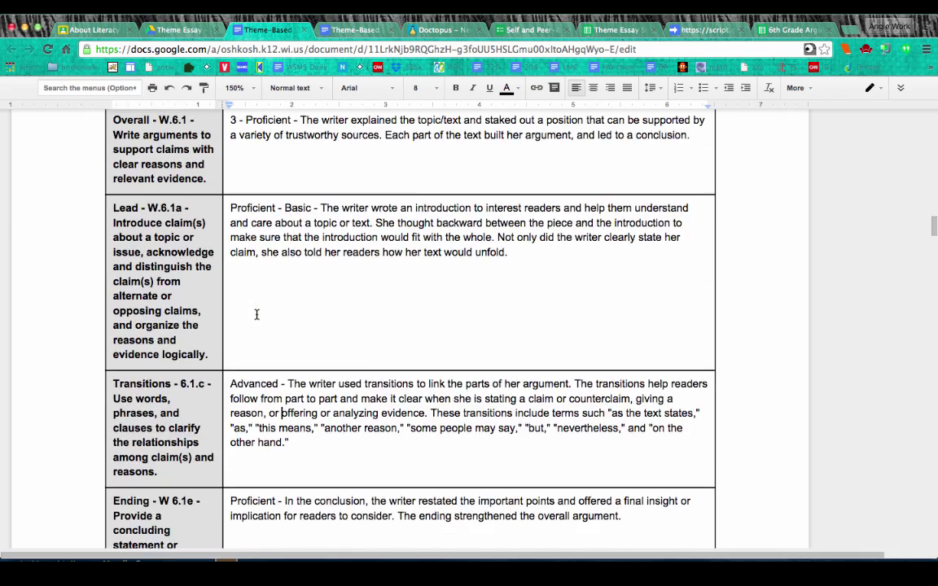
scroll(256, 314, "down", 10)
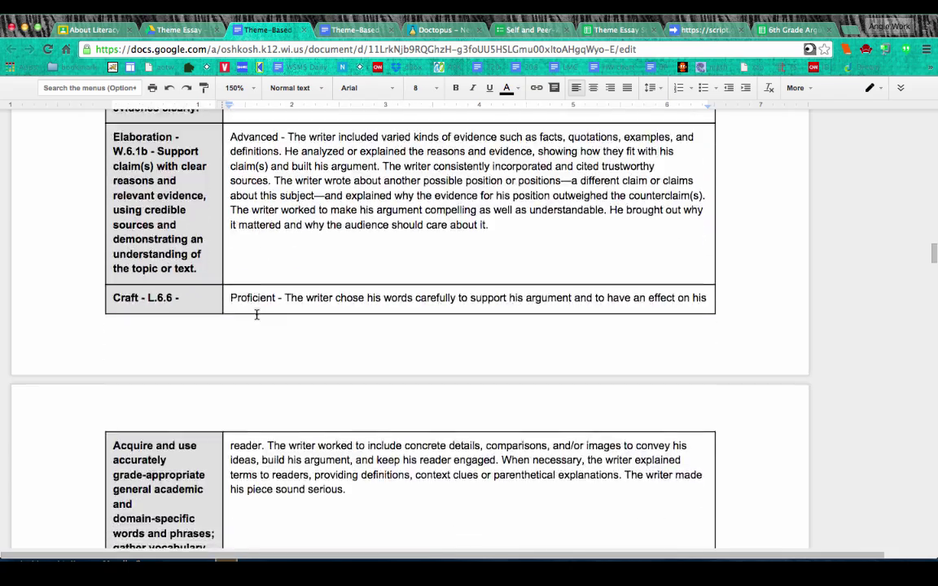
scroll(257, 314, "down", 8)
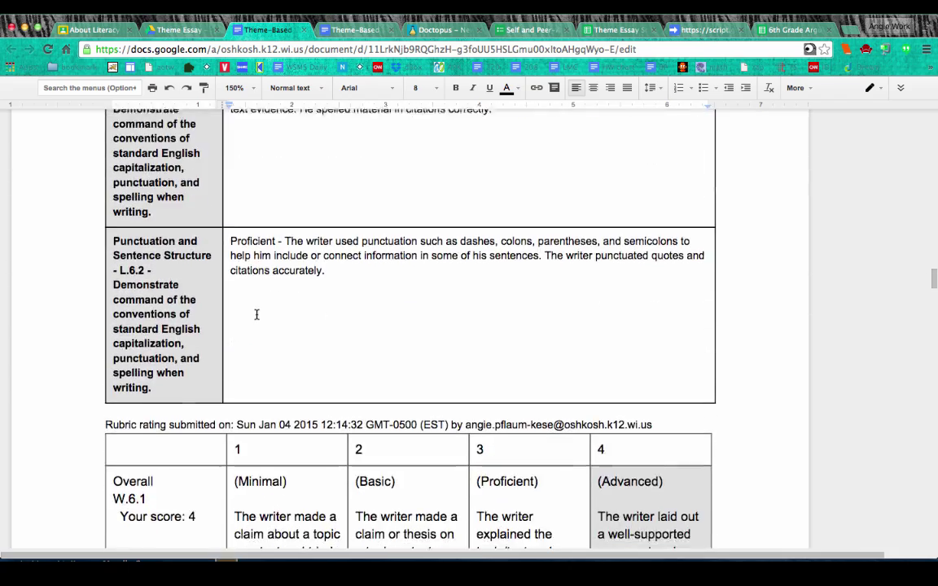
Examine the teacher's submitted rubric rating below the self-assessment, covering the Overall, Lead and Transitions scores.
scroll(257, 314, "down", 5)
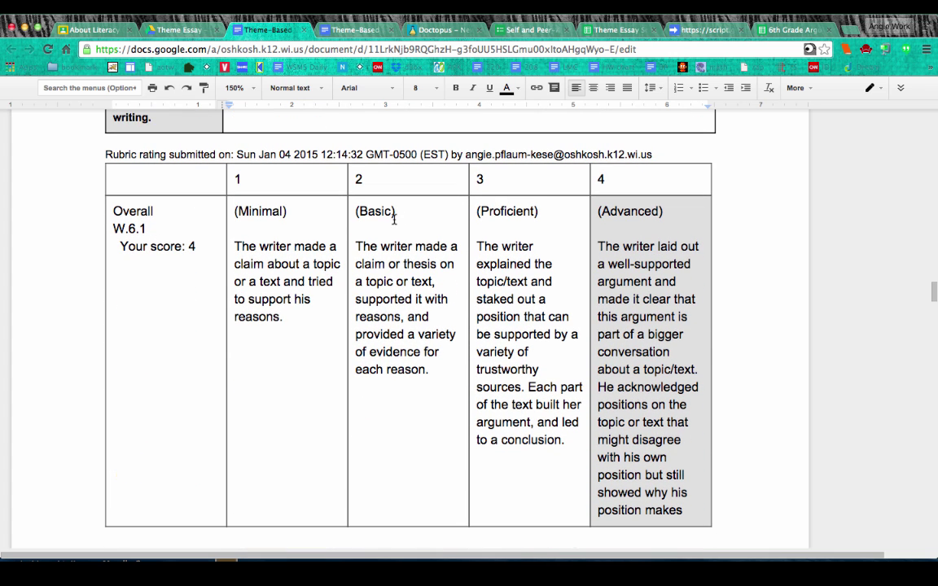
scroll(590, 302, "down", 1)
scroll(590, 303, "down", 8)
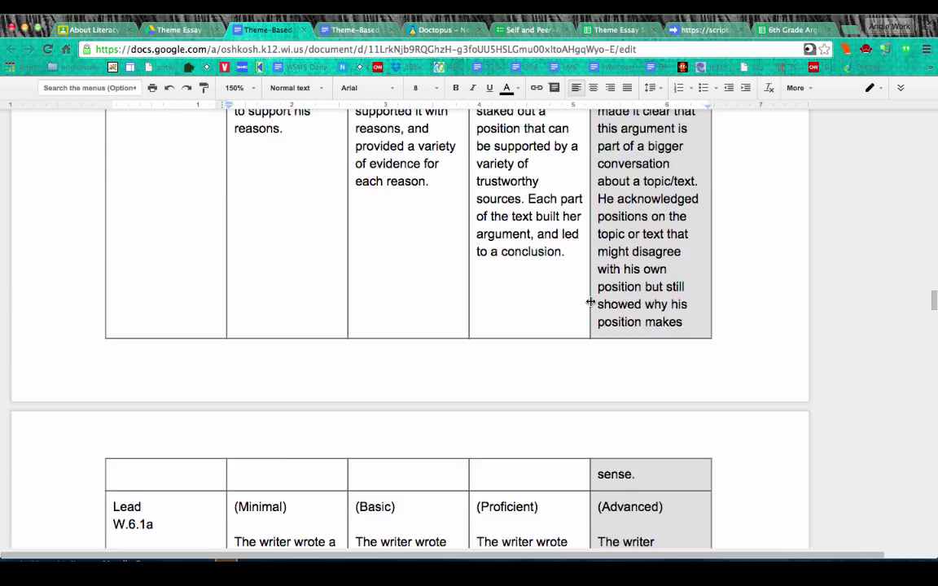
scroll(591, 302, "down", 1)
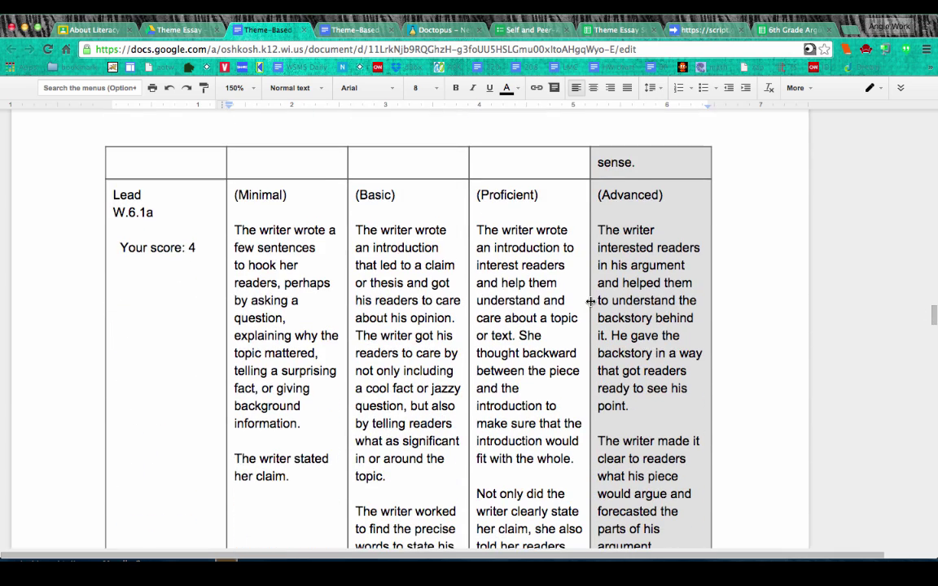
scroll(590, 302, "down", 3)
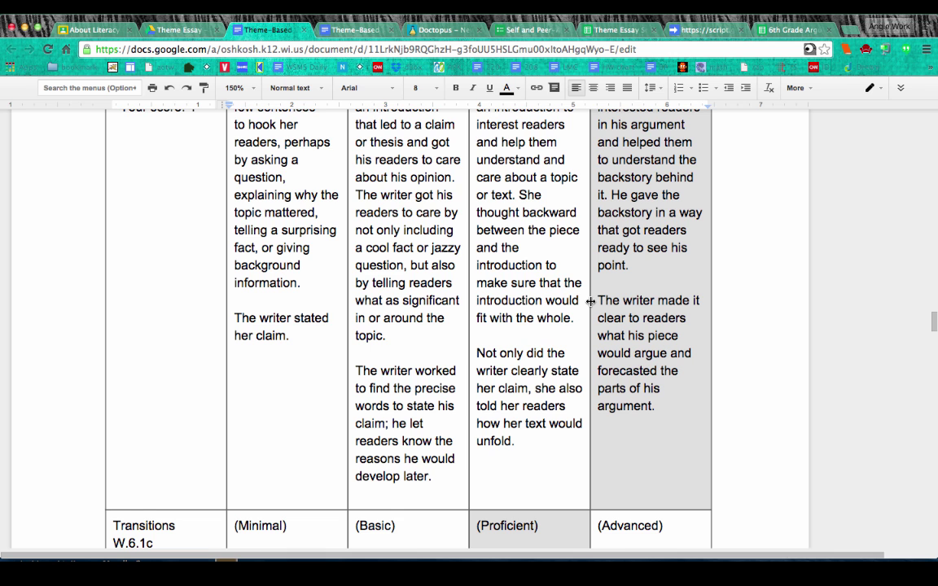
scroll(591, 302, "down", 6)
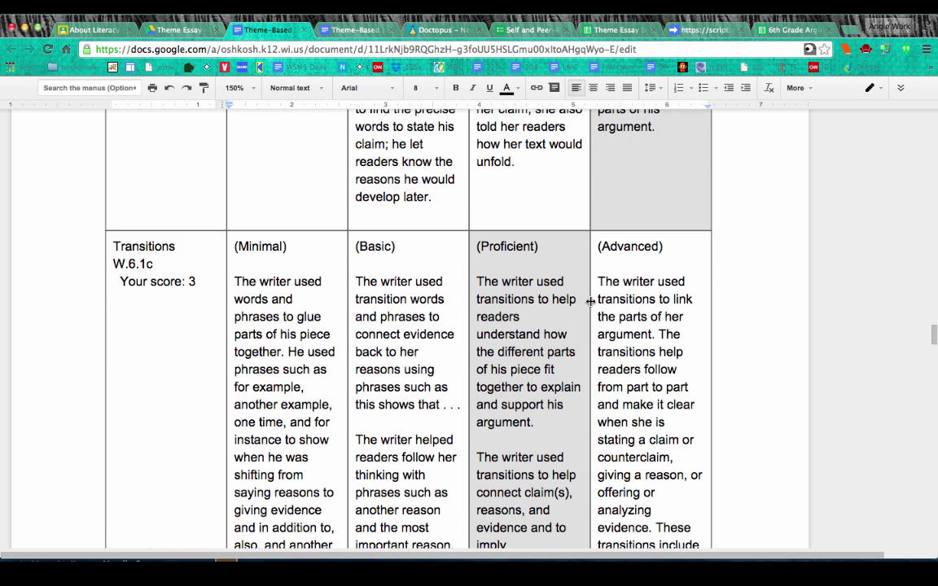
scroll(590, 302, "down", 2)
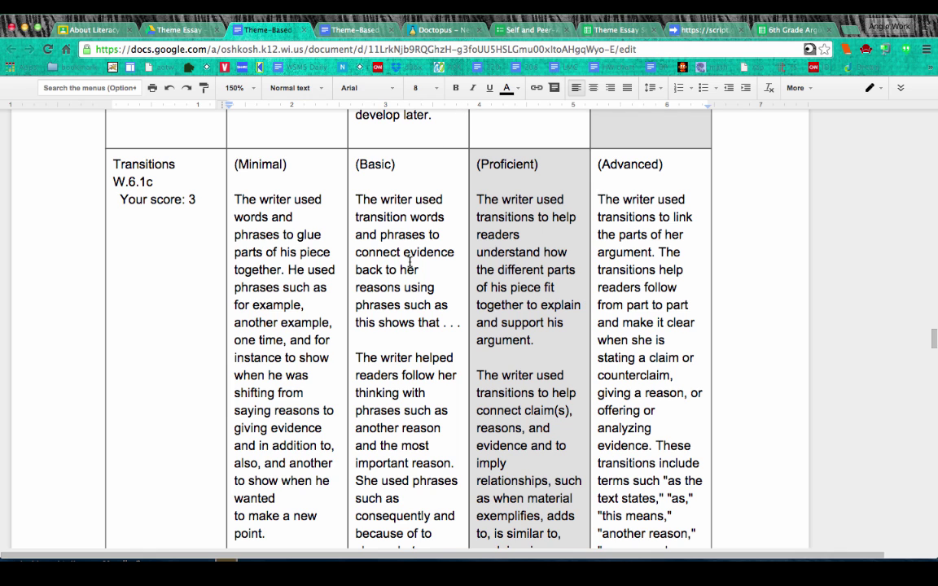
scroll(410, 265, "down", 1)
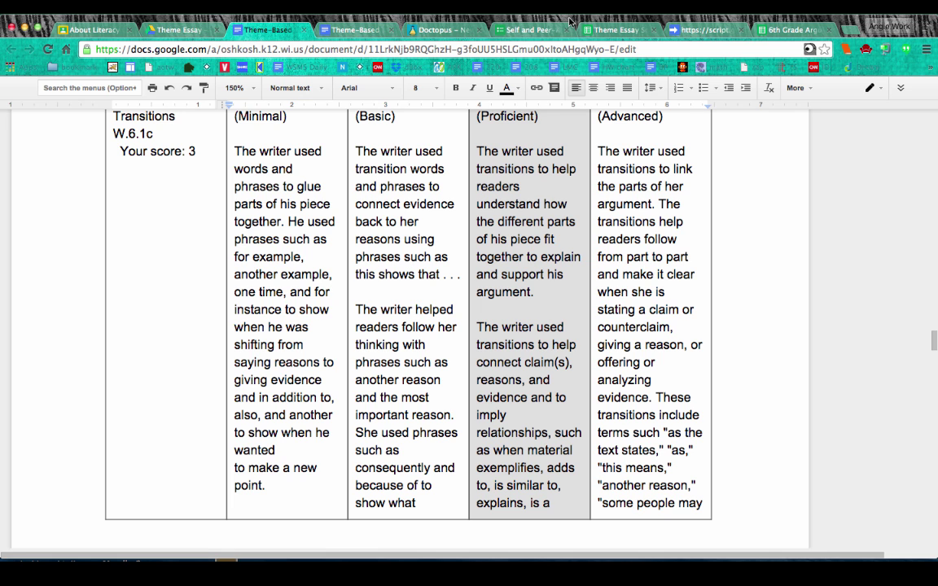
Return to the Self and Peer-Assessment Form and review its rubric questions from Overall W.6.1 to Punctuation and Sentence Structure L.6.2.
left_click(513, 26)
scroll(450, 274, "down", 1)
scroll(450, 274, "up", 1)
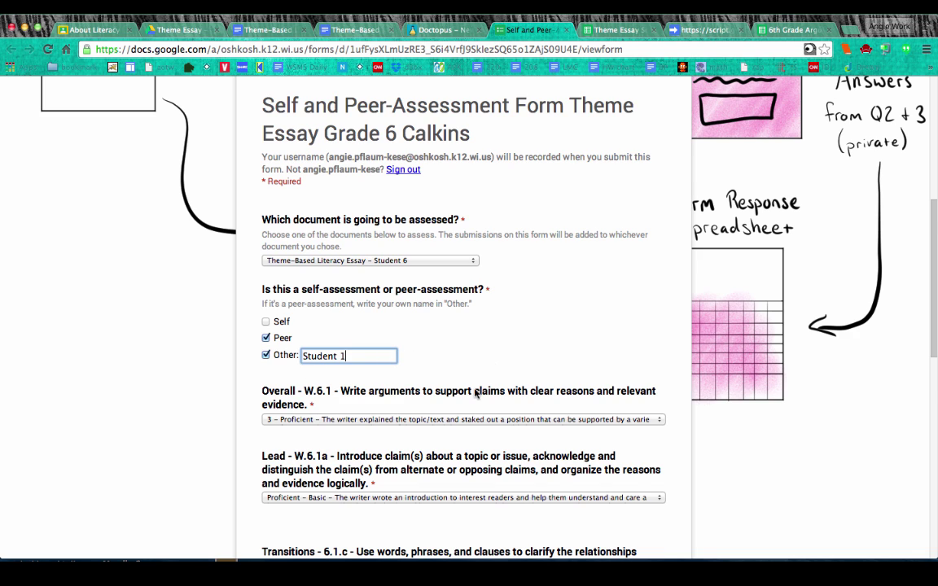
scroll(423, 382, "down", 5)
scroll(464, 435, "down", 3)
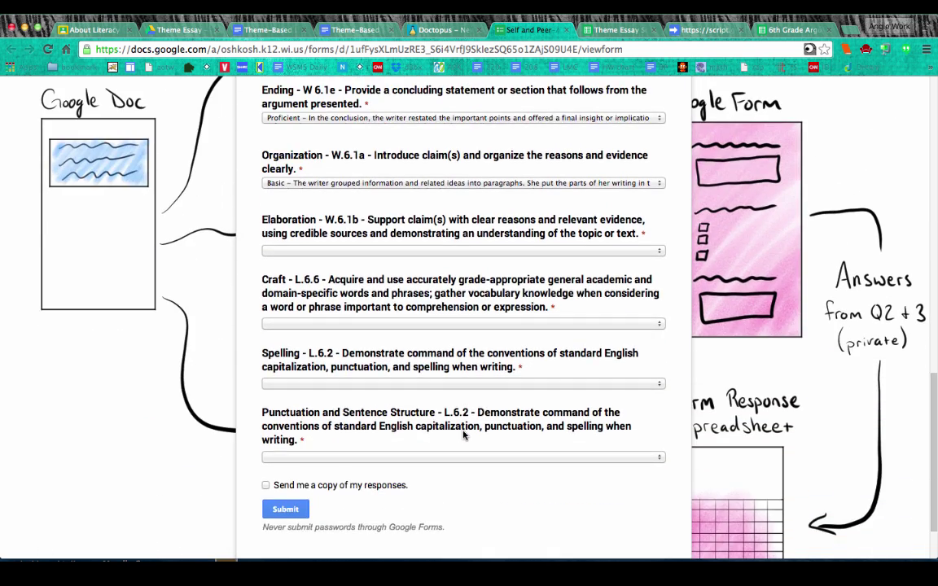
scroll(464, 367, "up", 2)
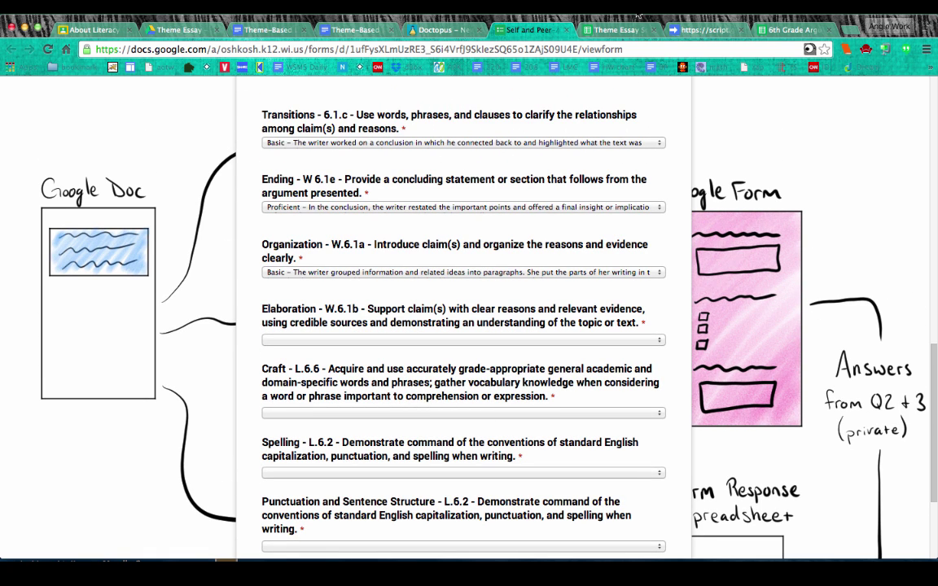
Open the 6th Grade Argumentative Calkins Goobric spreadsheet and look through its criteria and level descriptions.
left_click(788, 30)
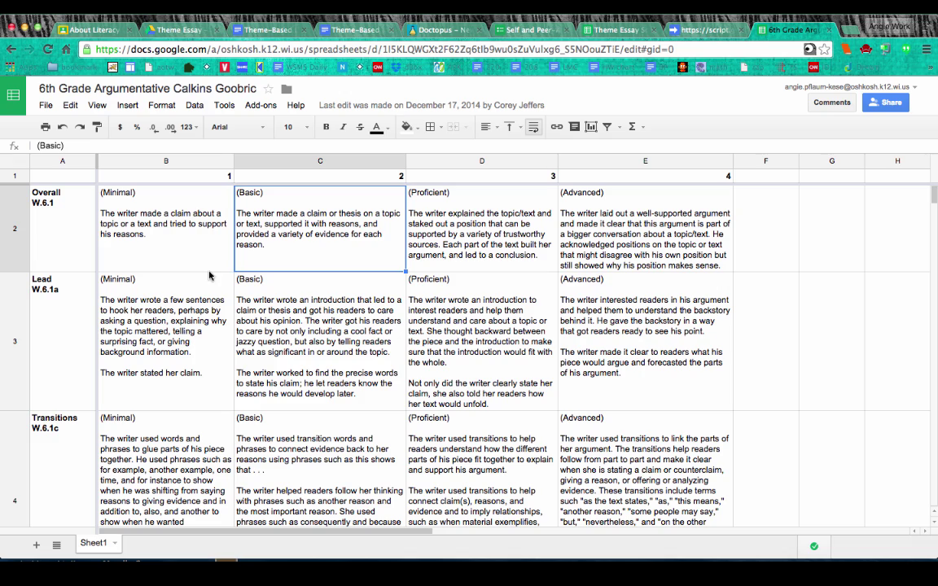
left_click(183, 321)
scroll(189, 380, "down", 10)
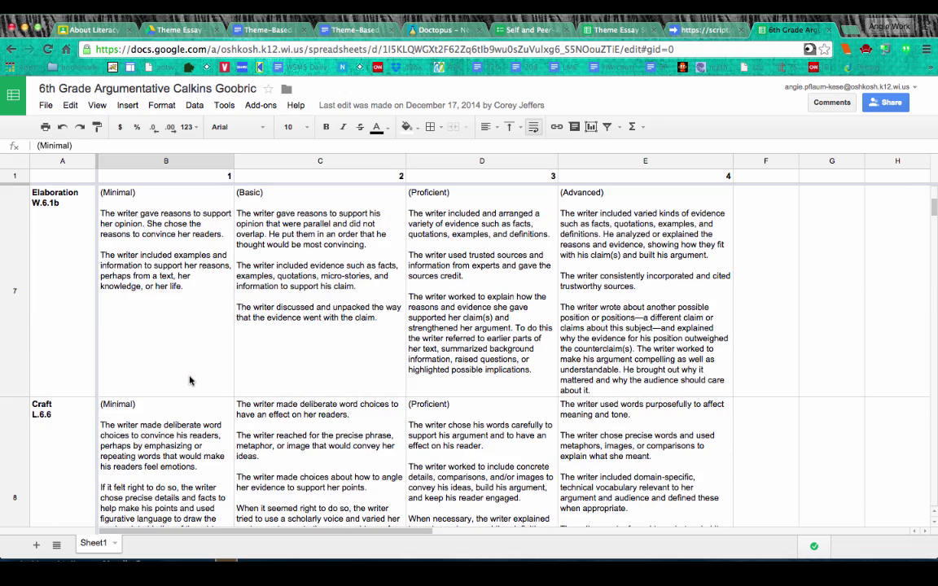
scroll(189, 380, "up", 10)
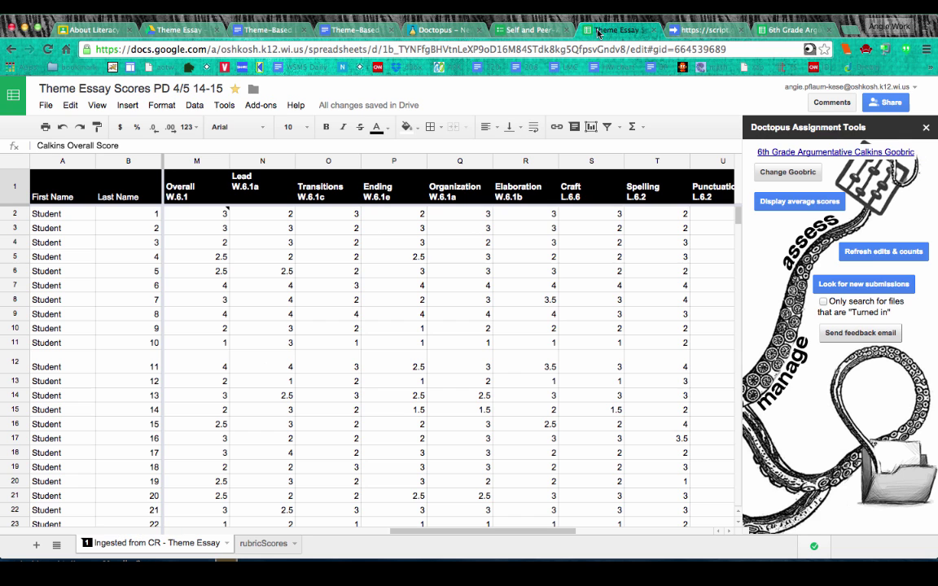
Return to the Theme Essay Scores spreadsheet and review Student 1's rubric scores between Overall W.6.1 and Elaboration W.6.1b.
left_click(616, 29)
left_click(213, 218)
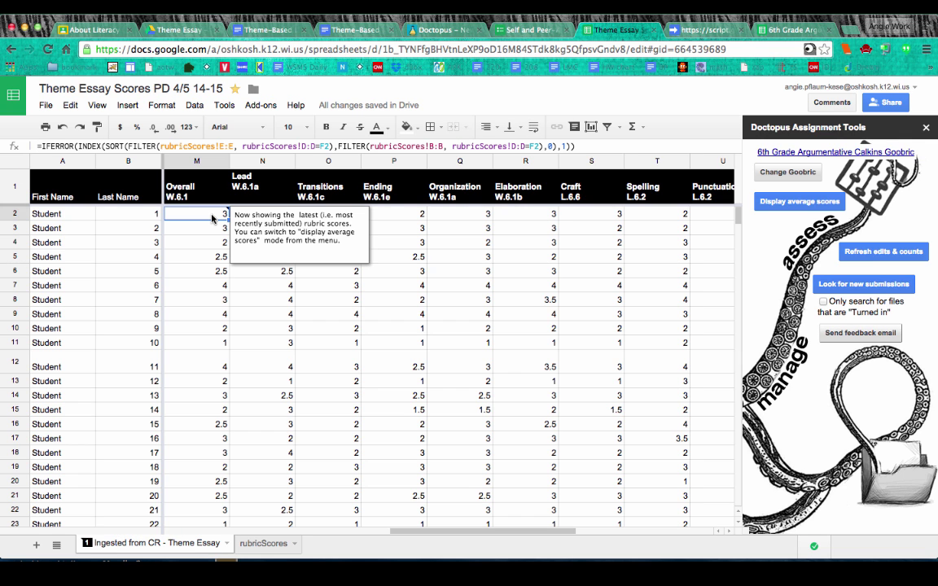
key("Right")
key("Right")
key("Right")
key("Right")
key("Right")
key("Right")
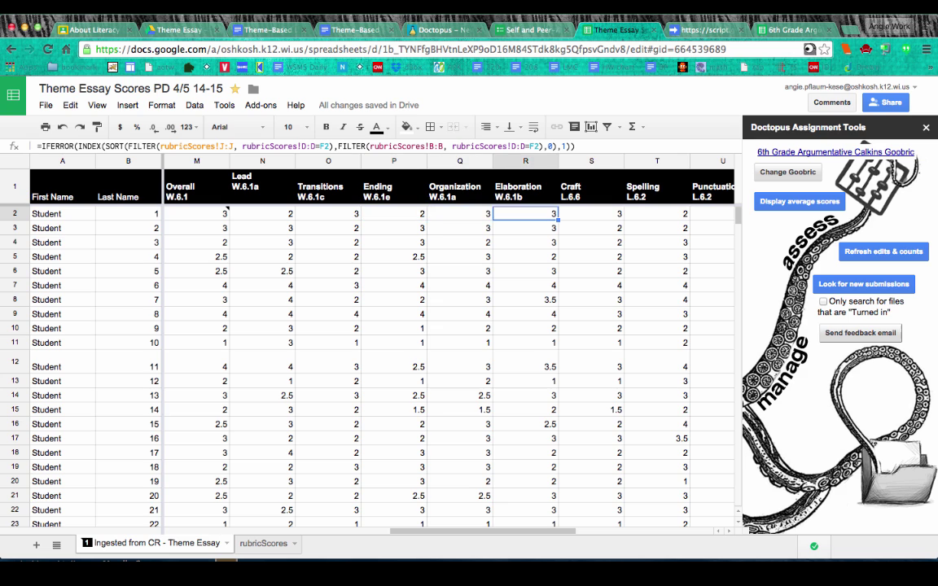
key("Left")
key("Left")
key("Left")
key("Left")
key("Left")
key("Left")
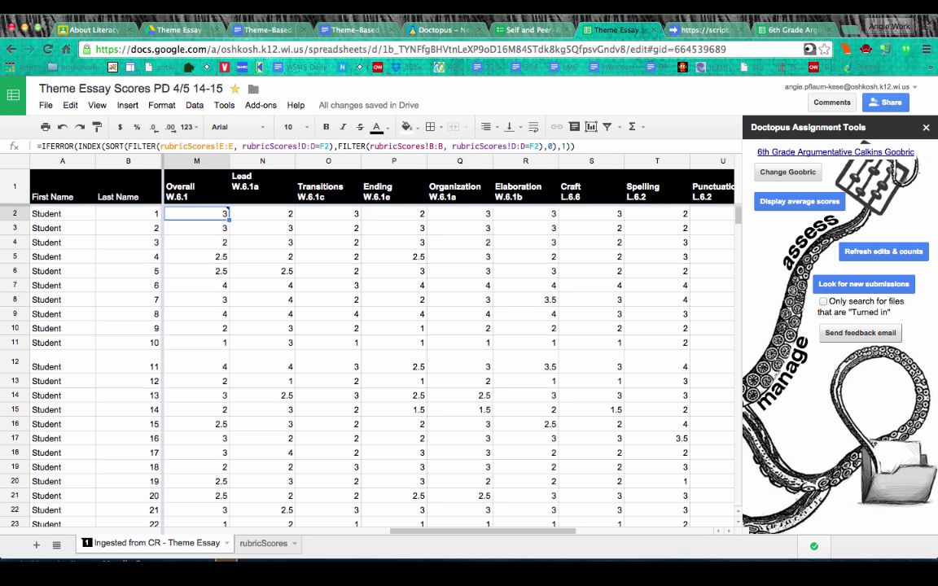
key("Right")
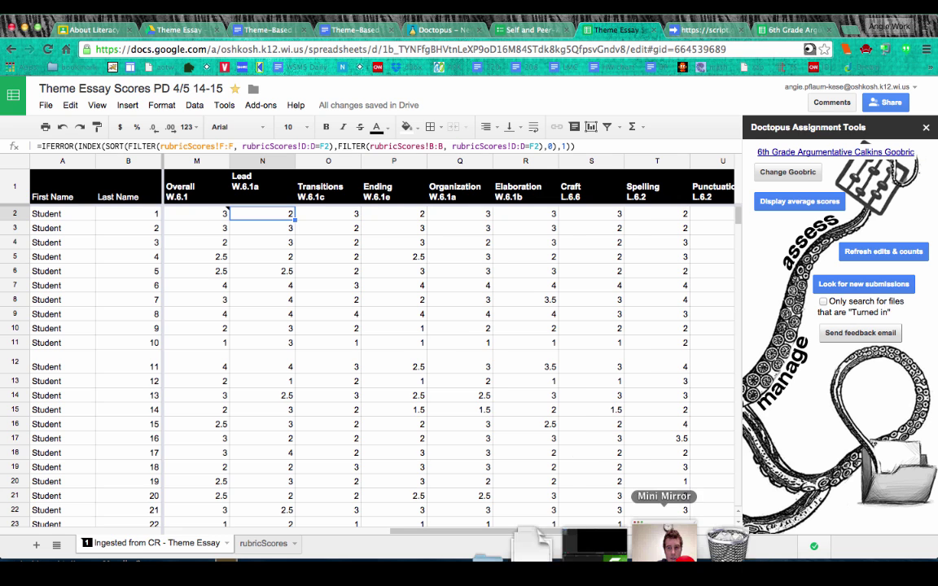
left_click(670, 549)
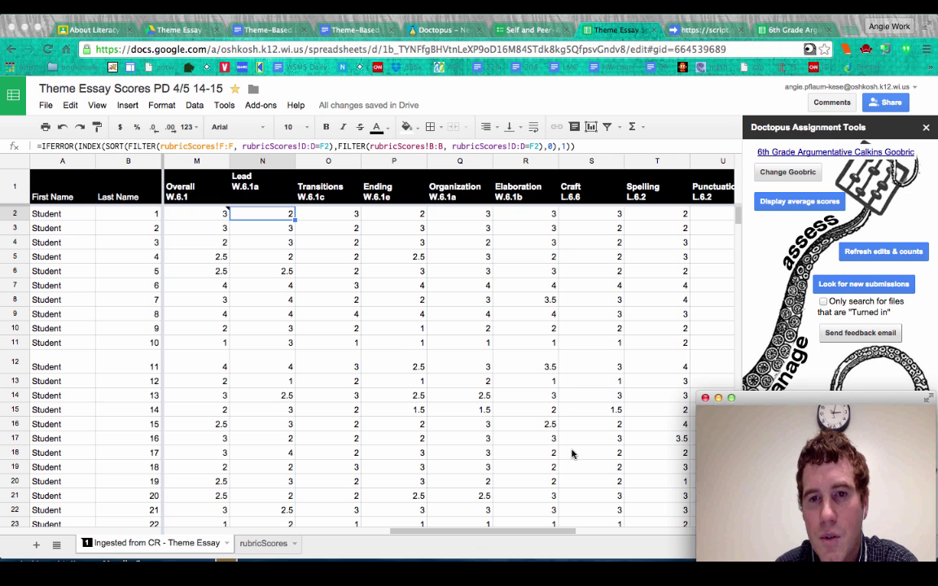
left_click(538, 1)
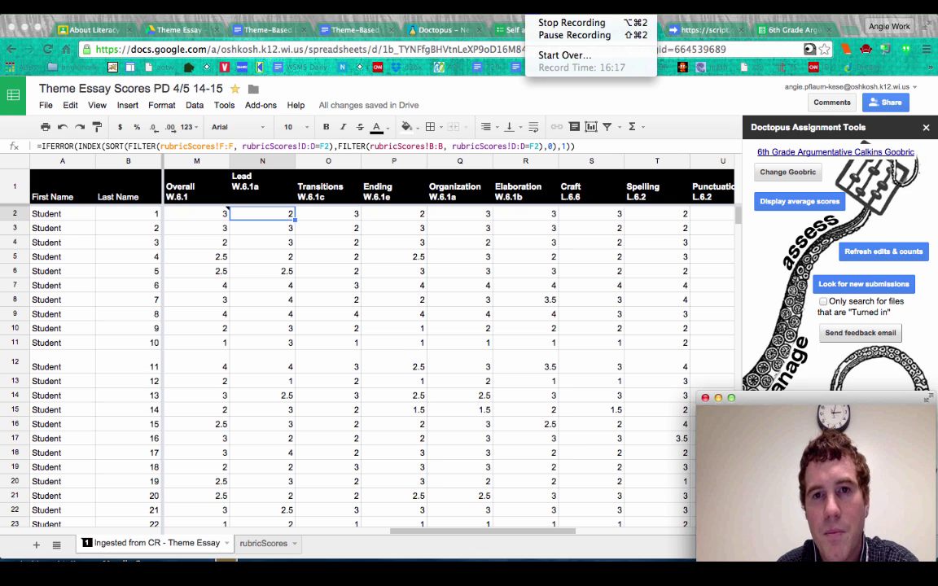